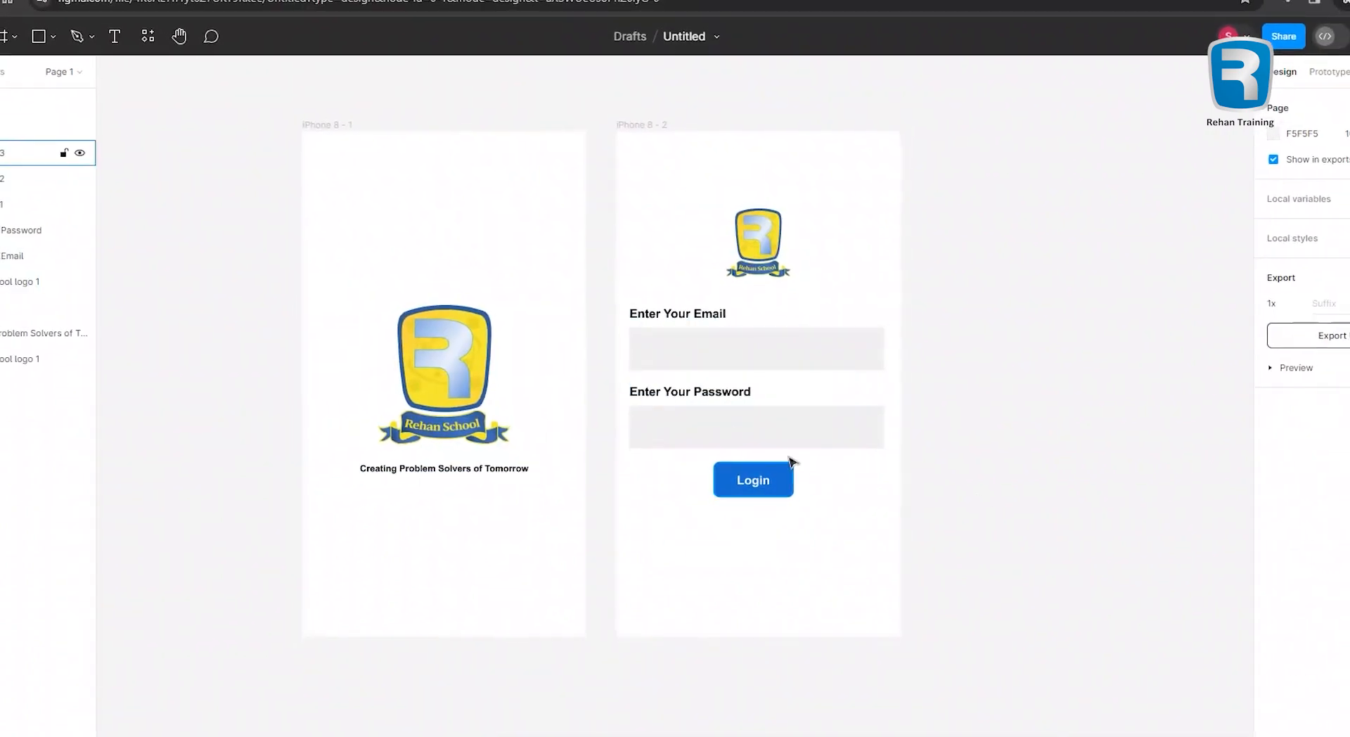
Start a 'Forget Password?' text box below the Login button on the login iPhone 8 frame.
{"action": "left_click", "coordinate": [85, 19]}
{"action": "left_click", "coordinate": [664, 562]}
{"action": "type", "text": "Fo"}
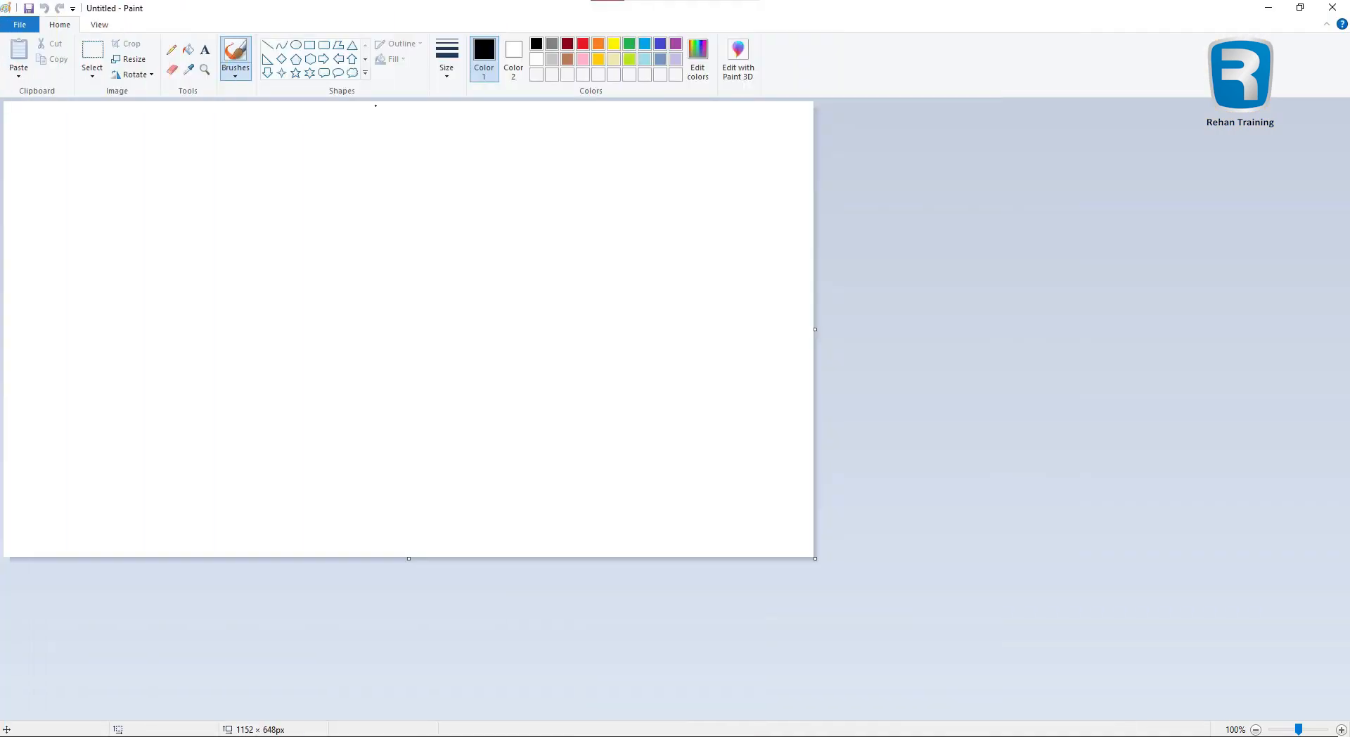
Draw the flag's rectangle outline with a vertical line dividing it top to bottom.
{"action": "mouse_move", "coordinate": [23, 129]}
{"action": "left_mouse_down"}
{"action": "mouse_move", "coordinate": [606, 410]}
{"action": "mouse_move", "coordinate": [768, 524]}
{"action": "left_mouse_up"}
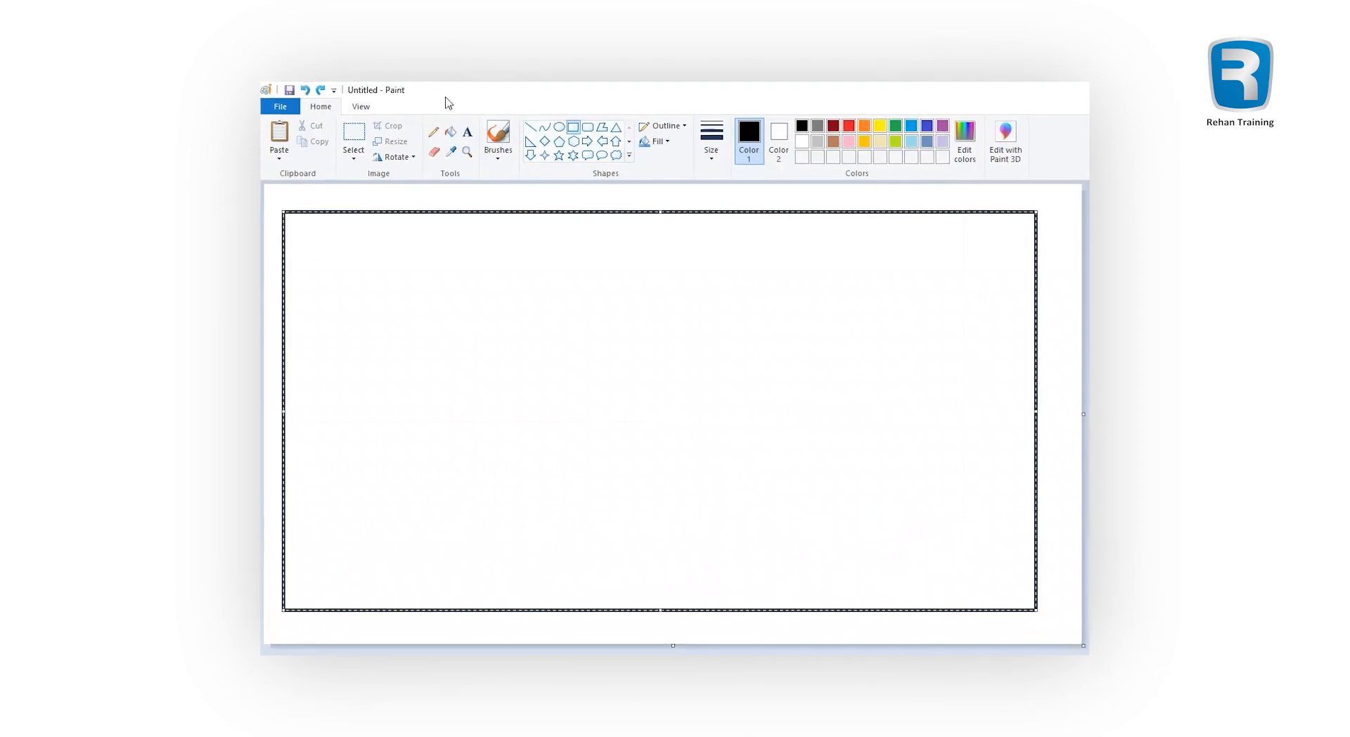
{"action": "left_click", "coordinate": [267, 45]}
{"action": "left_click_drag", "start_coordinate": [236, 129], "coordinate": [241, 325]}
{"action": "left_click_drag", "start_coordinate": [502, 408], "coordinate": [499, 611]}
Form a crescent from two overlapping circles and add a star beside it.
{"action": "left_click", "coordinate": [557, 124]}
{"action": "left_click_drag", "start_coordinate": [655, 289], "coordinate": [911, 545]}
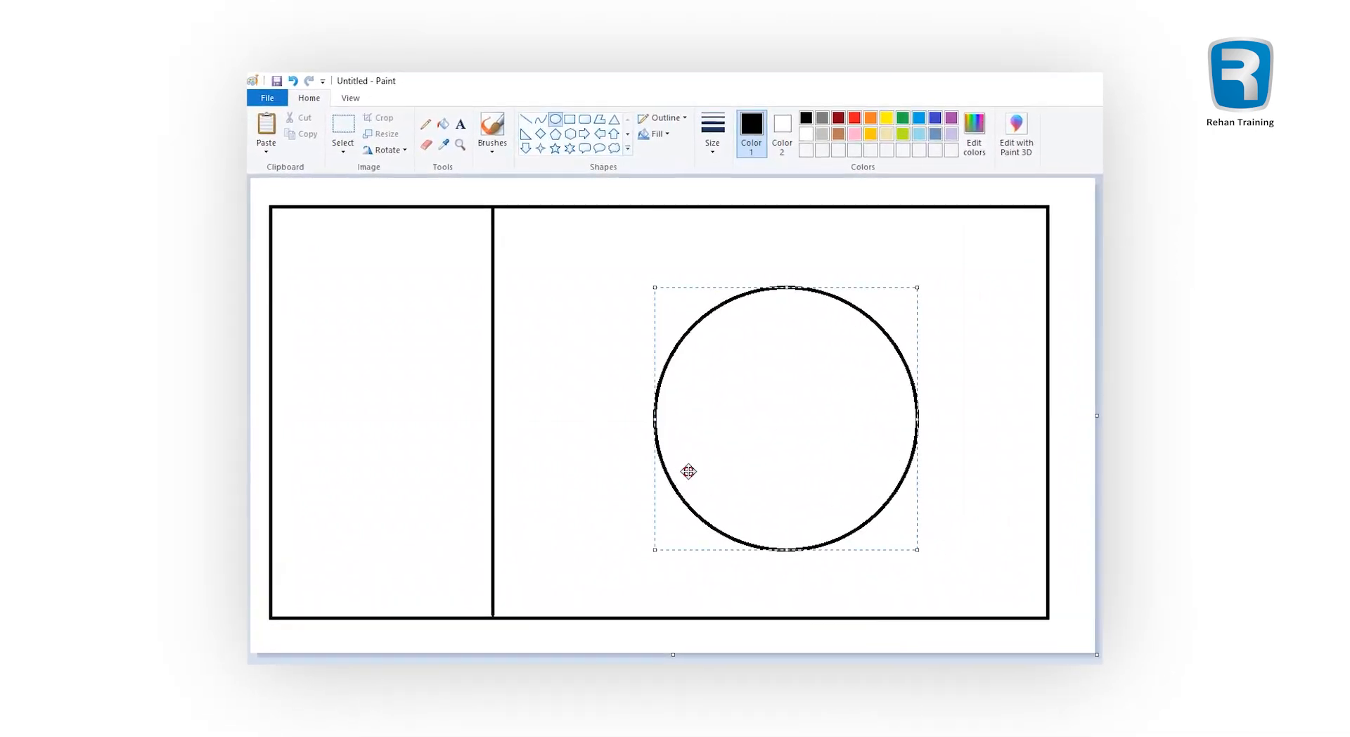
{"action": "left_click_drag", "start_coordinate": [688, 471], "coordinate": [617, 455]}
{"action": "left_click_drag", "start_coordinate": [674, 278], "coordinate": [1005, 527]}
{"action": "left_click_drag", "start_coordinate": [793, 384], "coordinate": [740, 368]}
{"action": "left_click", "coordinate": [420, 140]}
{"action": "mouse_move", "coordinate": [705, 270]}
{"action": "left_mouse_down"}
{"action": "mouse_move", "coordinate": [754, 258]}
{"action": "mouse_move", "coordinate": [846, 448]}
{"action": "mouse_move", "coordinate": [858, 393]}
{"action": "mouse_move", "coordinate": [828, 285]}
{"action": "mouse_move", "coordinate": [795, 287]}
{"action": "left_mouse_up"}
{"action": "left_click", "coordinate": [547, 135]}
{"action": "mouse_move", "coordinate": [761, 359]}
{"action": "left_mouse_down"}
{"action": "mouse_move", "coordinate": [841, 439]}
{"action": "mouse_move", "coordinate": [784, 386]}
{"action": "left_mouse_up"}
{"action": "left_click", "coordinate": [542, 234]}
Shift the crescent and star to the right and fill the flag's right part green.
{"action": "left_click", "coordinate": [315, 109]}
{"action": "mouse_move", "coordinate": [536, 241]}
{"action": "left_mouse_down"}
{"action": "mouse_move", "coordinate": [901, 516]}
{"action": "mouse_move", "coordinate": [930, 572]}
{"action": "left_mouse_up"}
{"action": "left_click_drag", "start_coordinate": [689, 394], "coordinate": [756, 389]}
{"action": "left_click", "coordinate": [552, 346]}
{"action": "left_click", "coordinate": [926, 91]}
{"action": "left_click", "coordinate": [569, 256]}
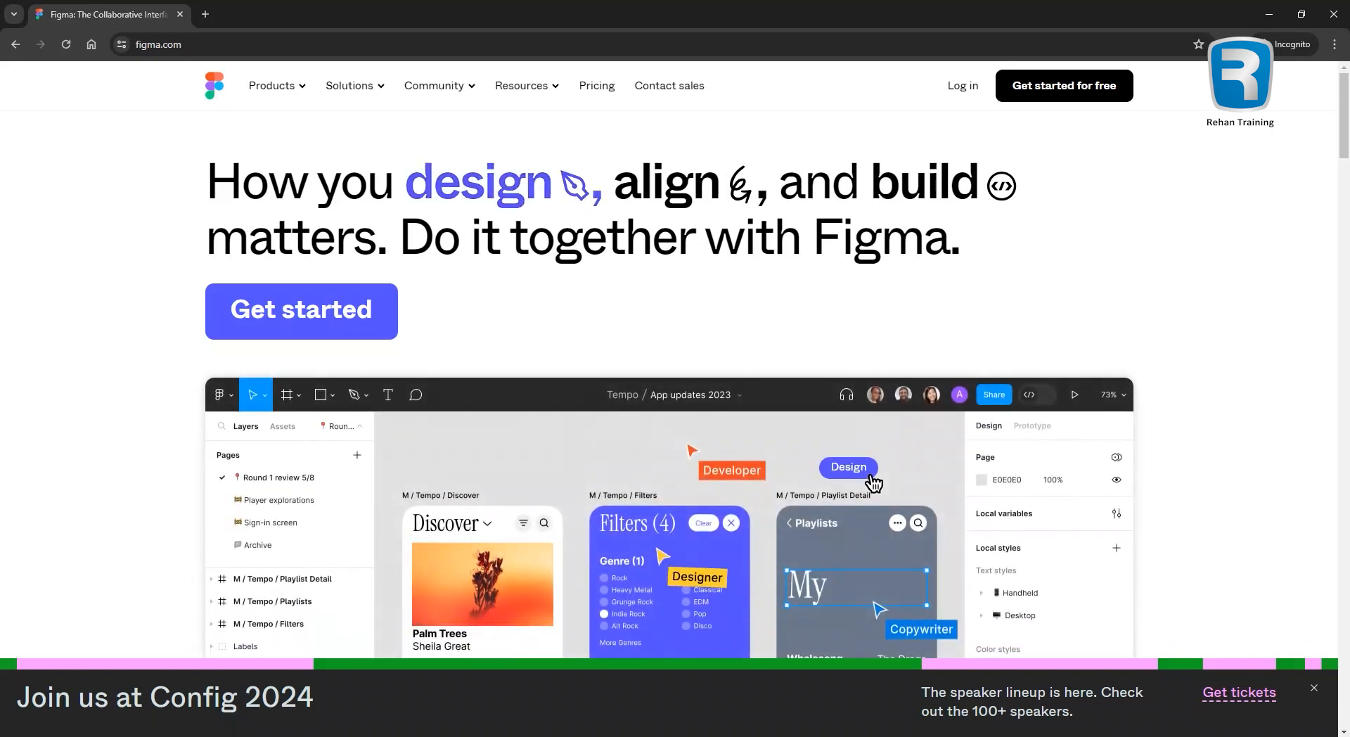
{"action": "scroll", "coordinate": [1199, 465], "scroll_direction": "down", "scroll_amount": 2}
{"action": "scroll", "coordinate": [1198, 465], "scroll_direction": "down", "scroll_amount": 2}
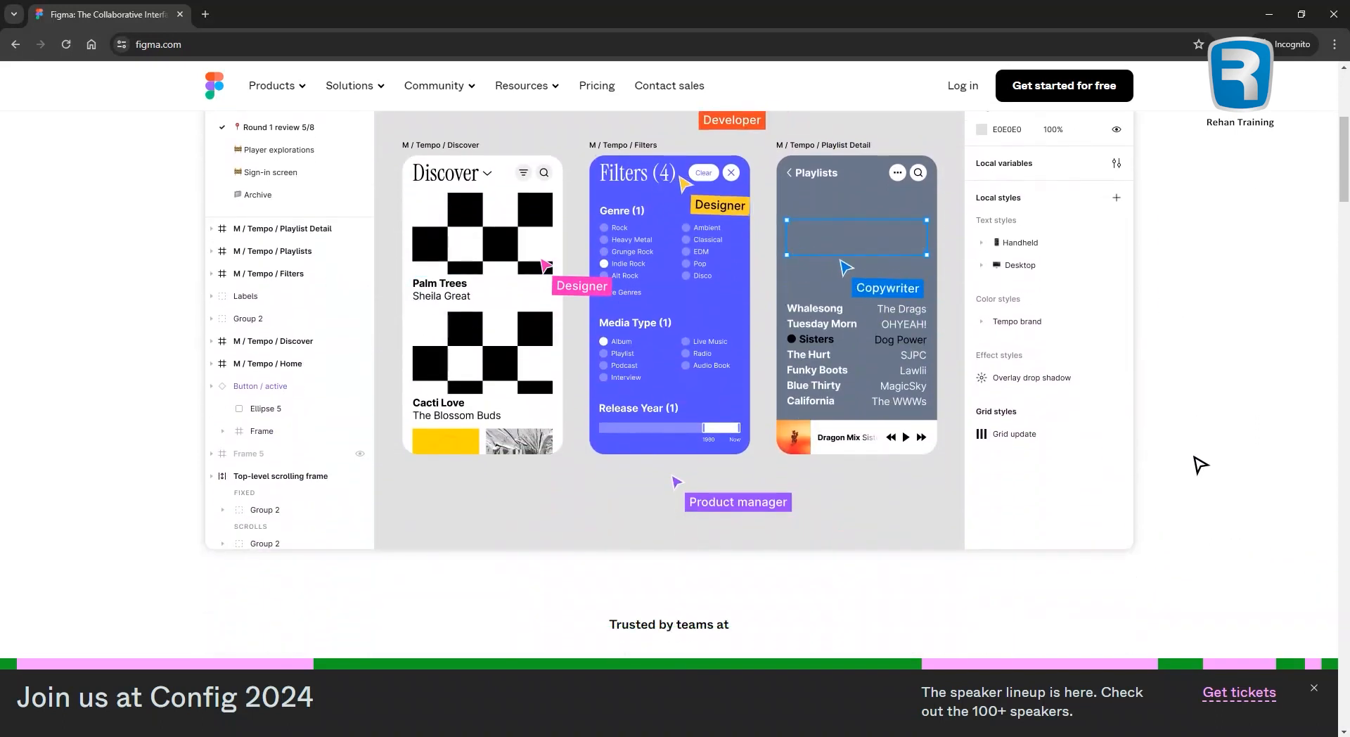
{"action": "scroll", "coordinate": [1194, 456], "scroll_direction": "up", "scroll_amount": 1}
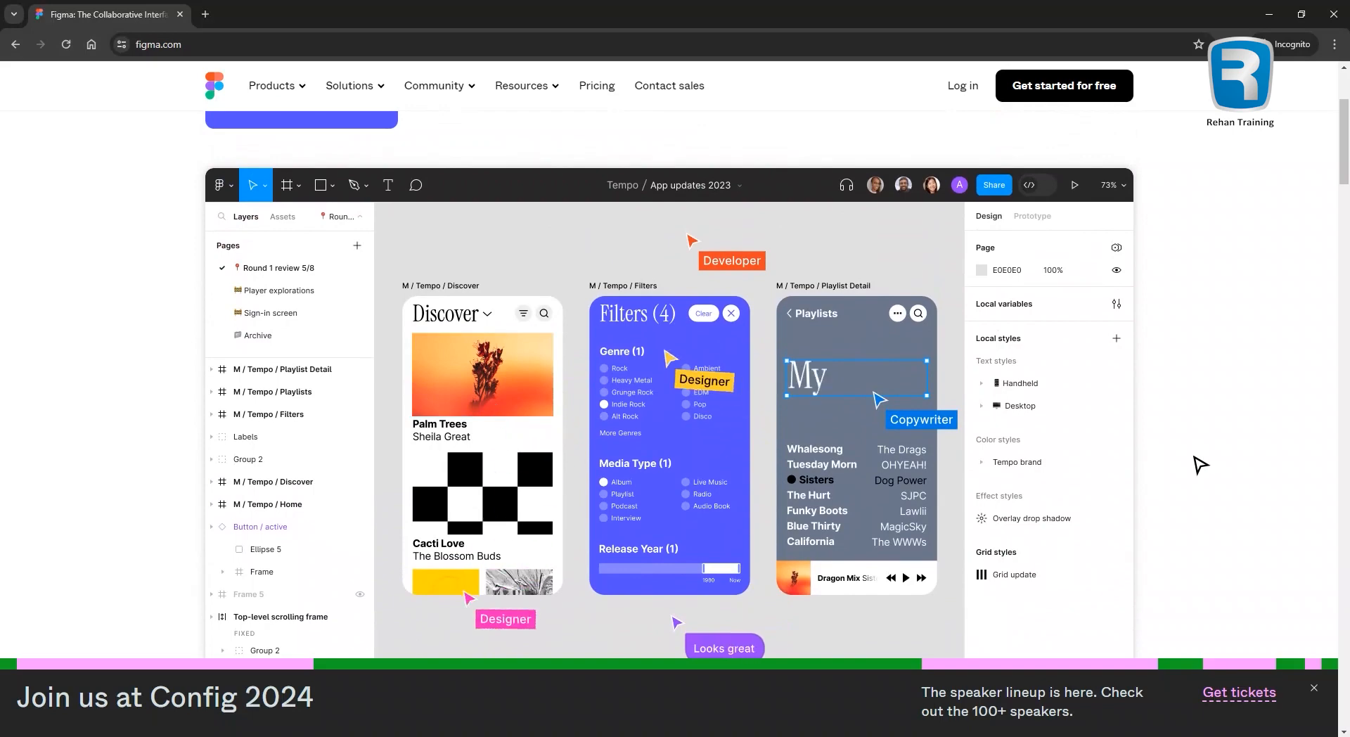
{"action": "scroll", "coordinate": [1199, 465], "scroll_direction": "down", "scroll_amount": 2}
{"action": "scroll", "coordinate": [1199, 465], "scroll_direction": "up", "scroll_amount": 1}
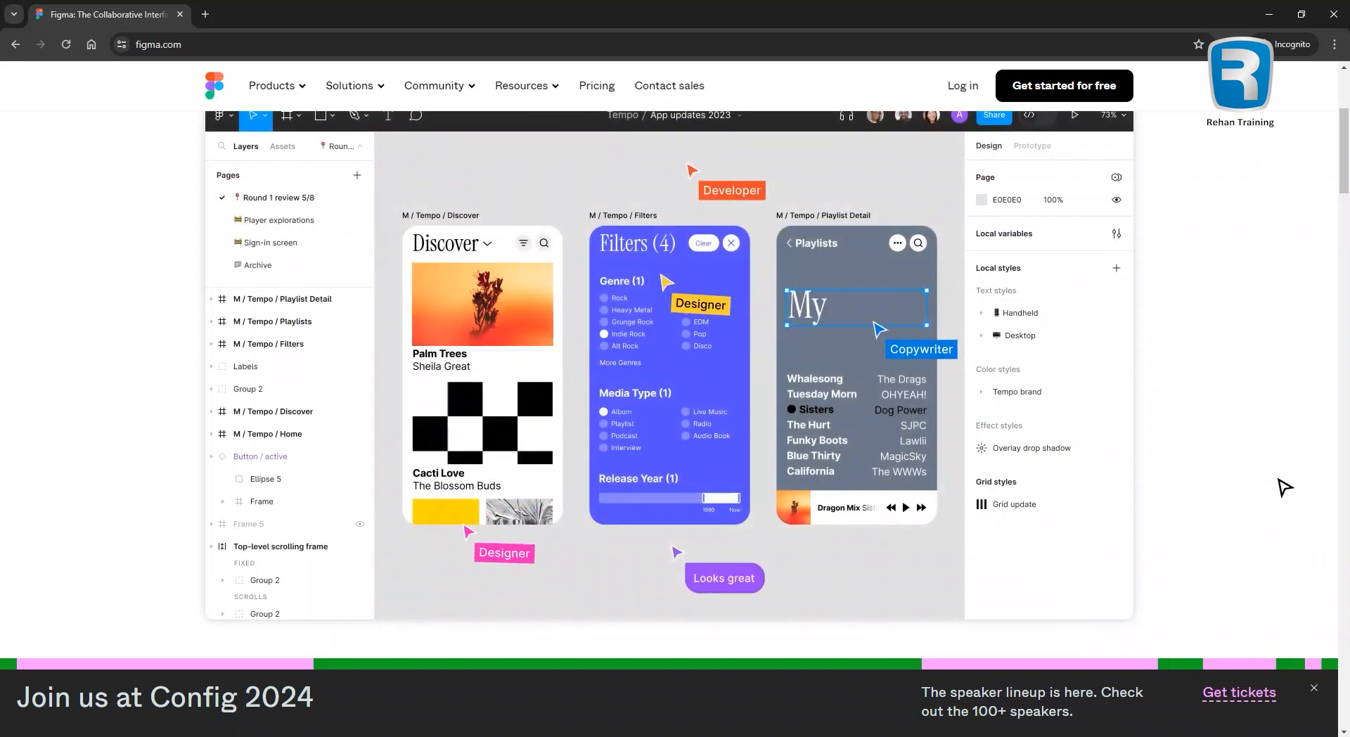
{"action": "scroll", "coordinate": [1287, 488], "scroll_direction": "up", "scroll_amount": 4}
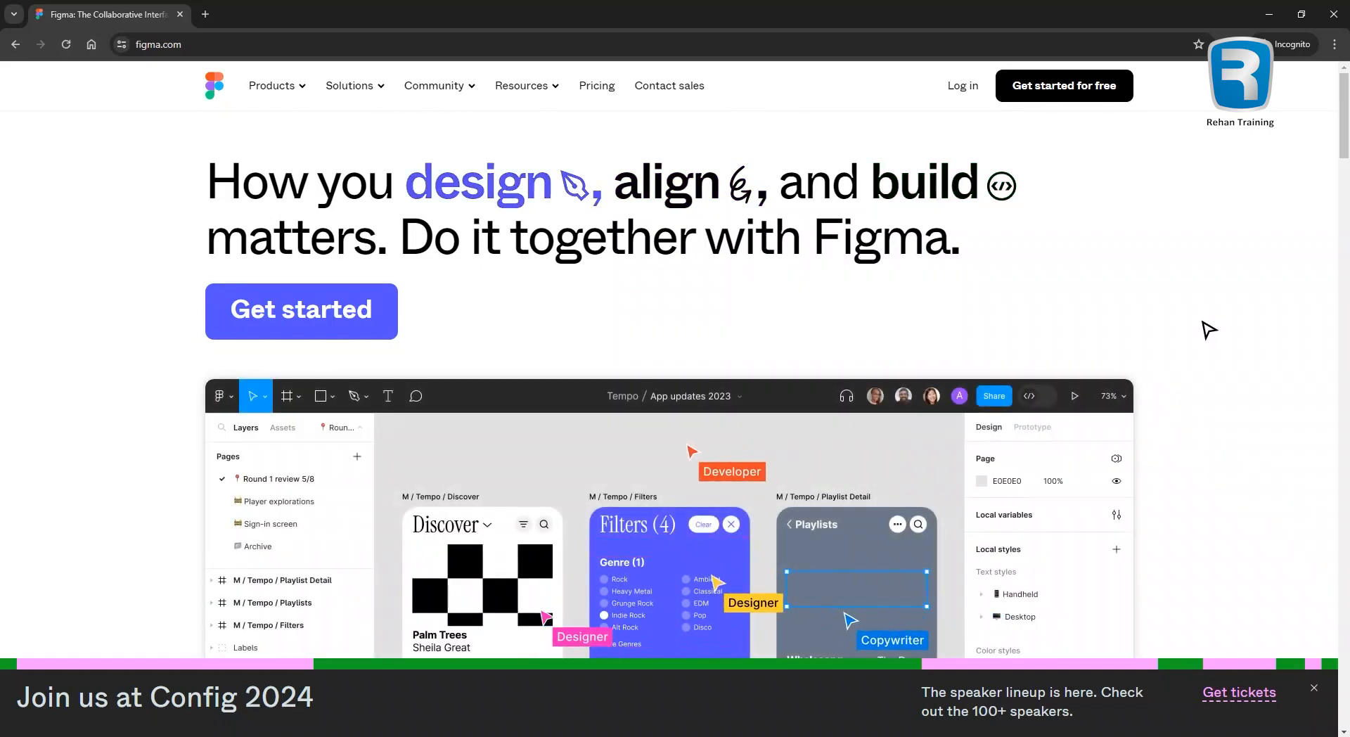
Browse the Figma homepage up and down, then close the Config 2024 banner at the bottom.
{"action": "scroll", "coordinate": [1207, 330], "scroll_direction": "down", "scroll_amount": 1}
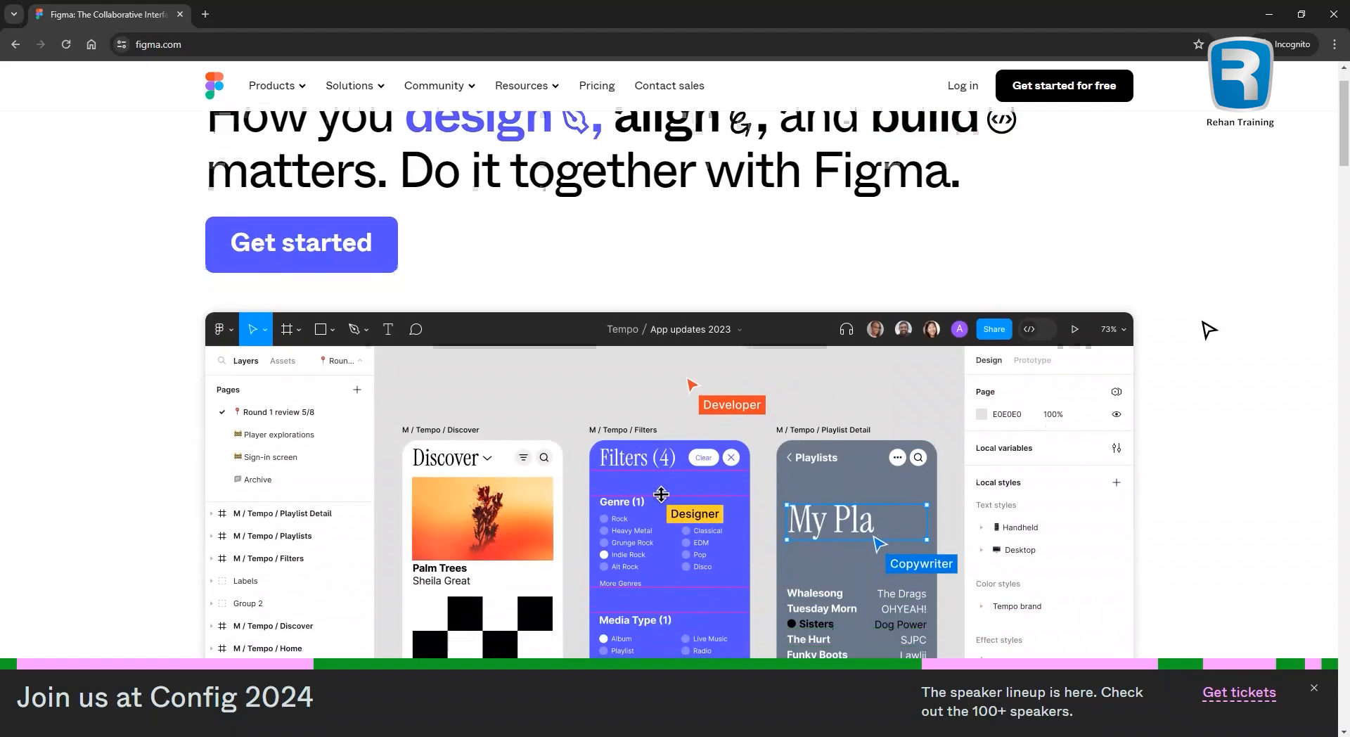
{"action": "scroll", "coordinate": [1208, 331], "scroll_direction": "up", "scroll_amount": 1}
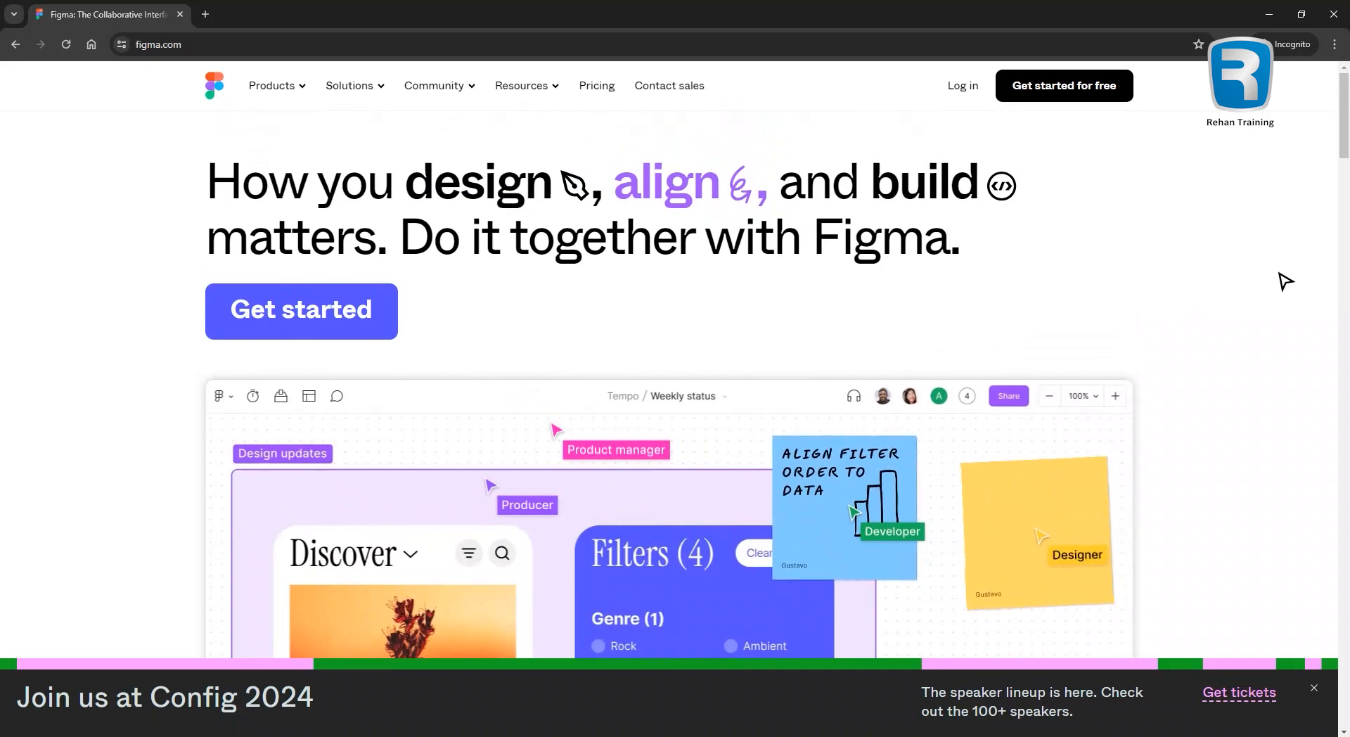
{"action": "scroll", "coordinate": [1285, 281], "scroll_direction": "down", "scroll_amount": 2}
{"action": "scroll", "coordinate": [1285, 281], "scroll_direction": "down", "scroll_amount": 2}
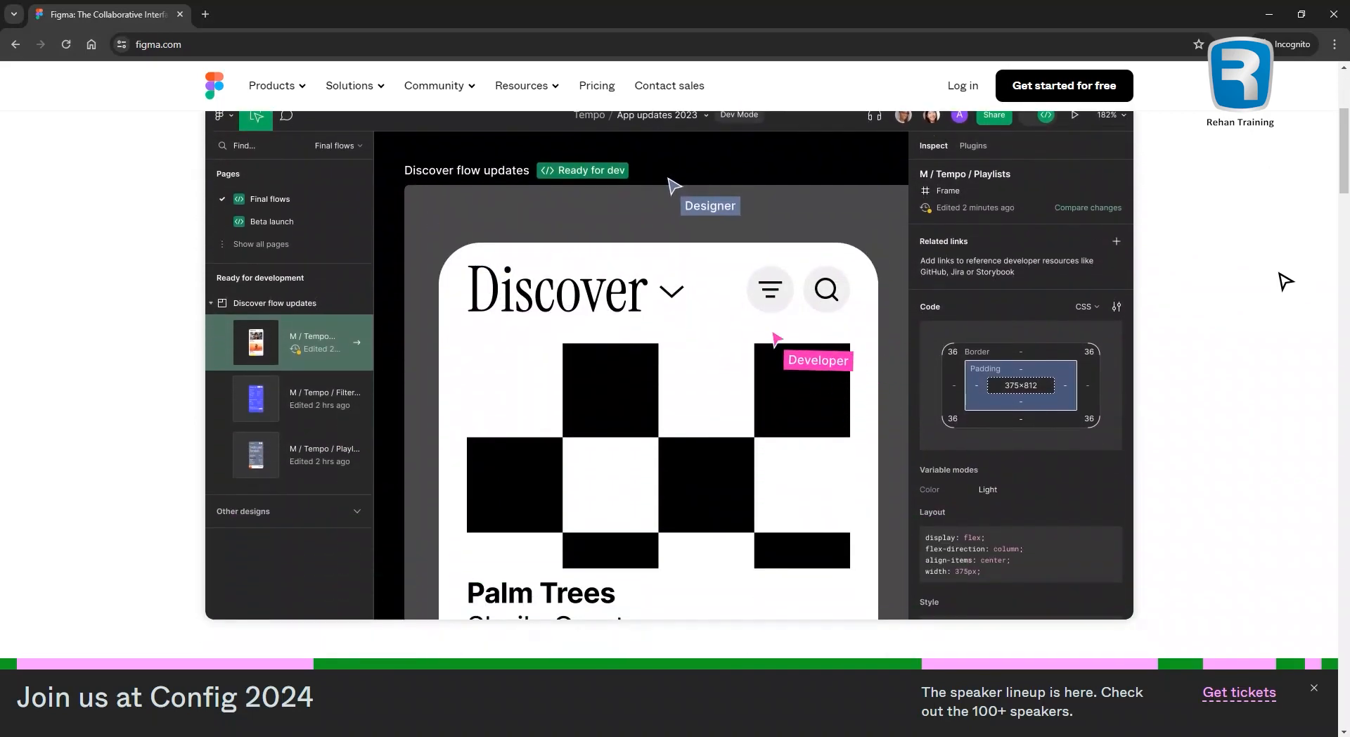
{"action": "scroll", "coordinate": [1285, 293], "scroll_direction": "up", "scroll_amount": 4}
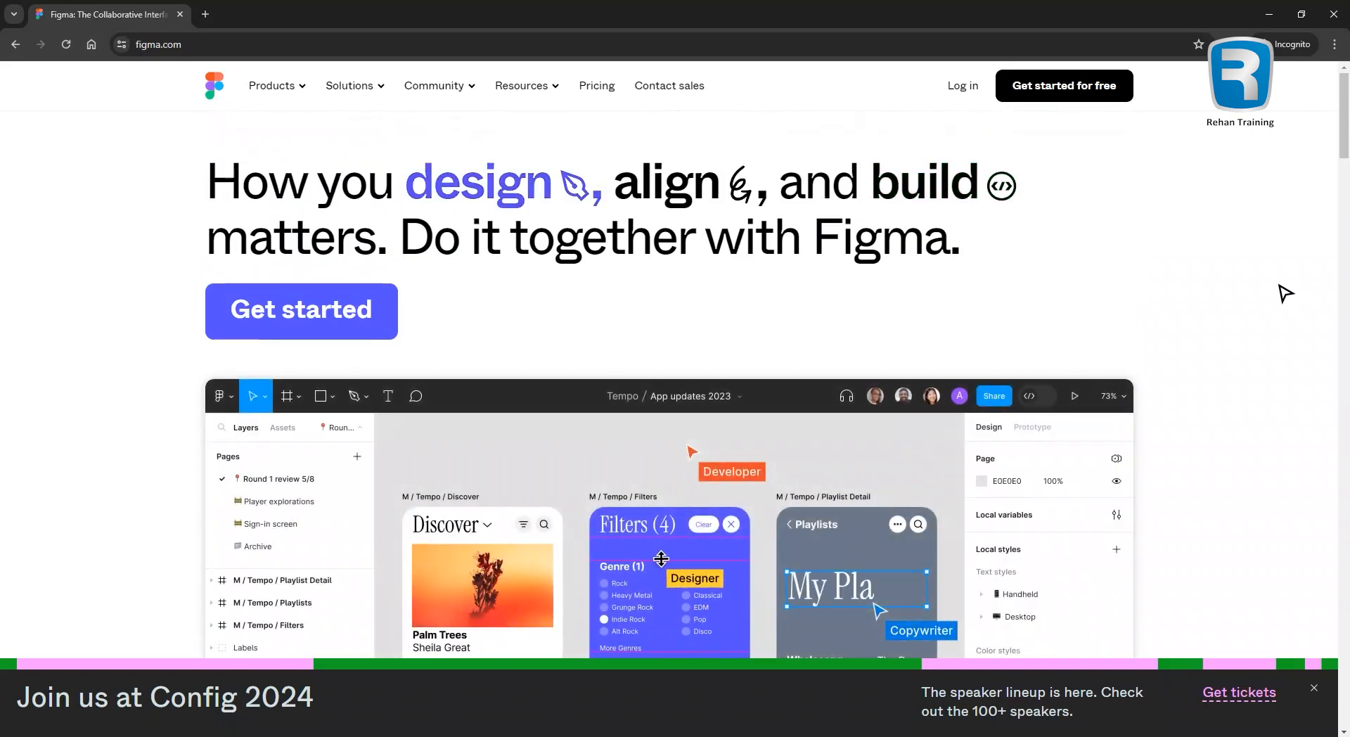
{"action": "scroll", "coordinate": [1285, 293], "scroll_direction": "down", "scroll_amount": 4}
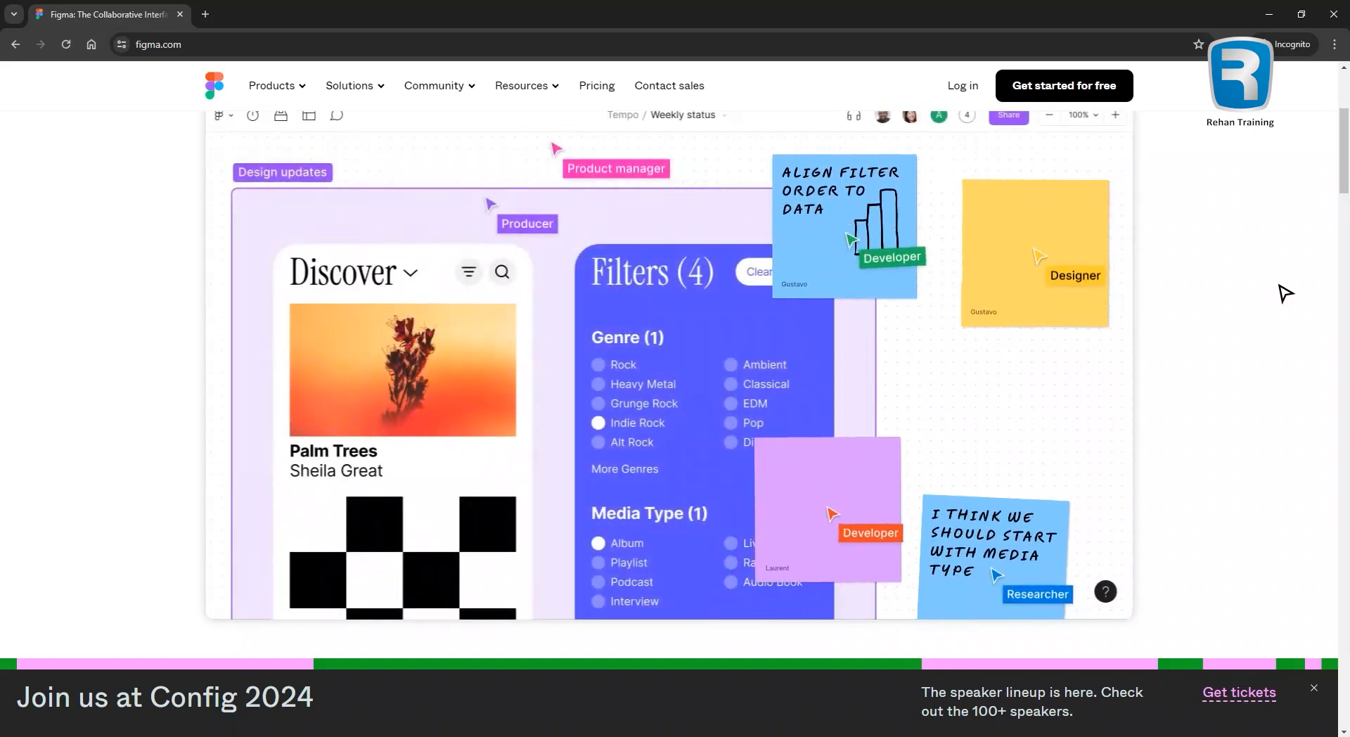
{"action": "scroll", "coordinate": [1285, 294], "scroll_direction": "up", "scroll_amount": 4}
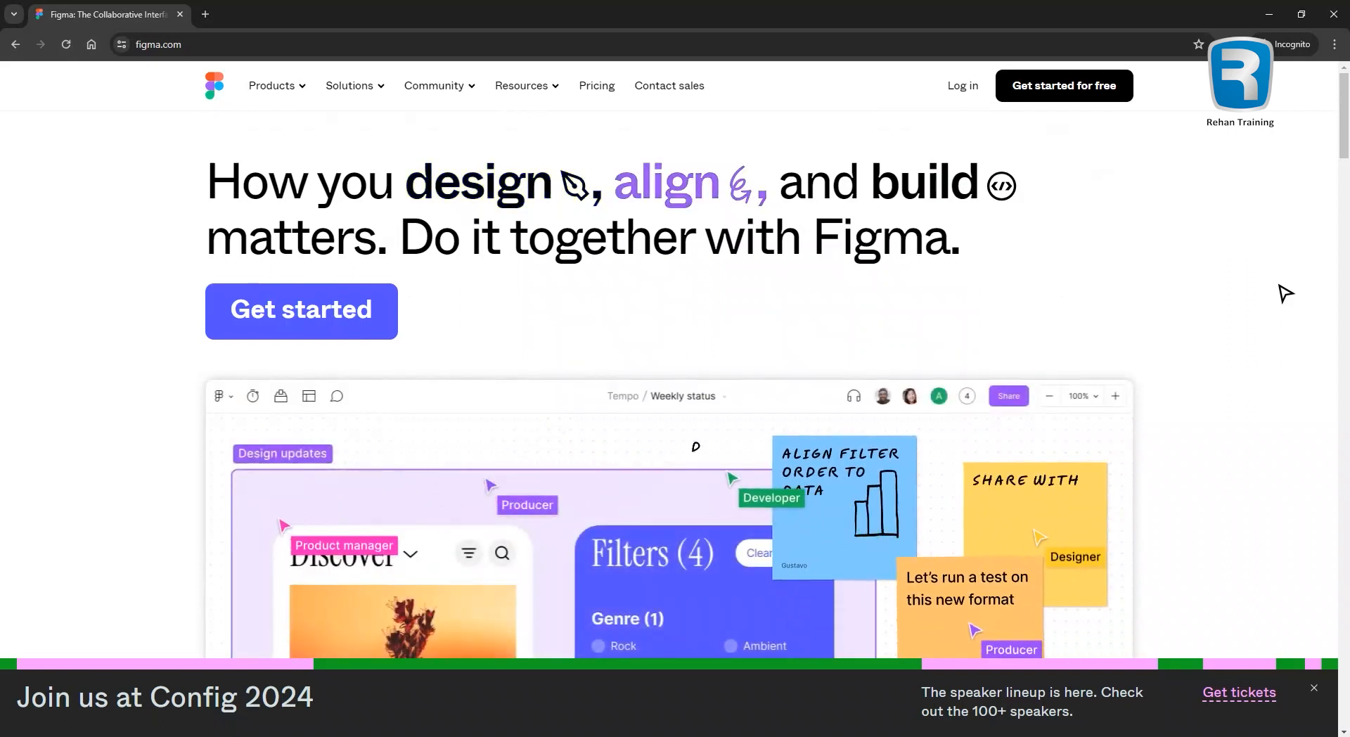
{"action": "scroll", "coordinate": [1285, 293], "scroll_direction": "down", "scroll_amount": 3}
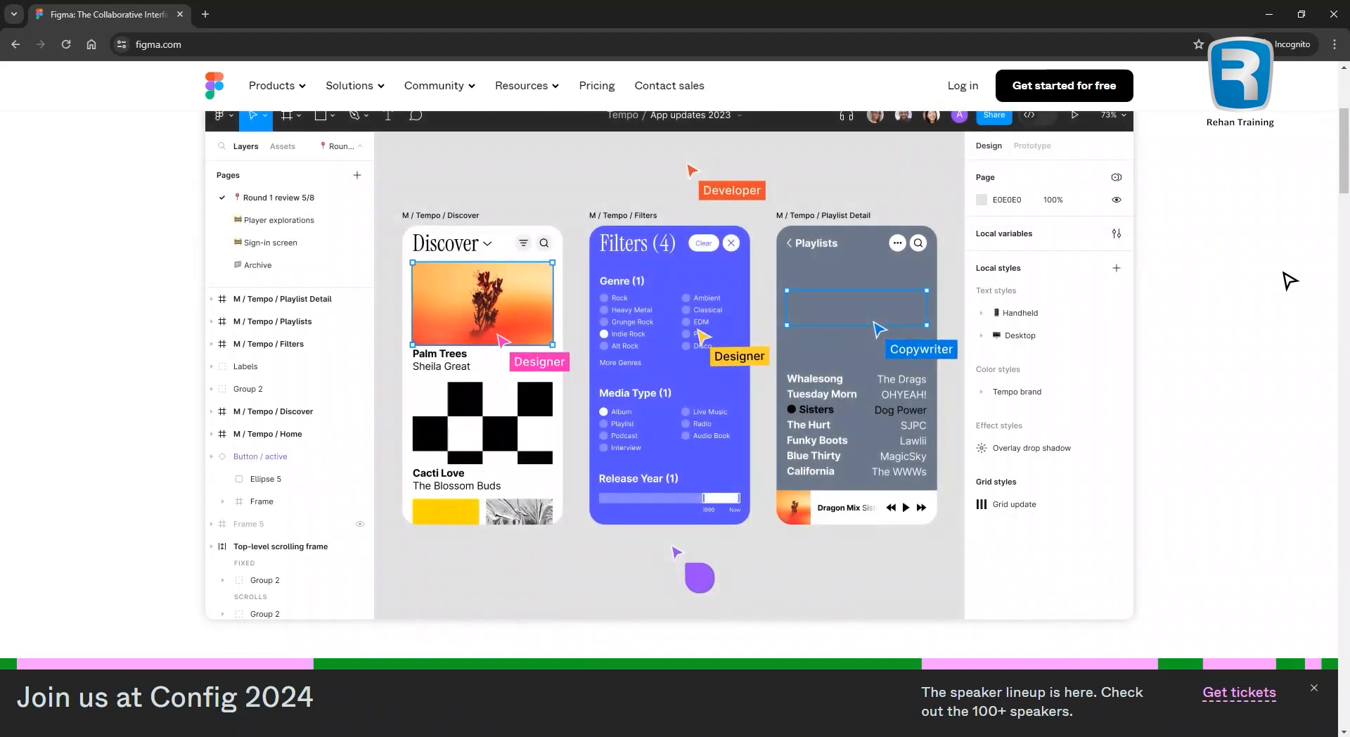
{"action": "scroll", "coordinate": [1288, 280], "scroll_direction": "up", "scroll_amount": 4}
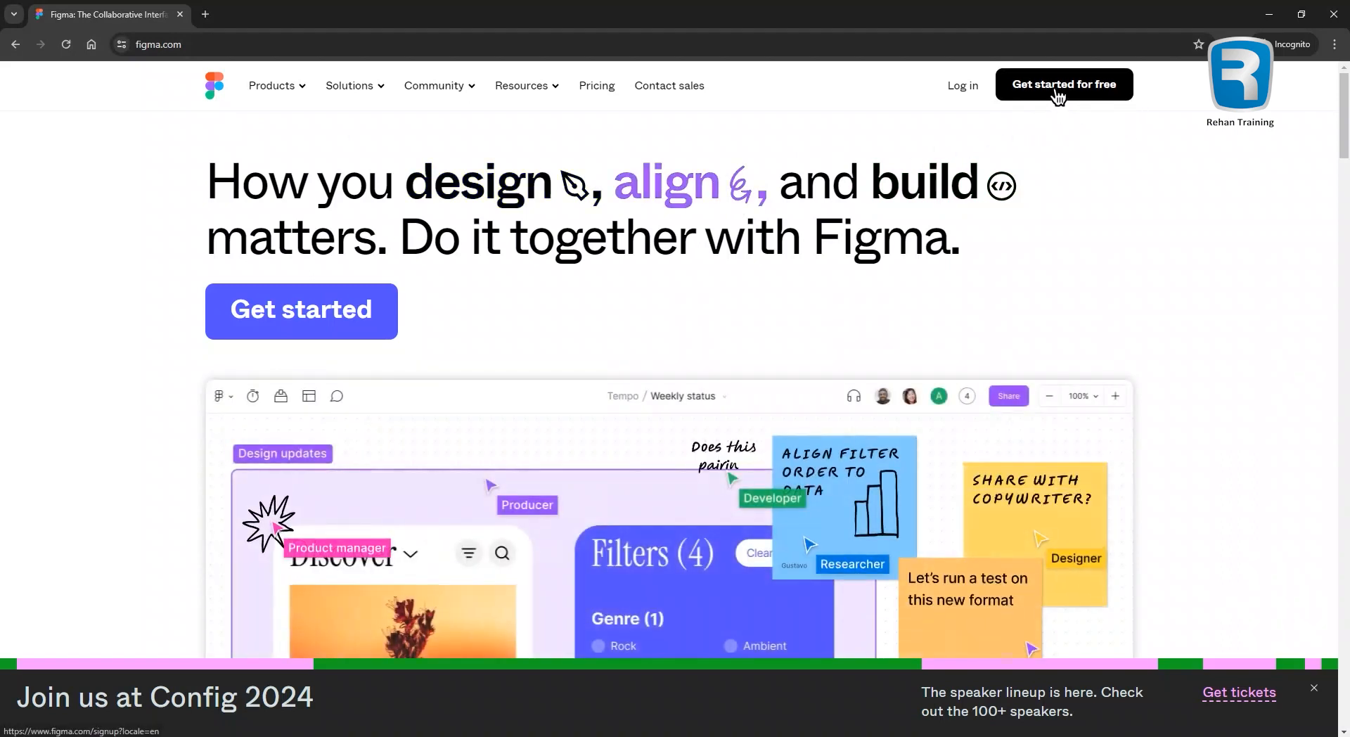
{"action": "left_click", "coordinate": [1313, 687]}
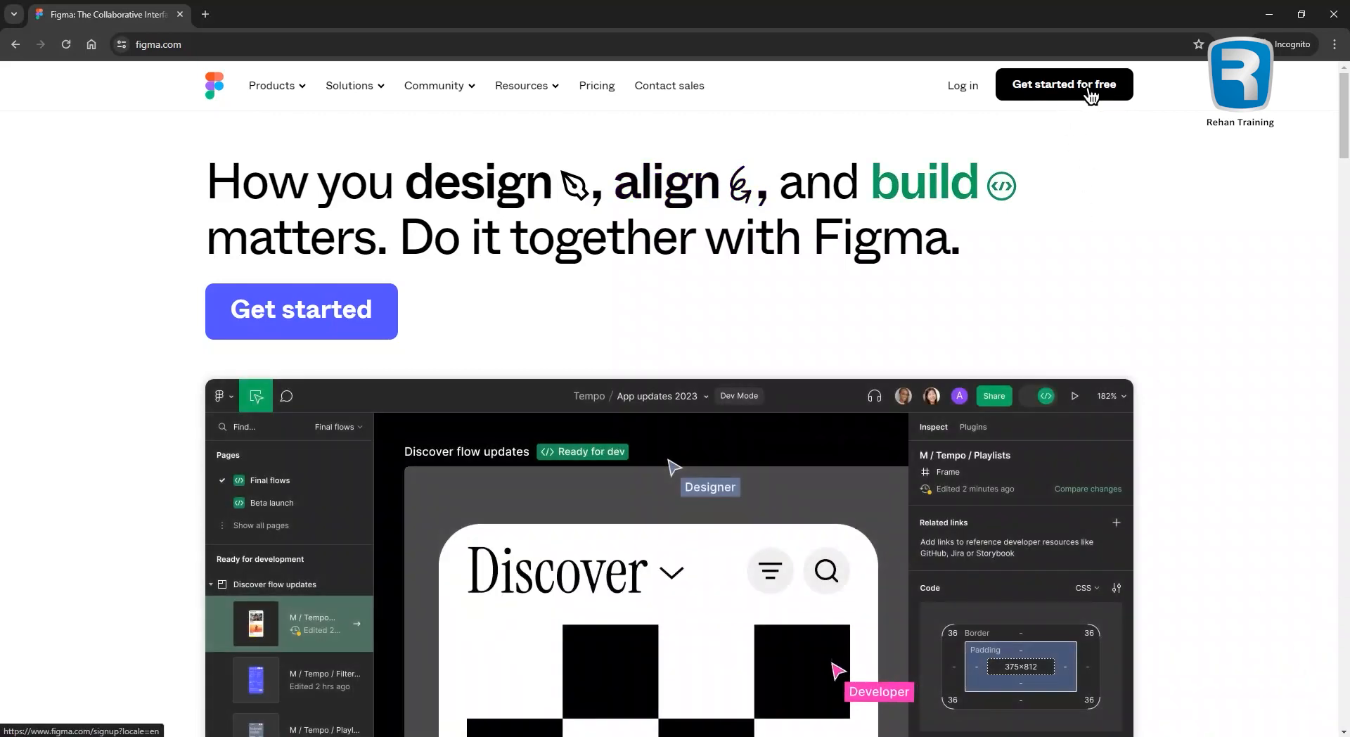
Sign up for Figma with Google, entering the account e-mail and password and allowing access.
{"action": "left_click", "coordinate": [1091, 96]}
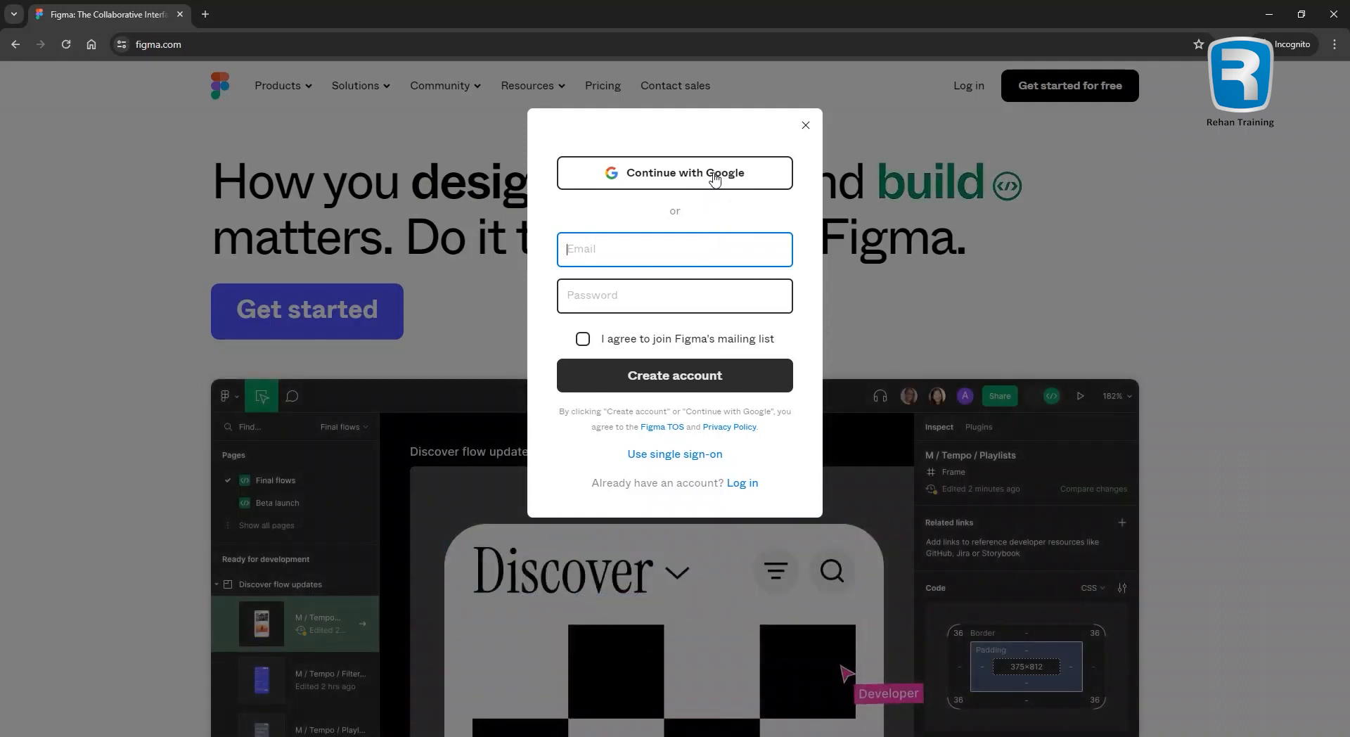
{"action": "left_click", "coordinate": [715, 177]}
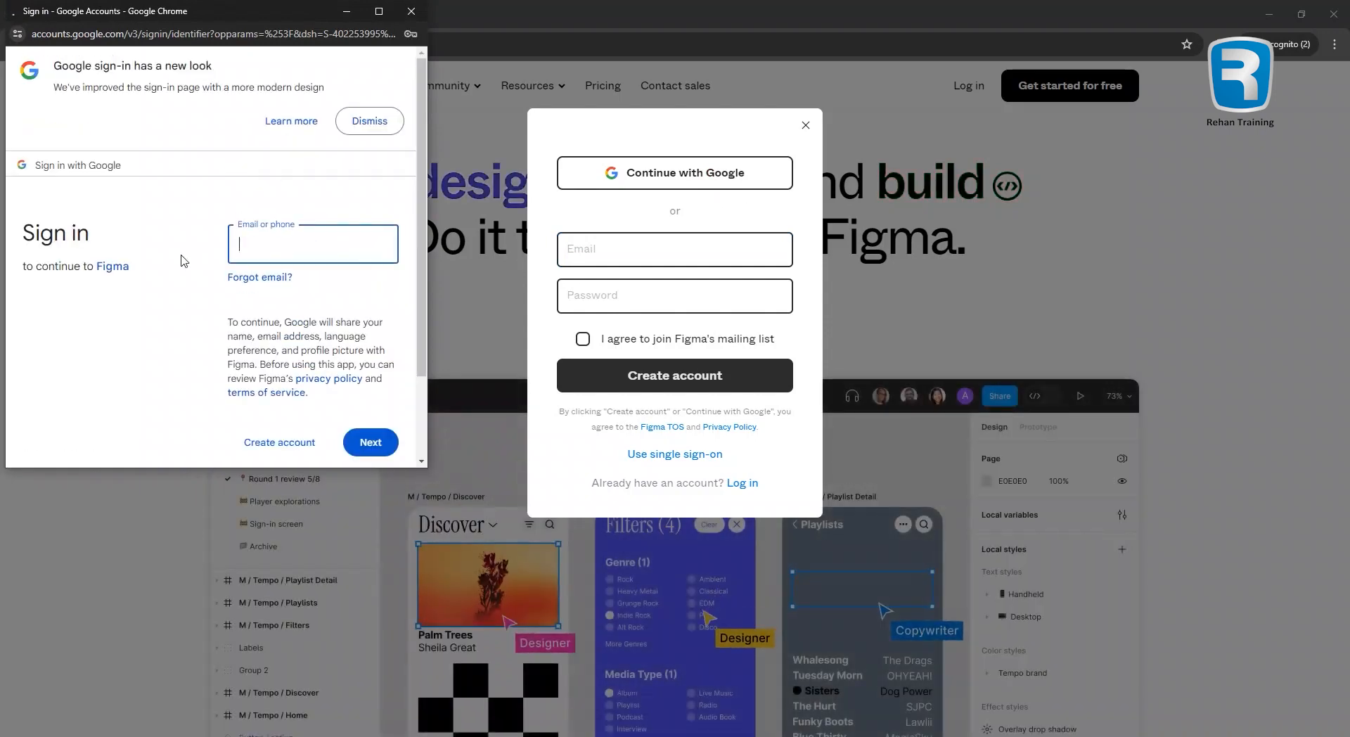
{"action": "left_click", "coordinate": [286, 242]}
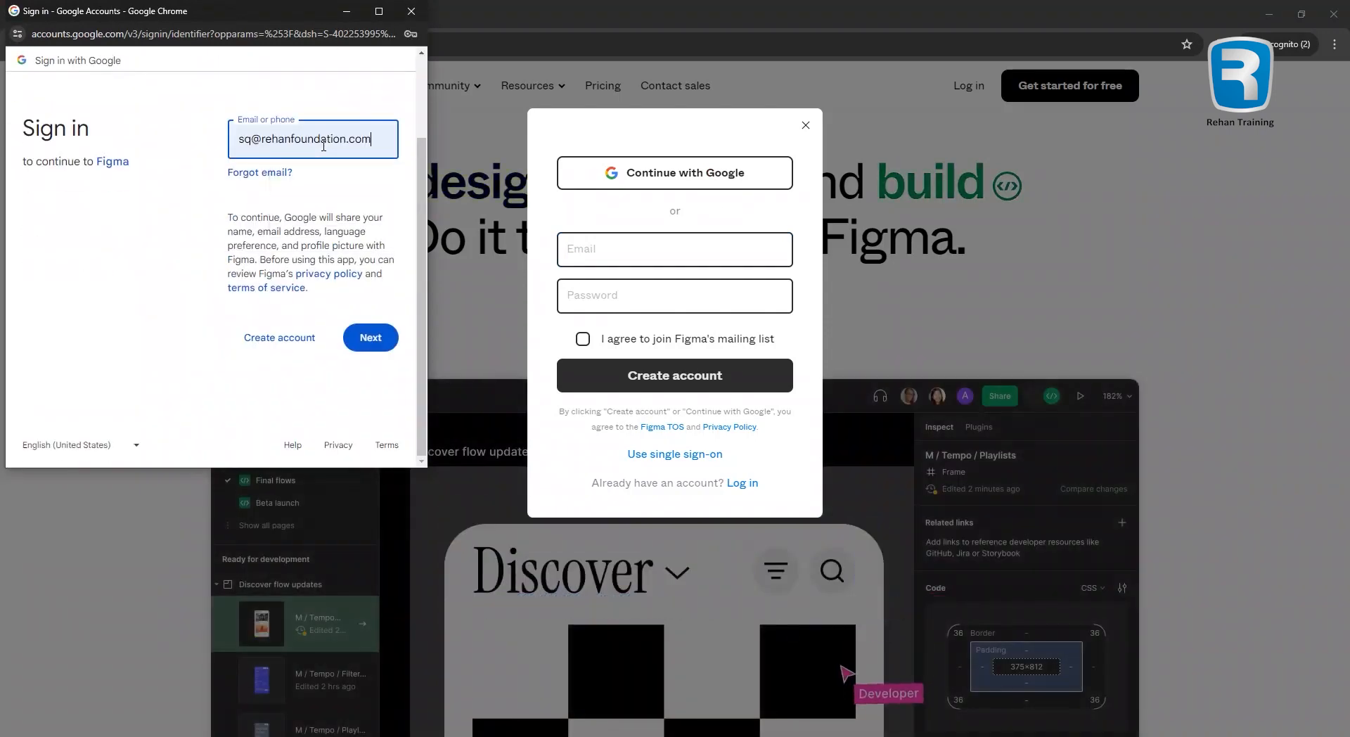
{"action": "key", "text": "Return"}
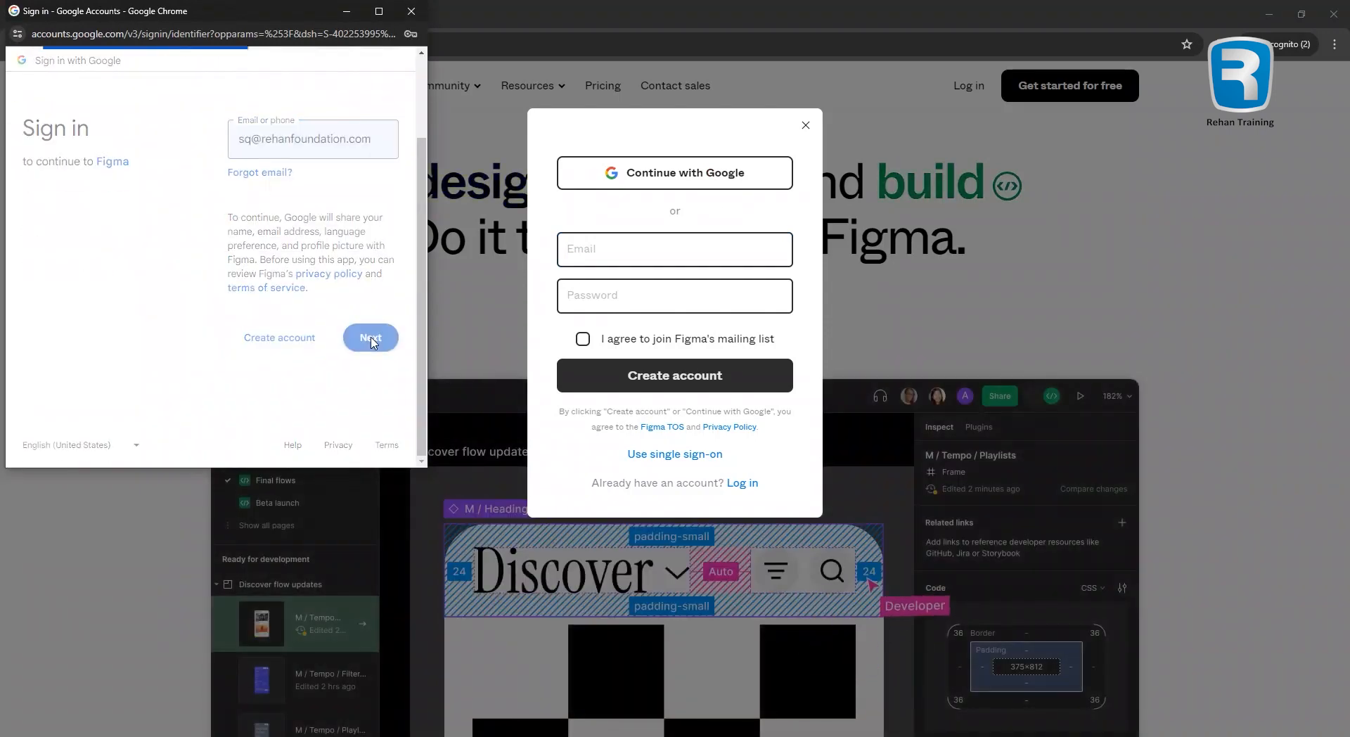
{"action": "type", "text": "*******"}
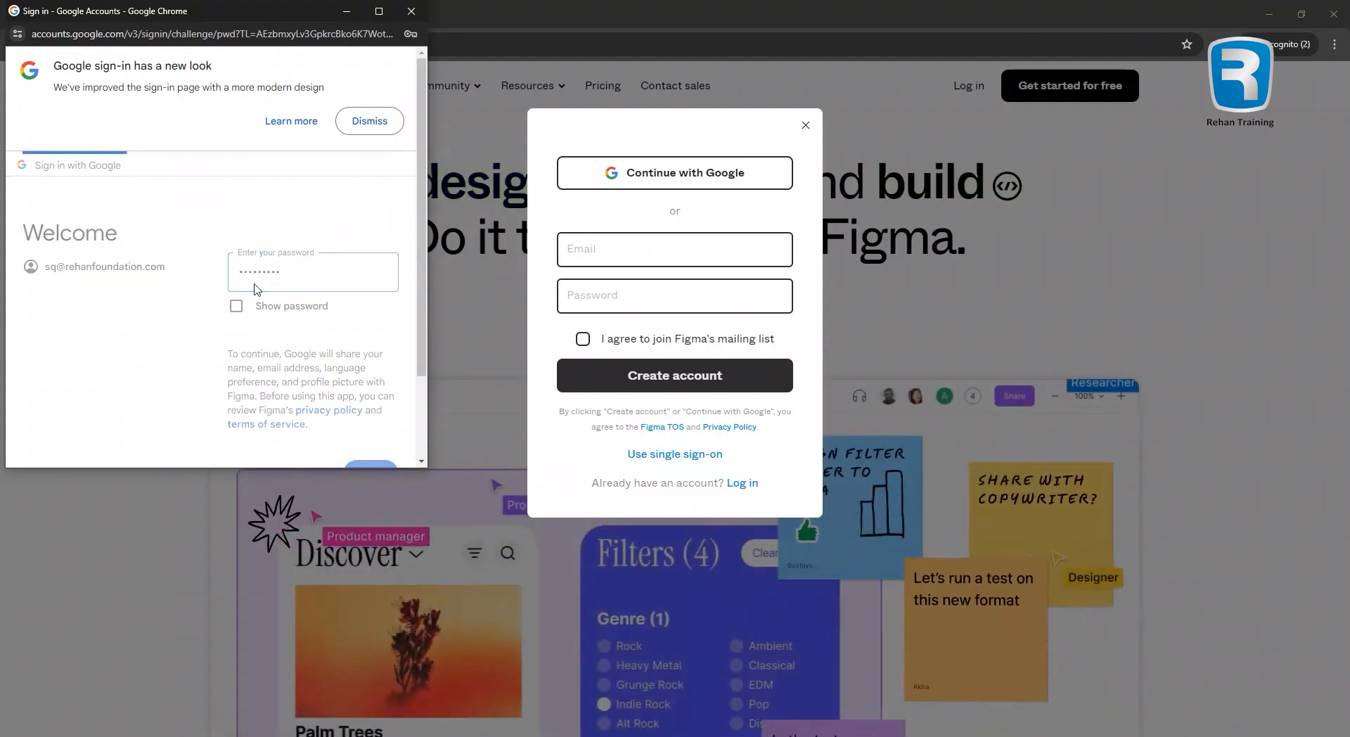
{"action": "key", "text": "Return"}
{"action": "left_click", "coordinate": [338, 387]}
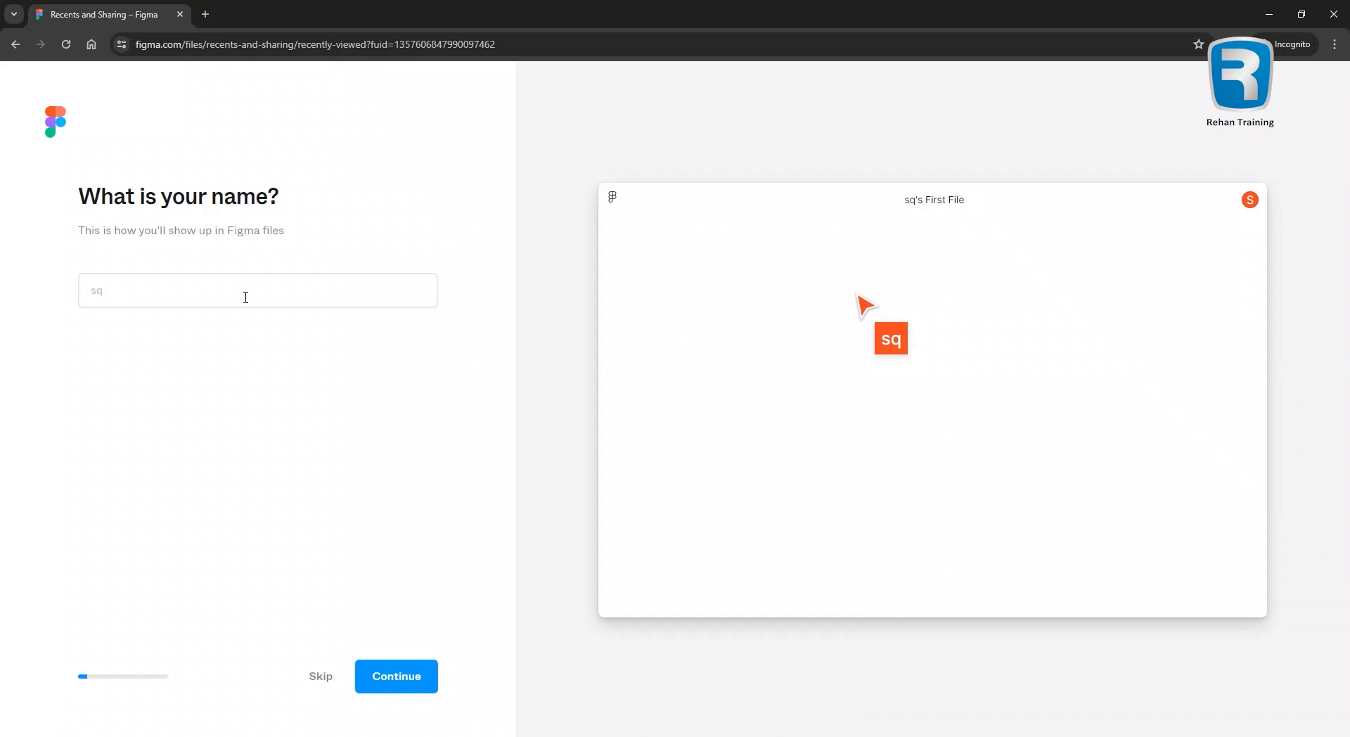
Enter the account holder's full name, correcting typos, and continue to the next question.
{"action": "left_click", "coordinate": [113, 295]}
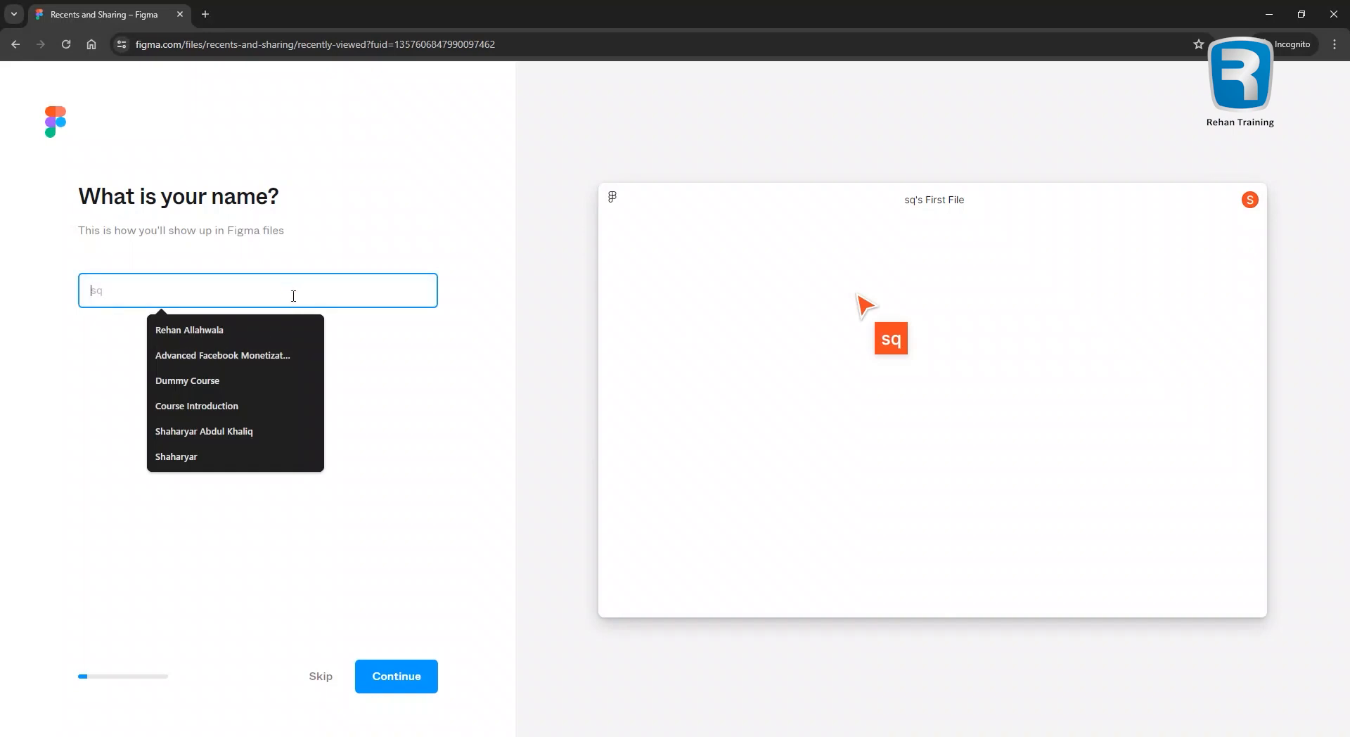
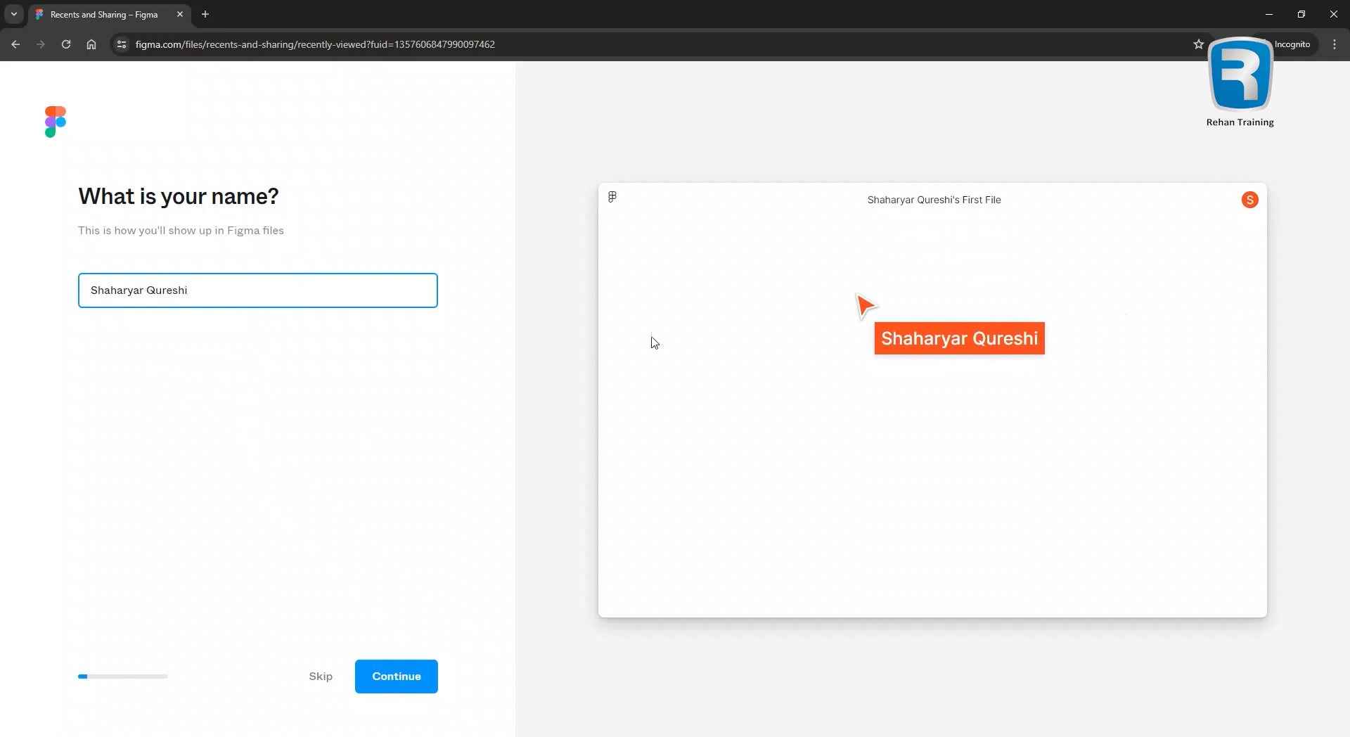
{"action": "left_click", "coordinate": [408, 677]}
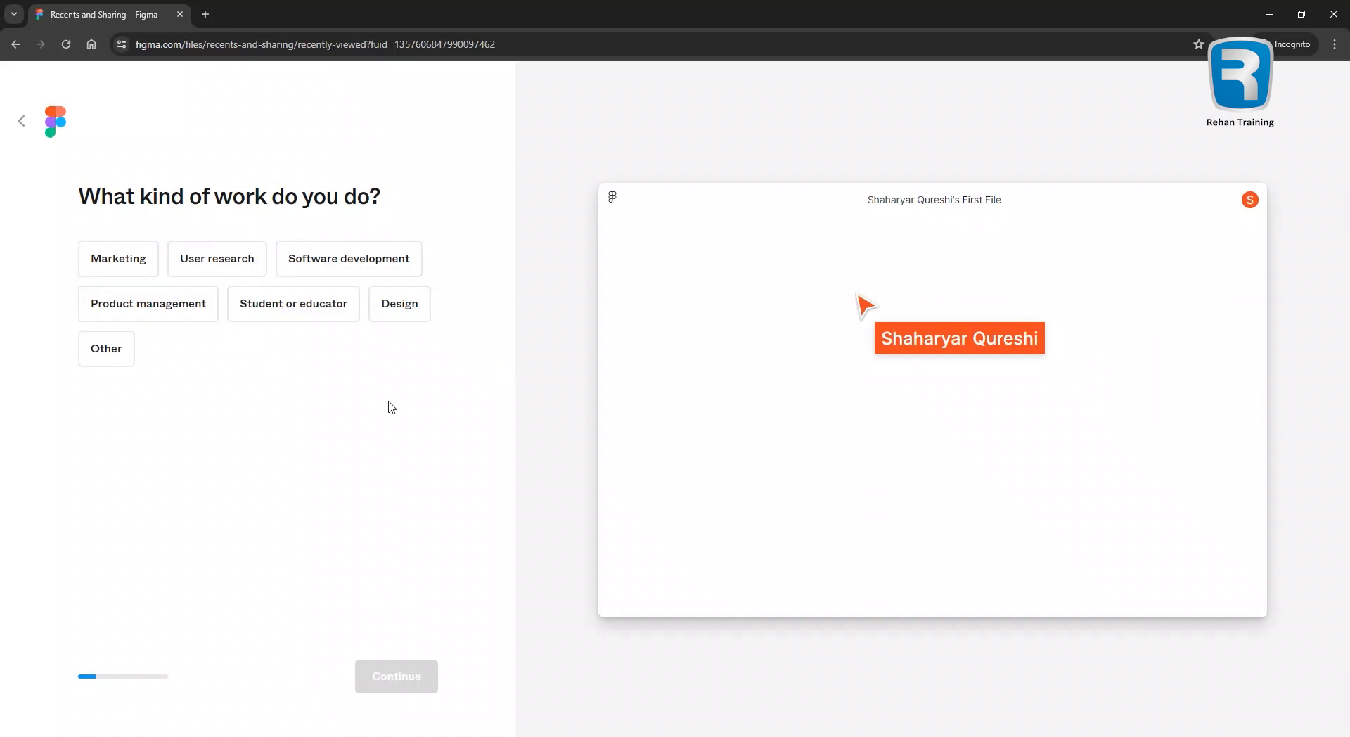
Answer the kind-of-work question with Design.
{"action": "left_click", "coordinate": [405, 304]}
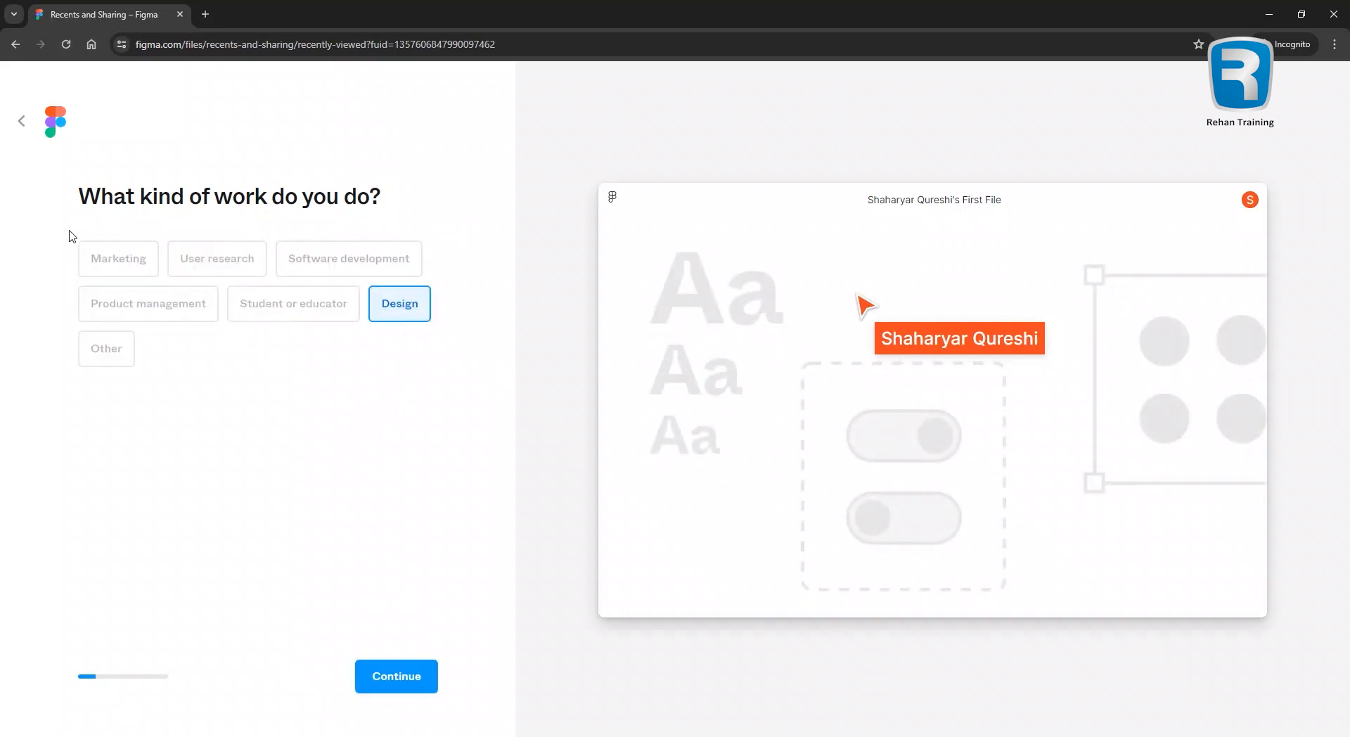
{"action": "left_click", "coordinate": [116, 259]}
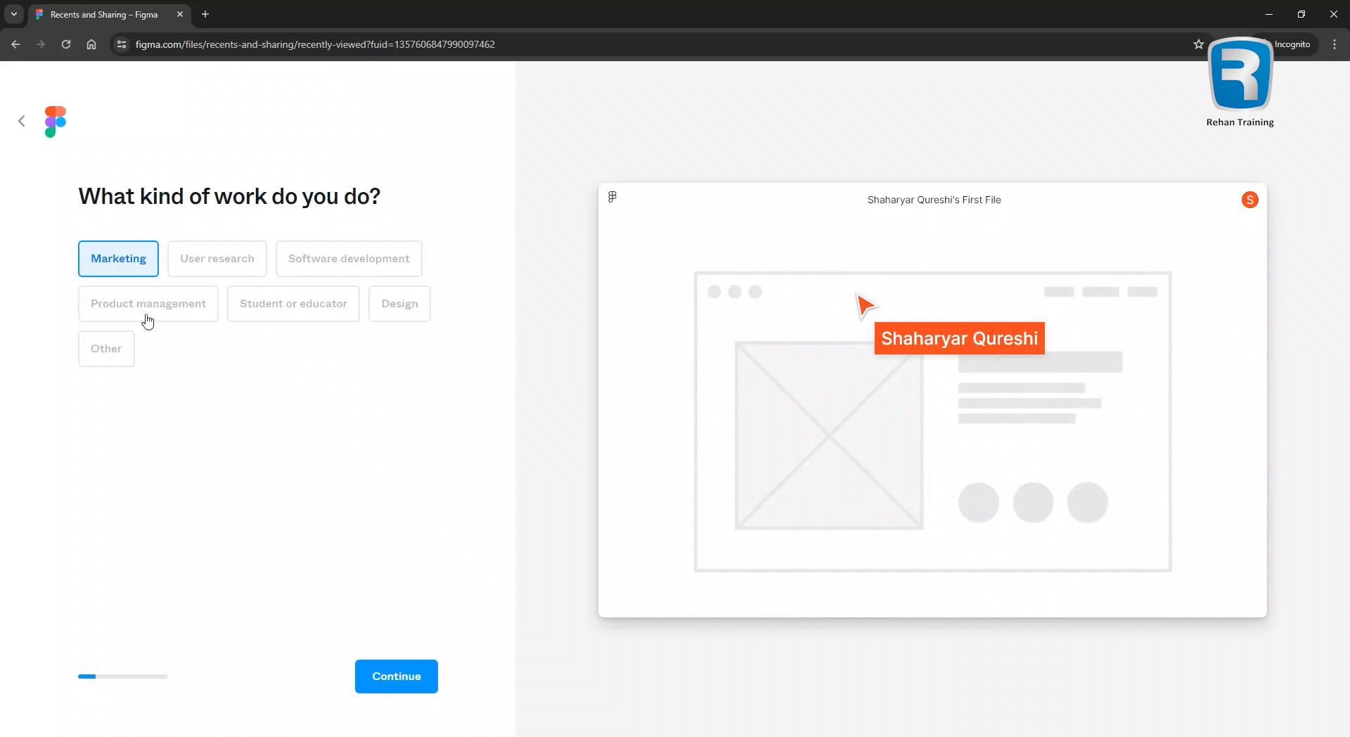
{"action": "left_click", "coordinate": [398, 314]}
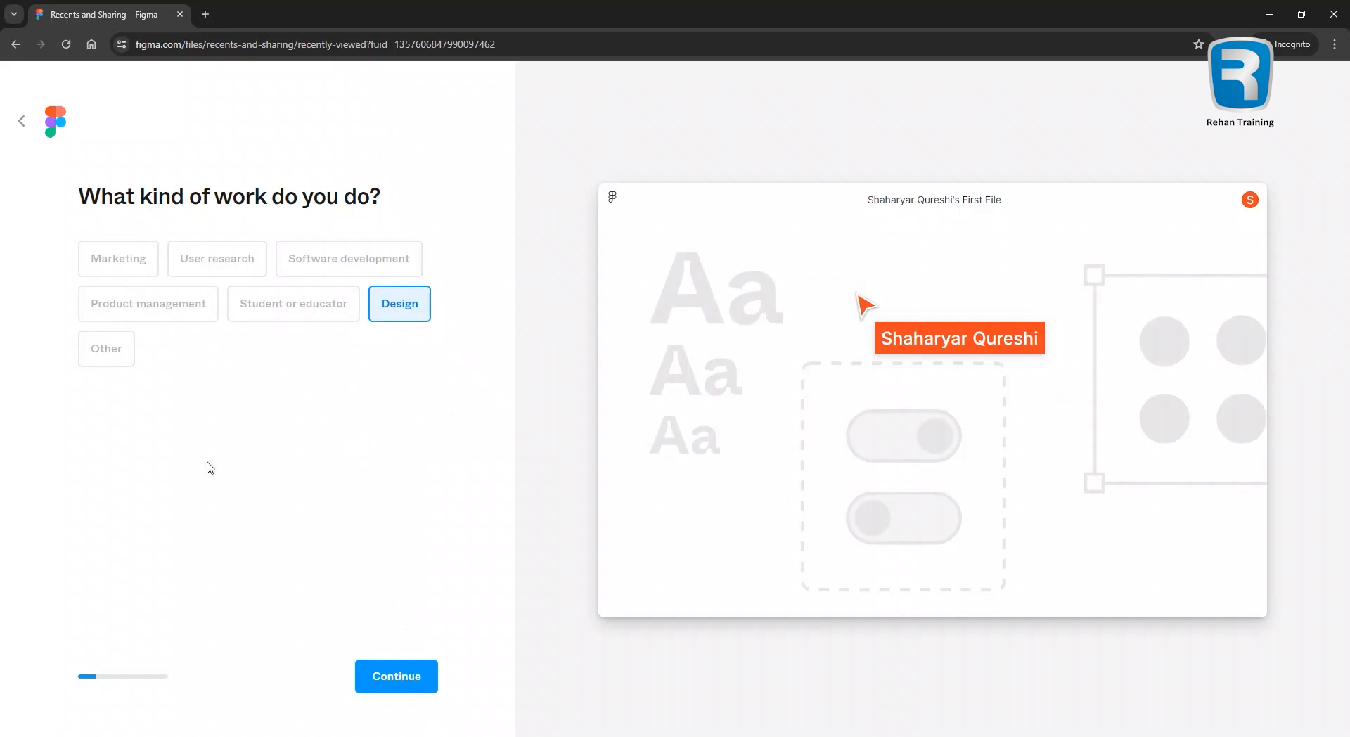
{"action": "left_click", "coordinate": [283, 314]}
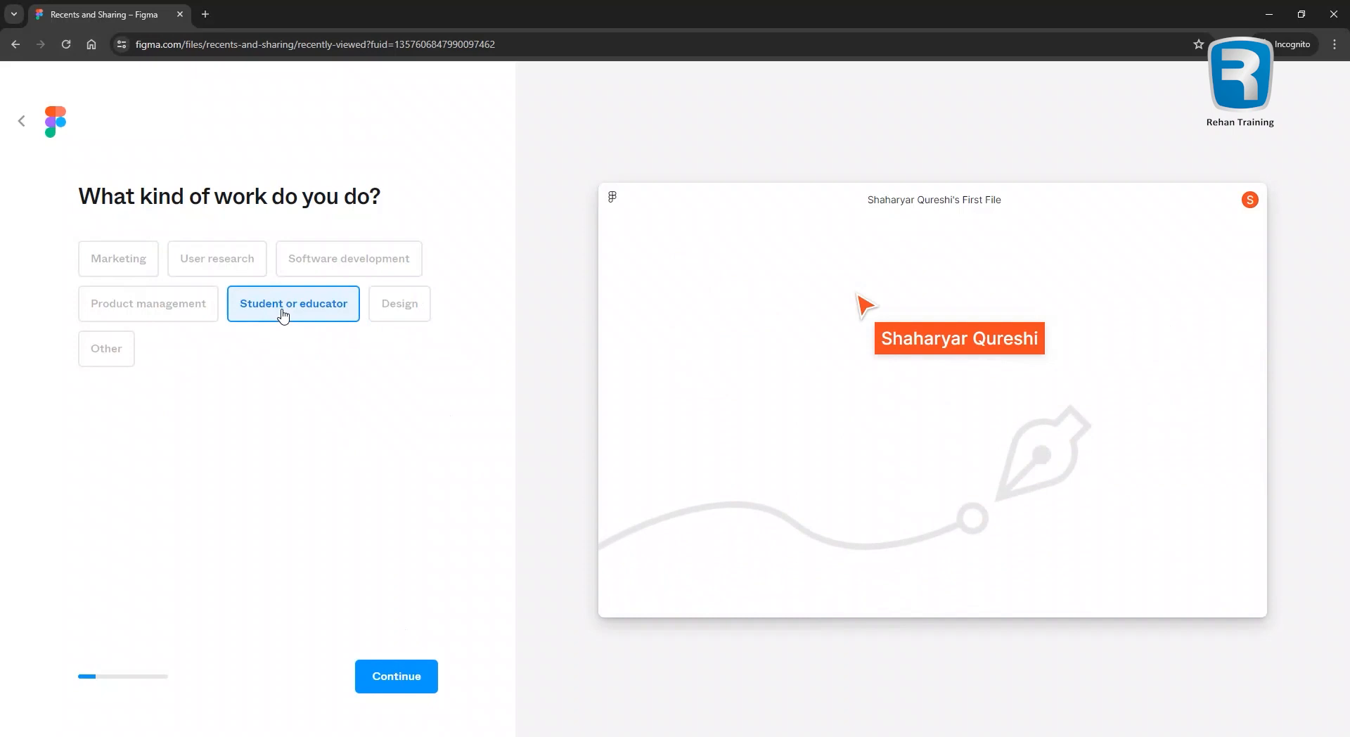
{"action": "left_click", "coordinate": [366, 265]}
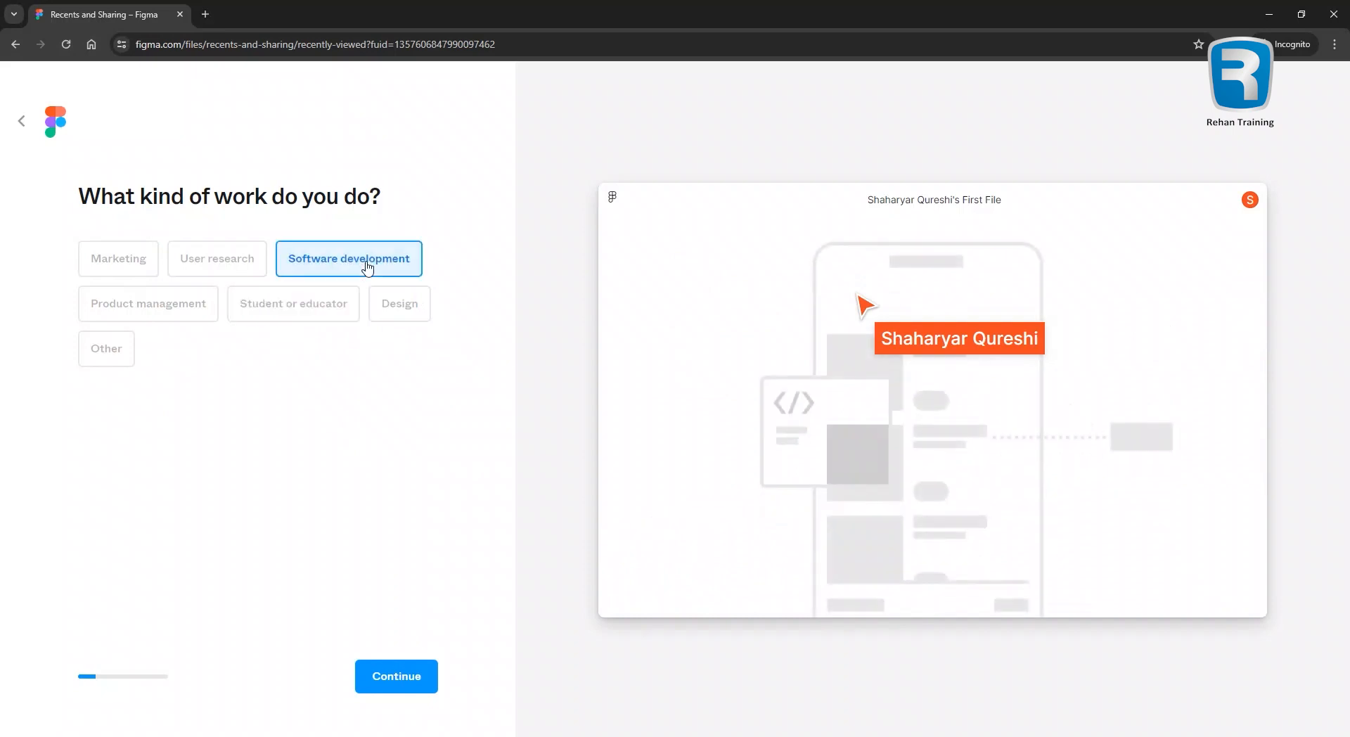
{"action": "left_click", "coordinate": [412, 315]}
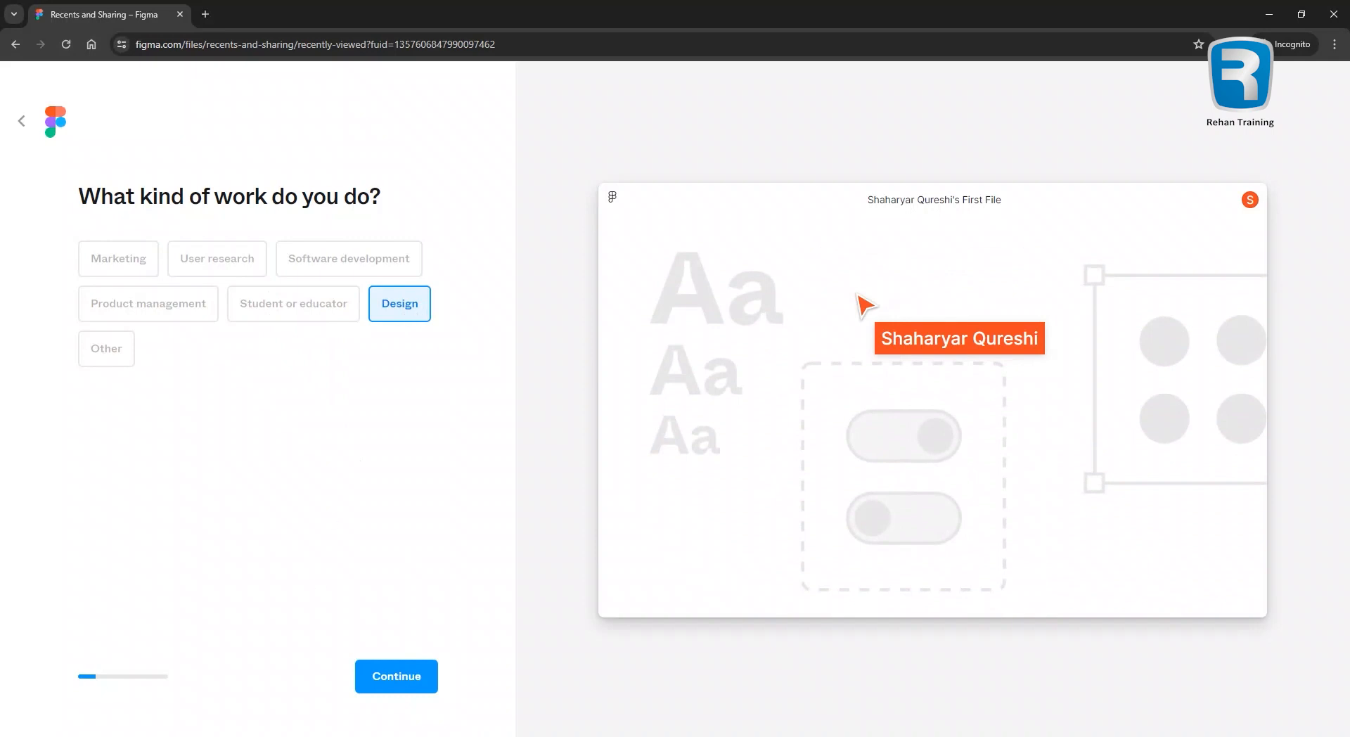
{"action": "left_click", "coordinate": [395, 677]}
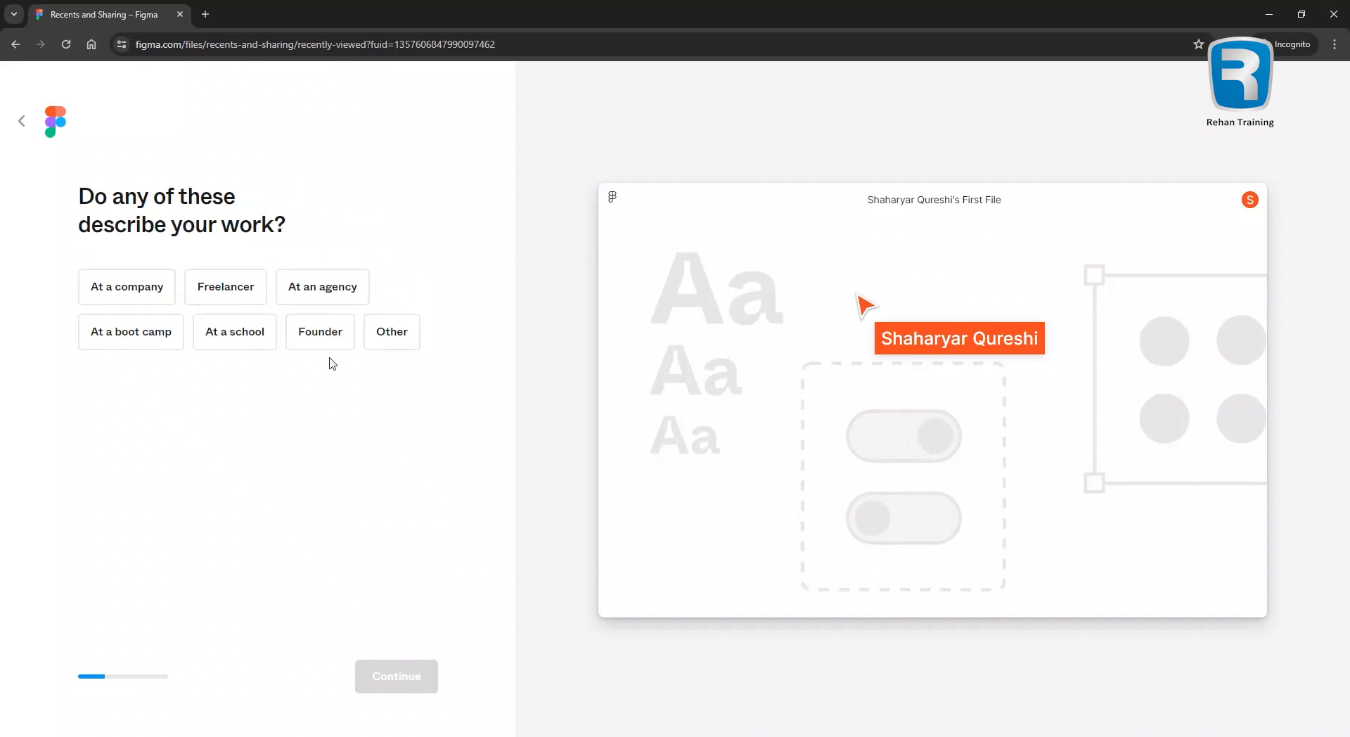
Describe the work as At a company and At a school.
{"action": "left_click", "coordinate": [155, 304]}
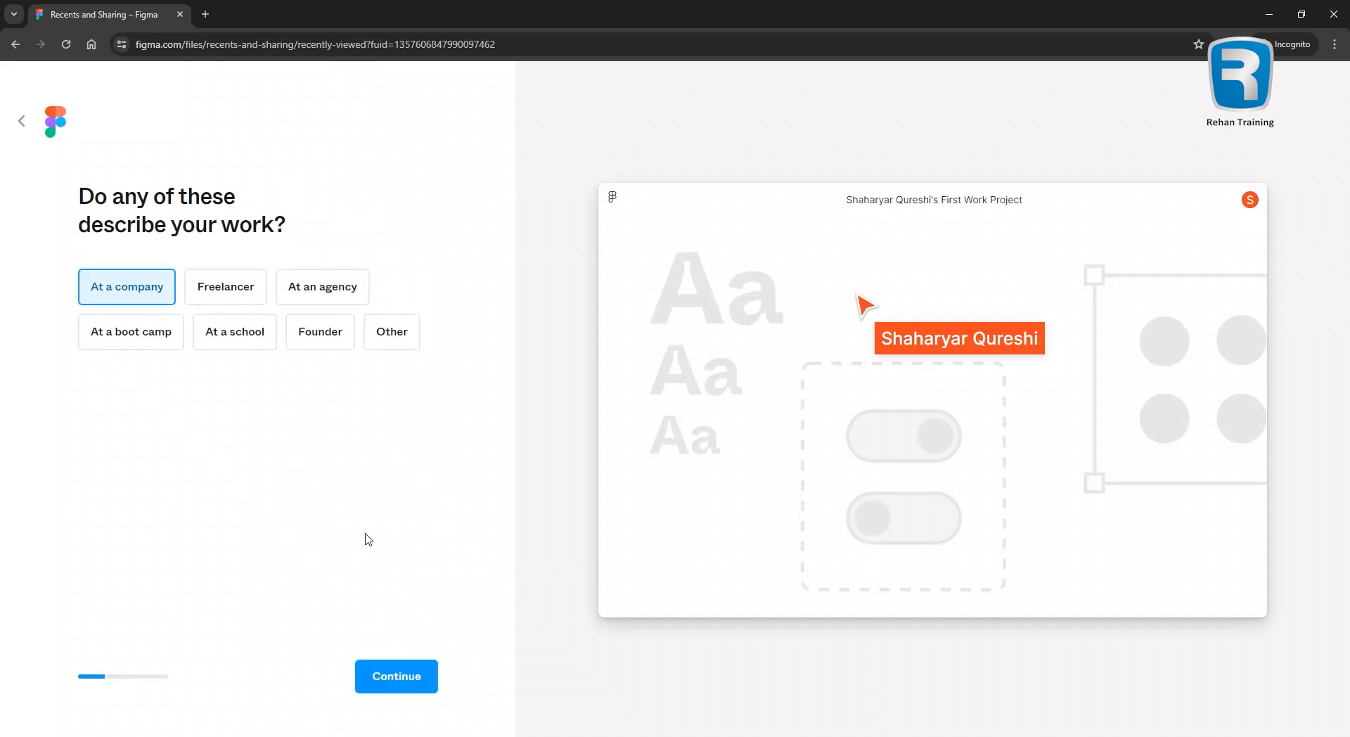
{"action": "left_click", "coordinate": [241, 342]}
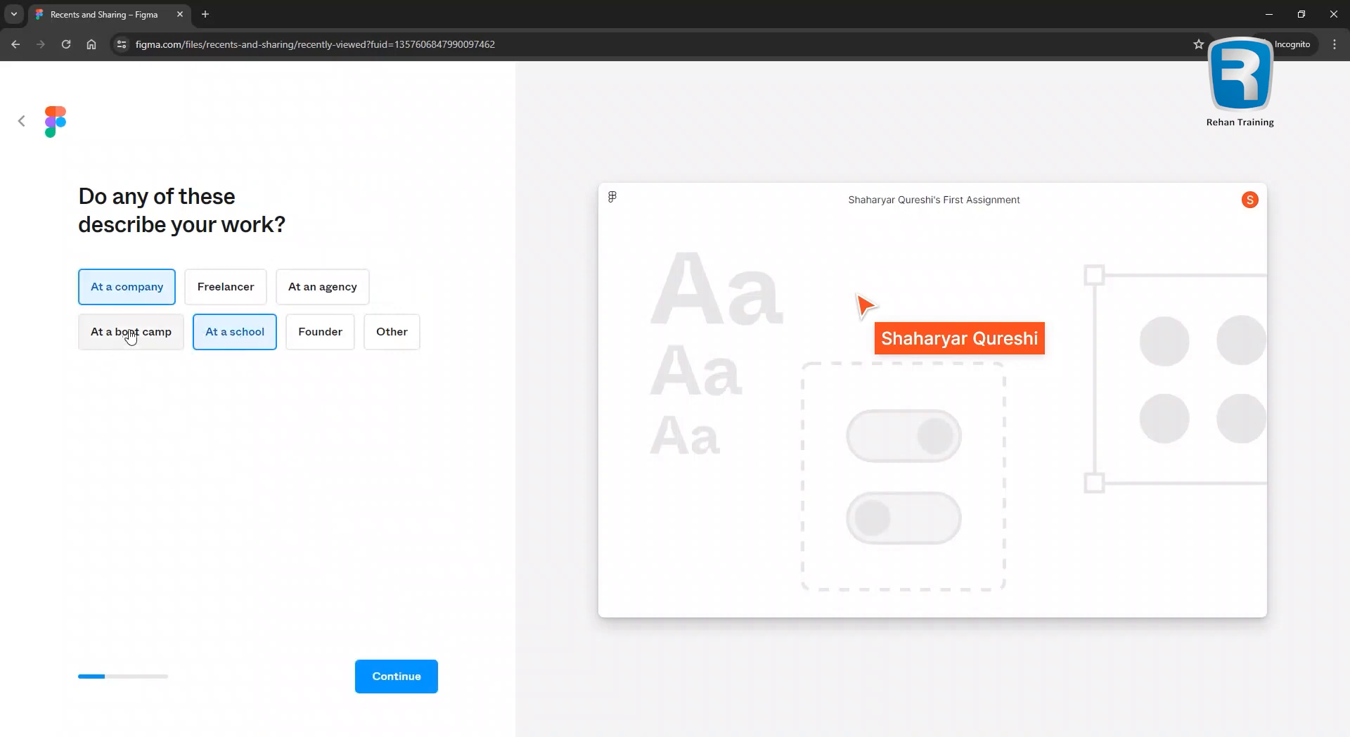
{"action": "left_click", "coordinate": [314, 346]}
{"action": "left_click", "coordinate": [313, 346]}
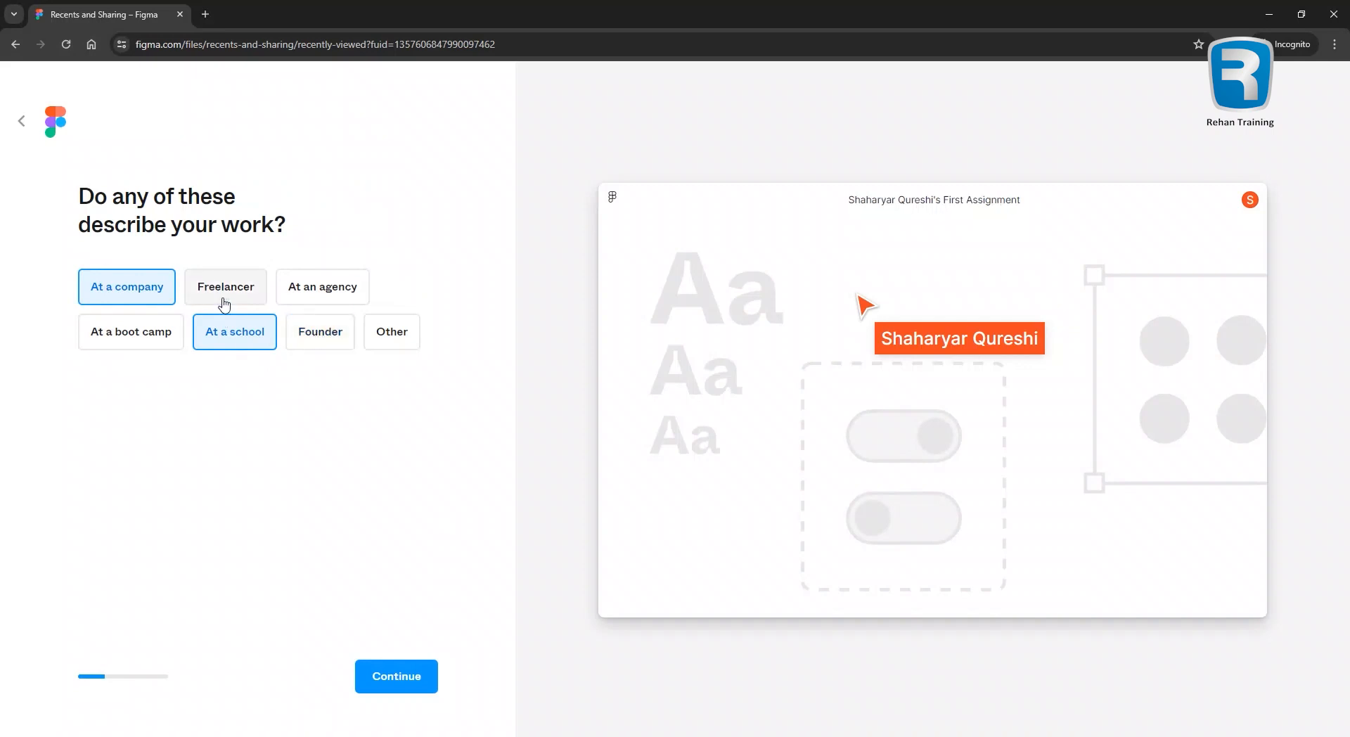
{"action": "left_click", "coordinate": [244, 293]}
{"action": "left_click", "coordinate": [244, 293]}
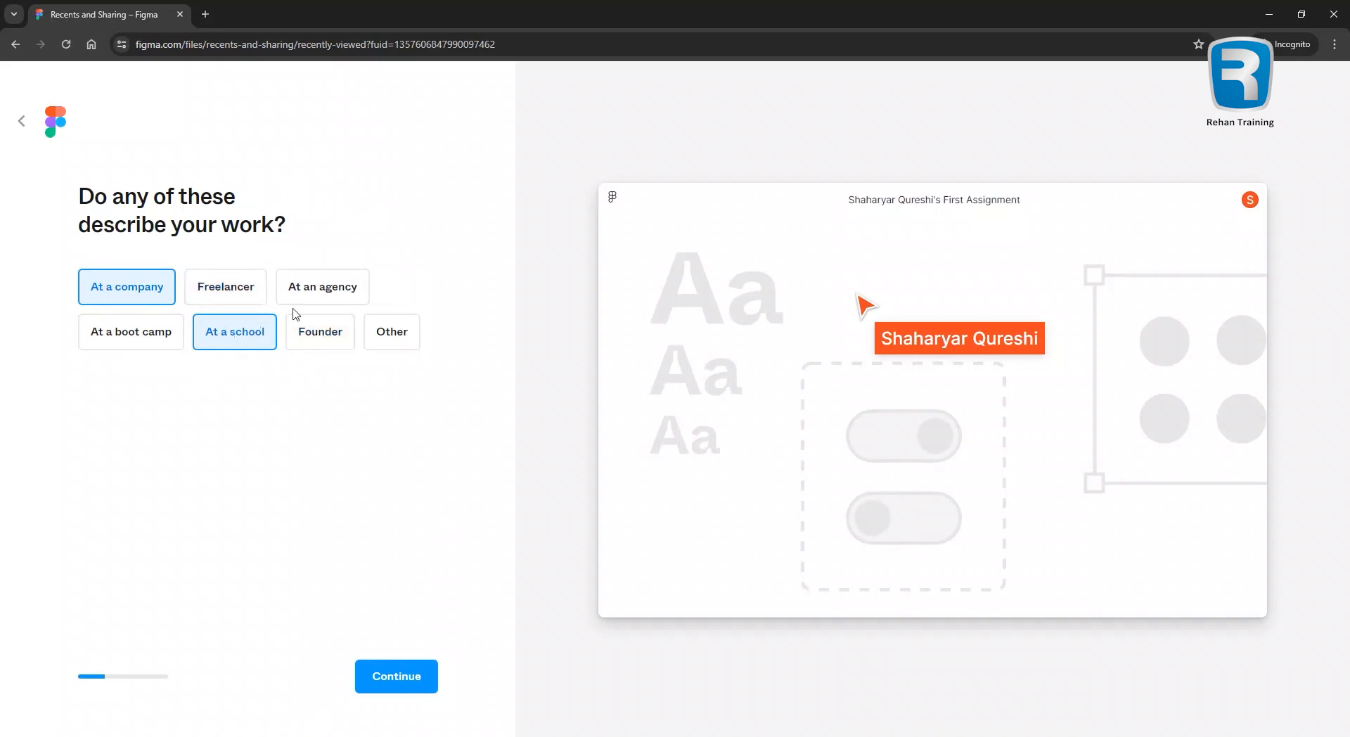
{"action": "left_click", "coordinate": [394, 676]}
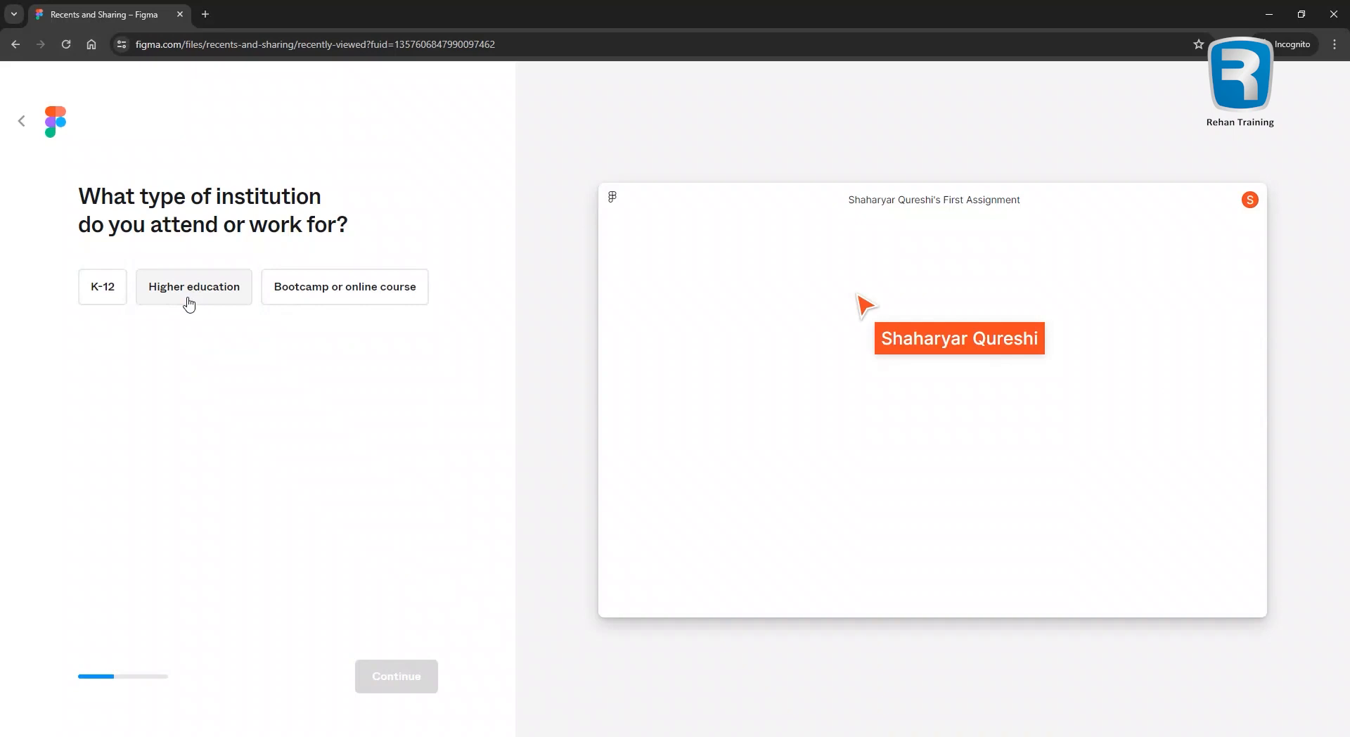
Choose Bootcamp or online course, collaborate with Students and educators, and skip inviting collaborators.
{"action": "left_click", "coordinate": [336, 294]}
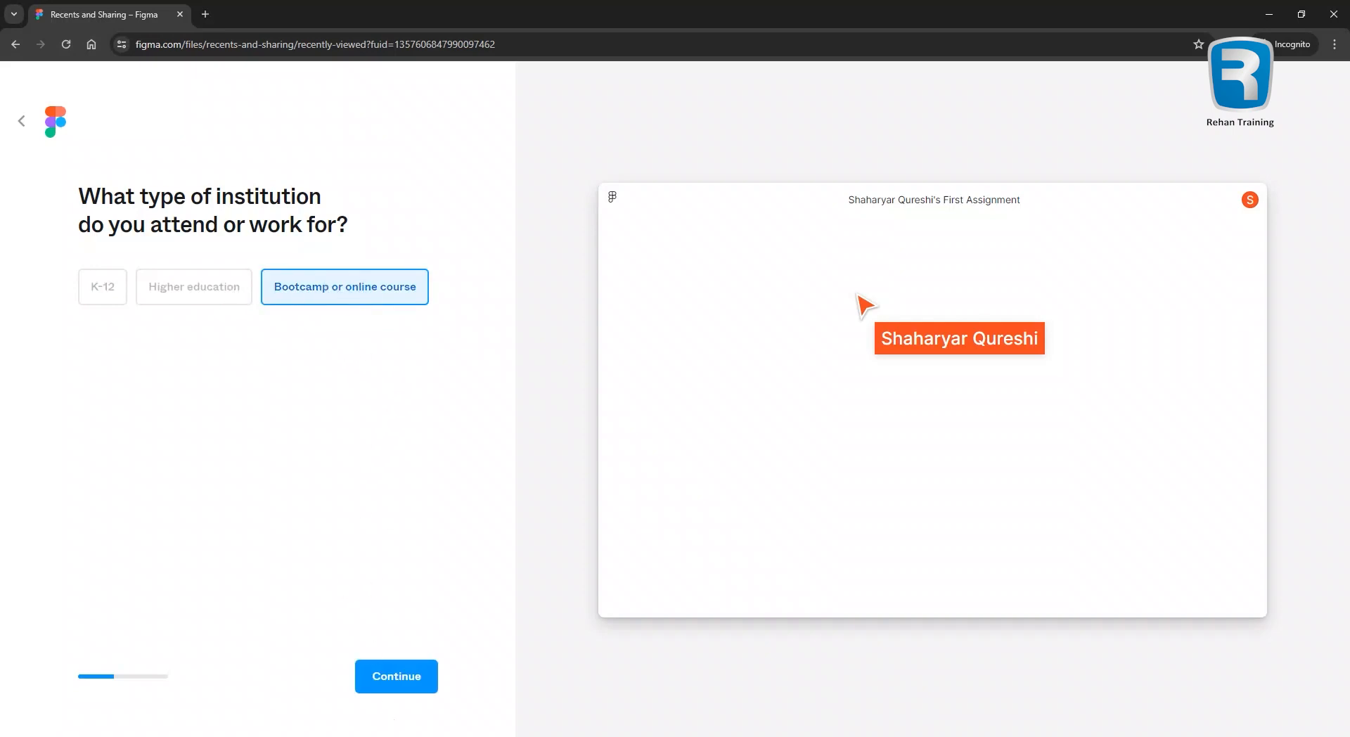
{"action": "left_click", "coordinate": [402, 676]}
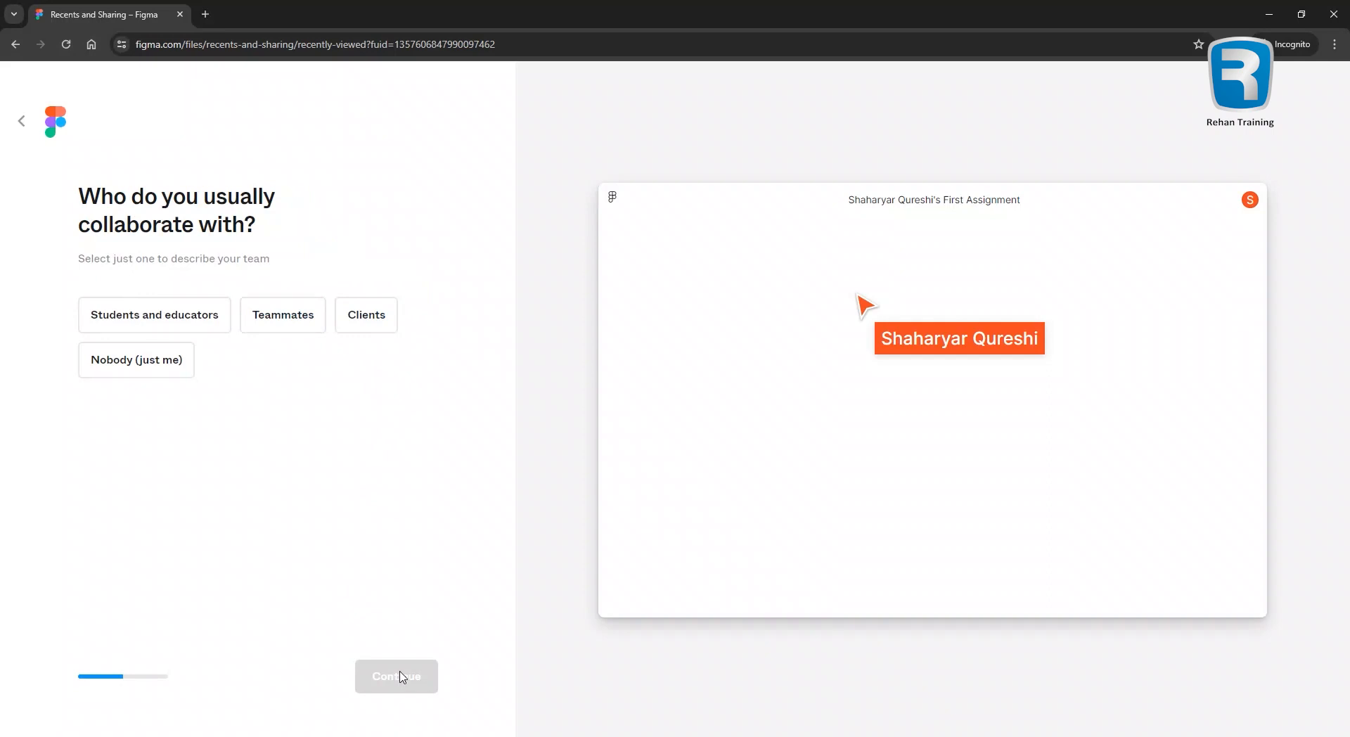
{"action": "left_click", "coordinate": [205, 314]}
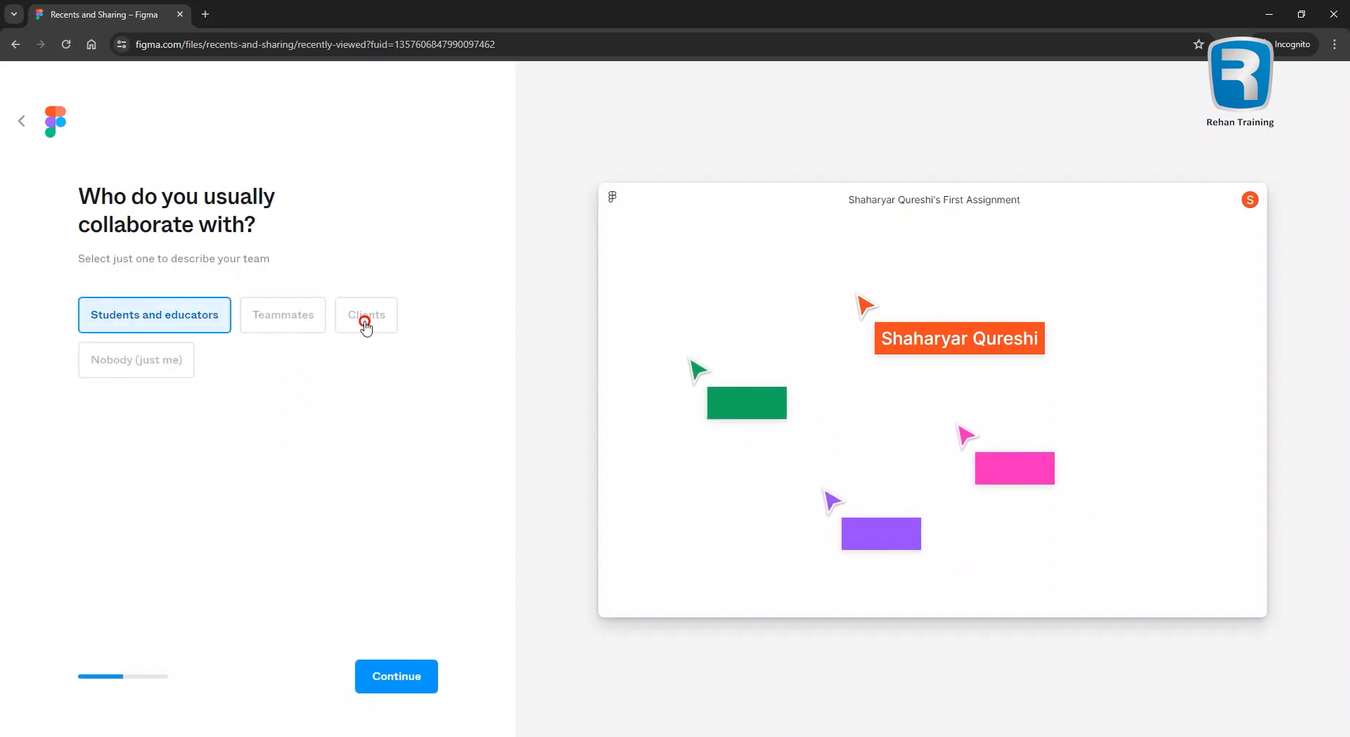
{"action": "left_click", "coordinate": [362, 322]}
{"action": "left_click", "coordinate": [214, 316]}
{"action": "left_click", "coordinate": [398, 678]}
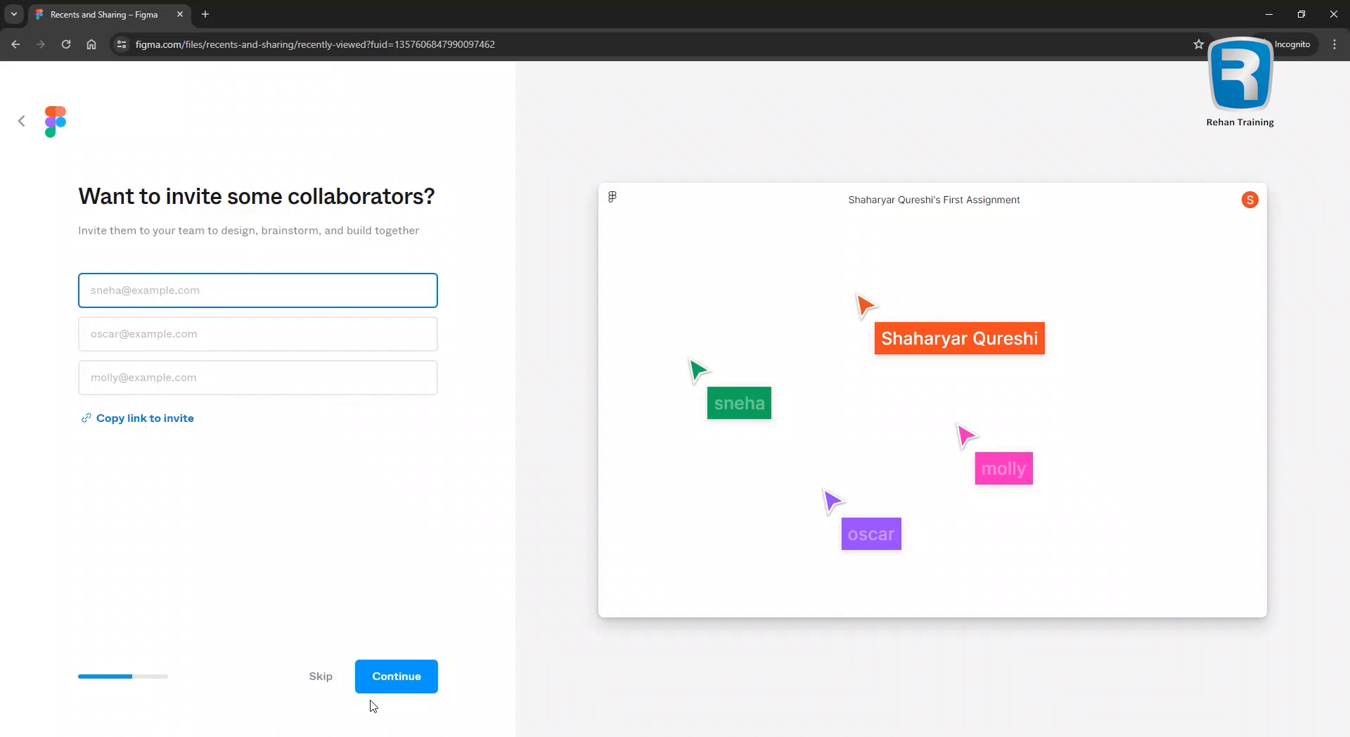
{"action": "left_click", "coordinate": [392, 679]}
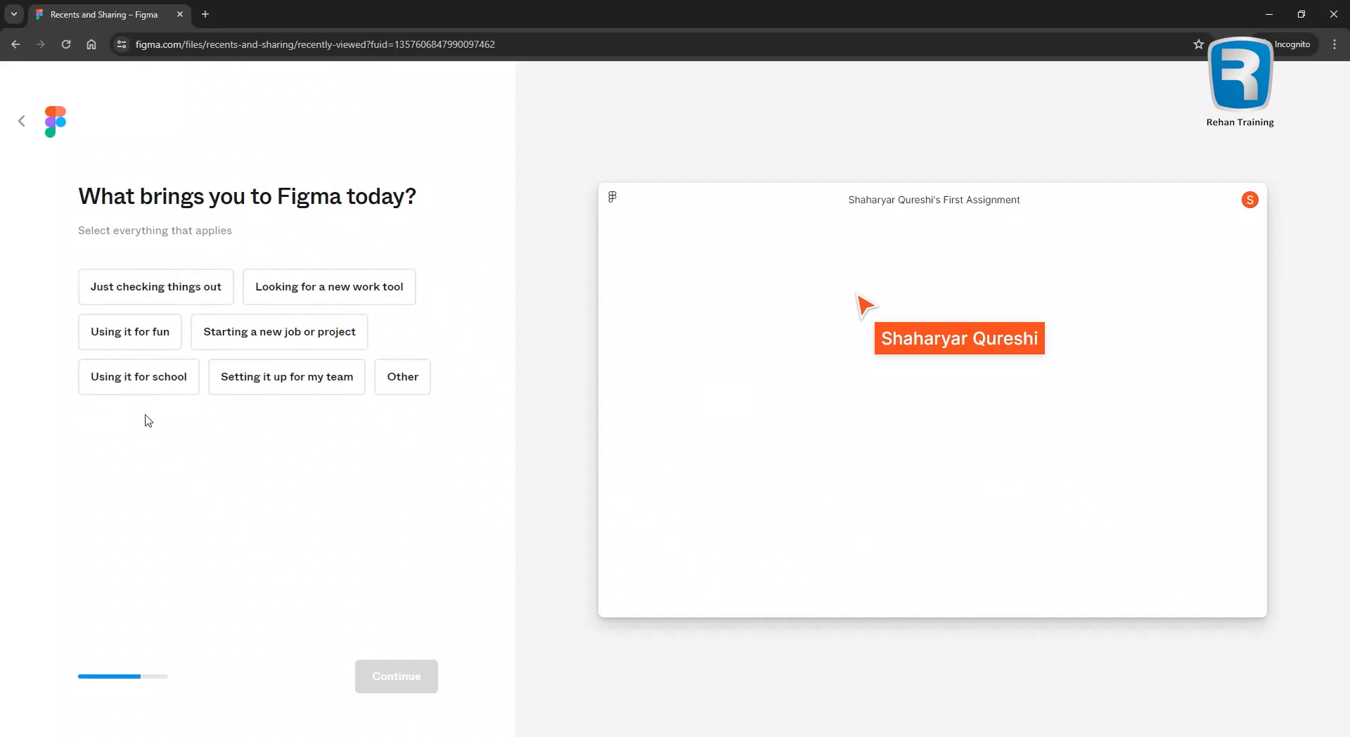
Mark Figma as for school, first time, pick the Starter plan and Design with Figma, and finish.
{"action": "left_click", "coordinate": [145, 380]}
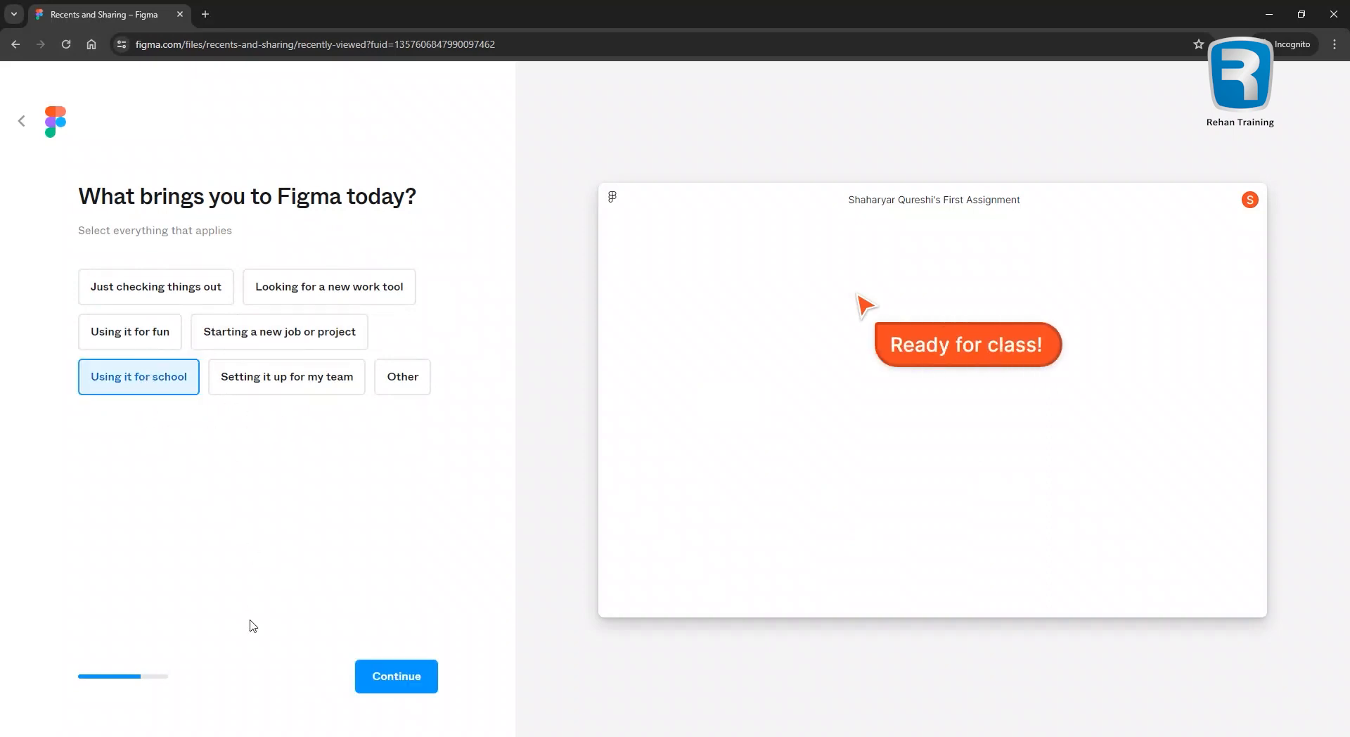
{"action": "left_click", "coordinate": [415, 685]}
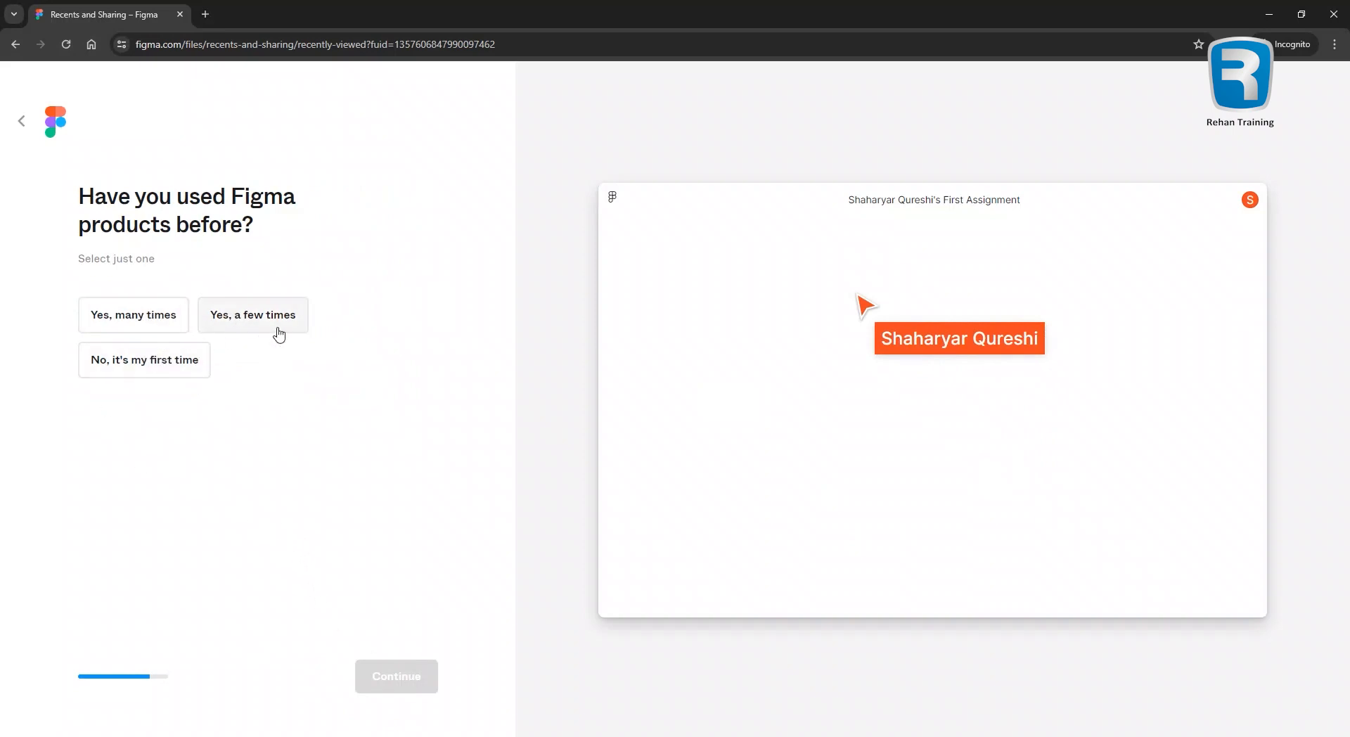
{"action": "left_click", "coordinate": [157, 364]}
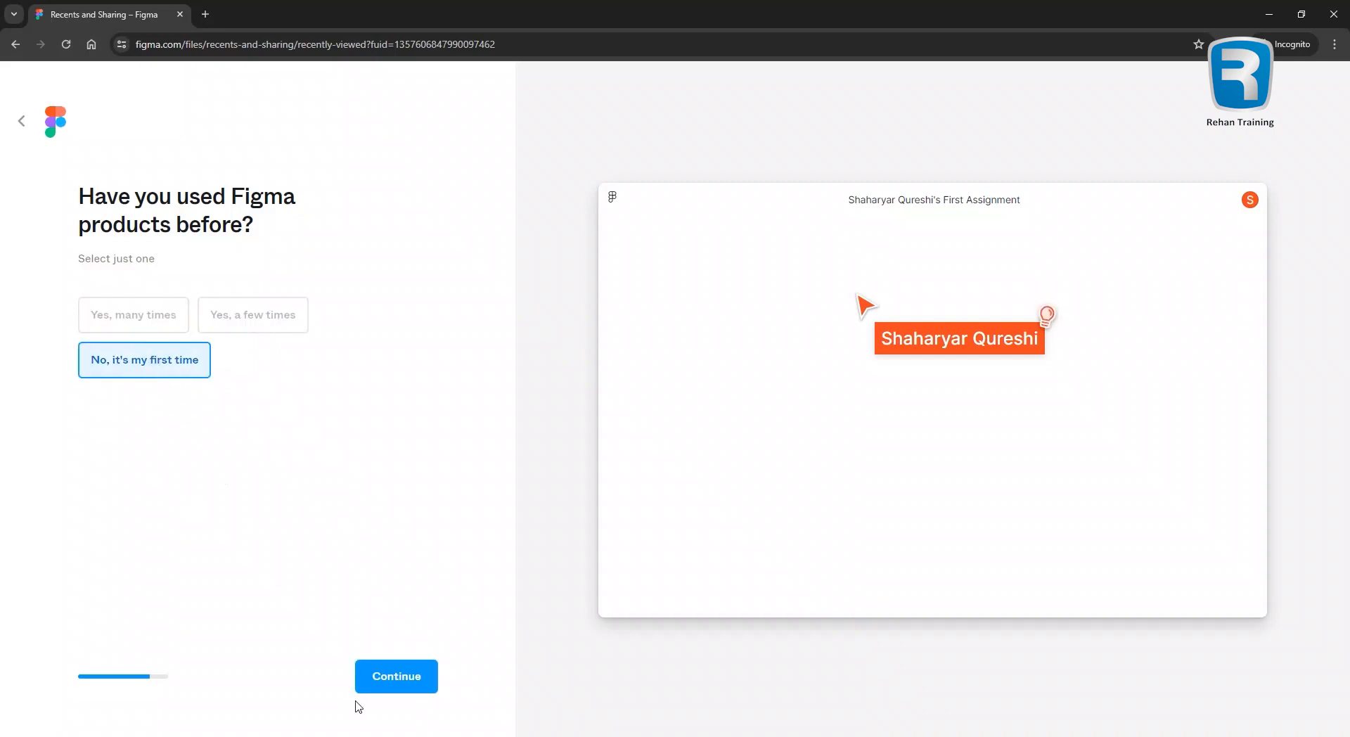
{"action": "left_click", "coordinate": [412, 684]}
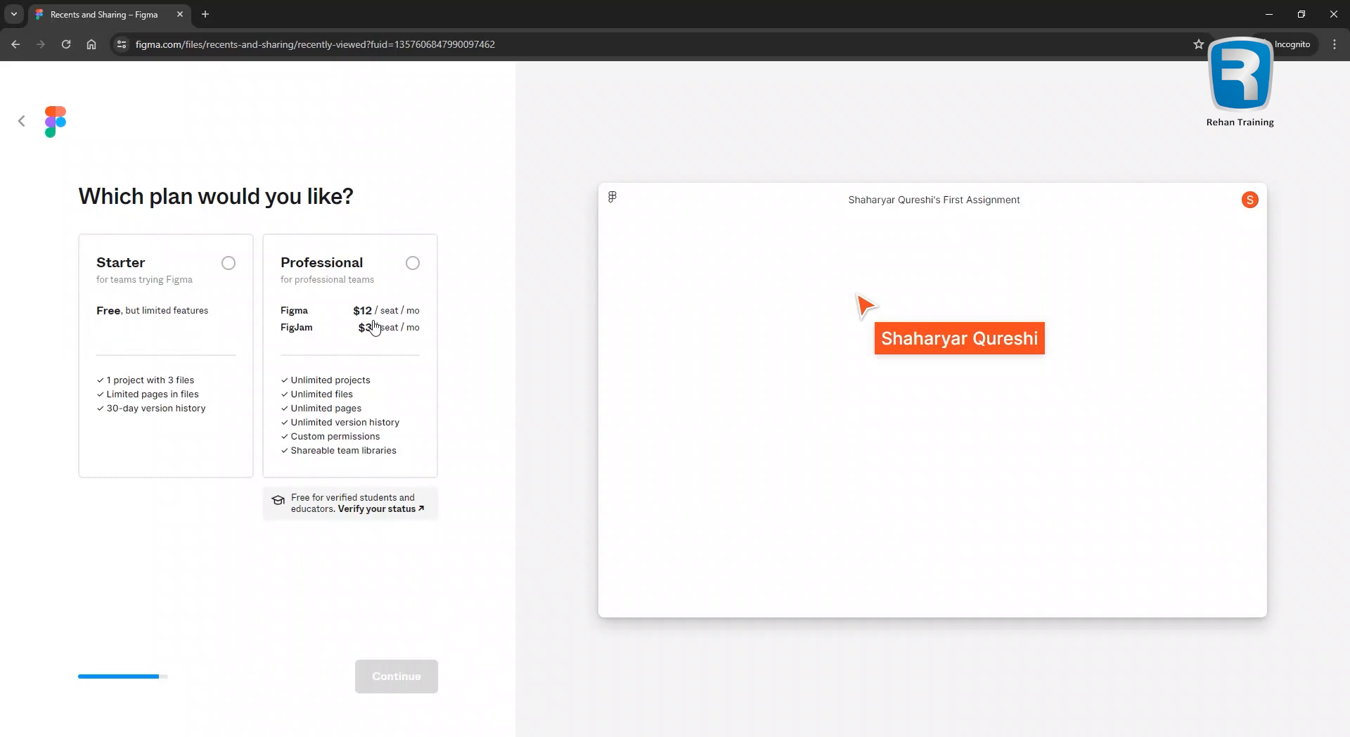
{"action": "left_click", "coordinate": [228, 264]}
{"action": "left_click", "coordinate": [398, 684]}
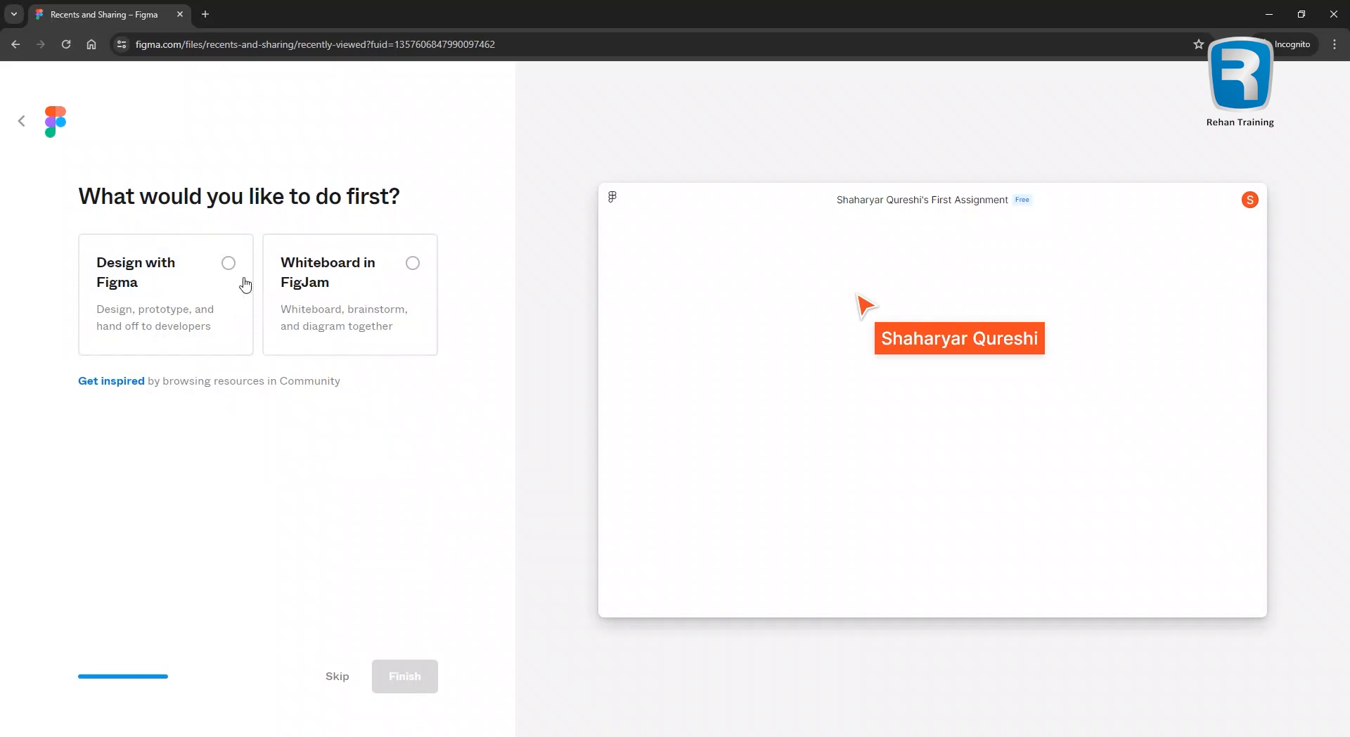
{"action": "left_click", "coordinate": [226, 266]}
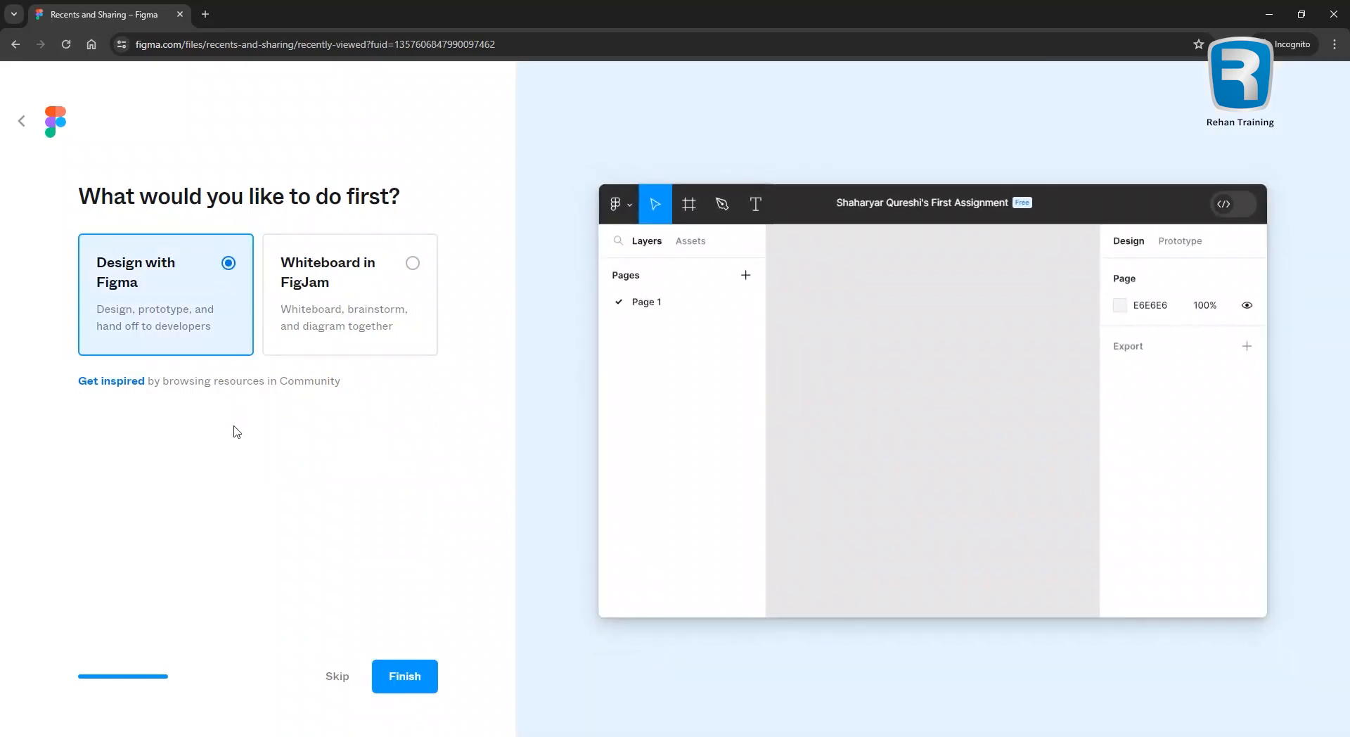
{"action": "left_click", "coordinate": [398, 674]}
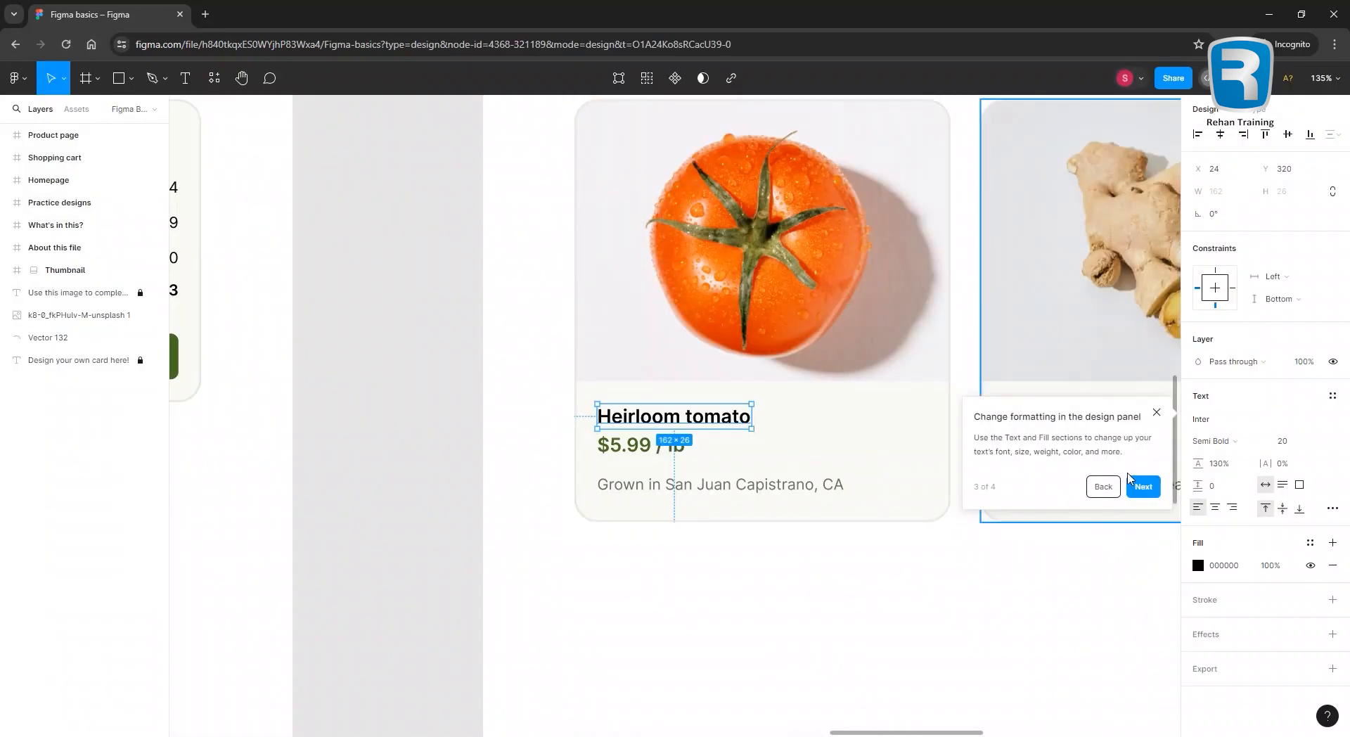
Complete the last tour steps and start a new file from the 'You're all set!' card.
{"action": "left_click", "coordinate": [1140, 486]}
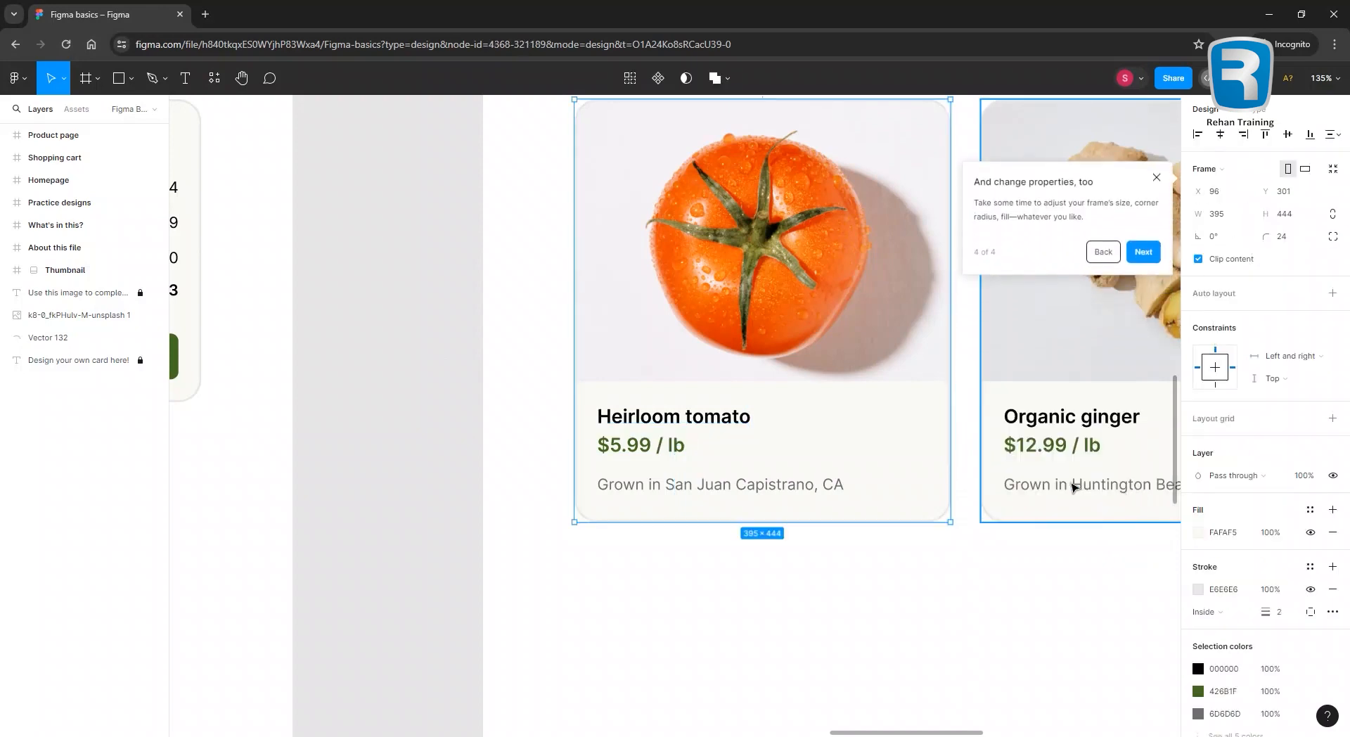
{"action": "left_click", "coordinate": [1140, 249]}
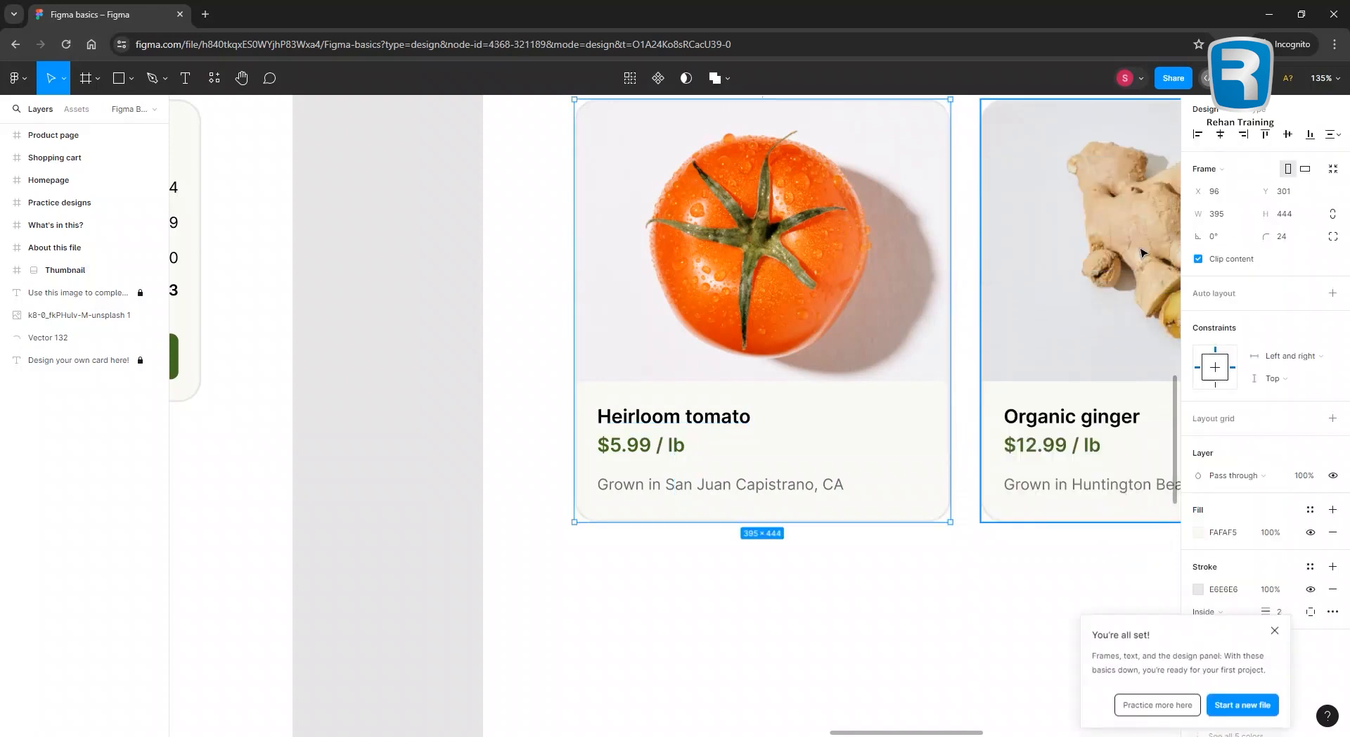
{"action": "left_click", "coordinate": [1250, 700]}
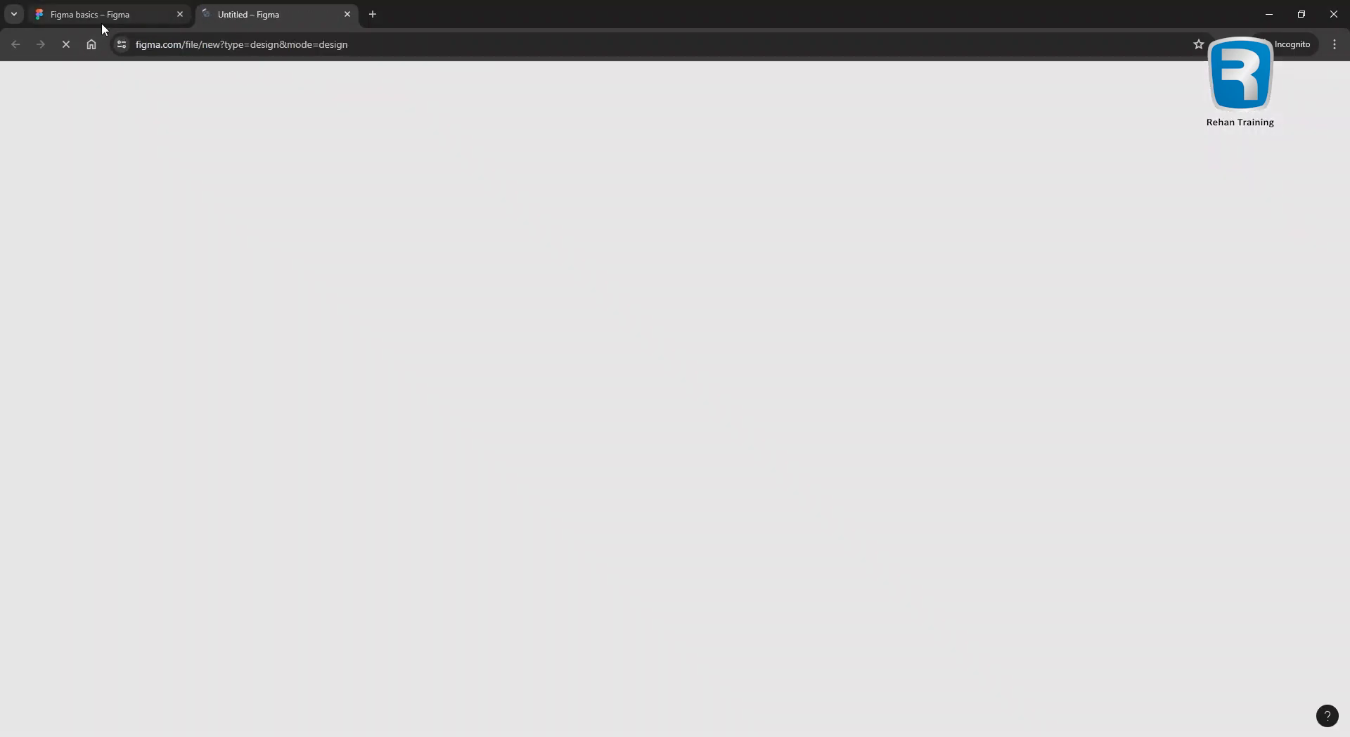
Bring up the Frame tool's frame, section and slice choices in the toolbar of the Untitled file.
{"action": "mouse_move", "coordinate": [101, 24]}
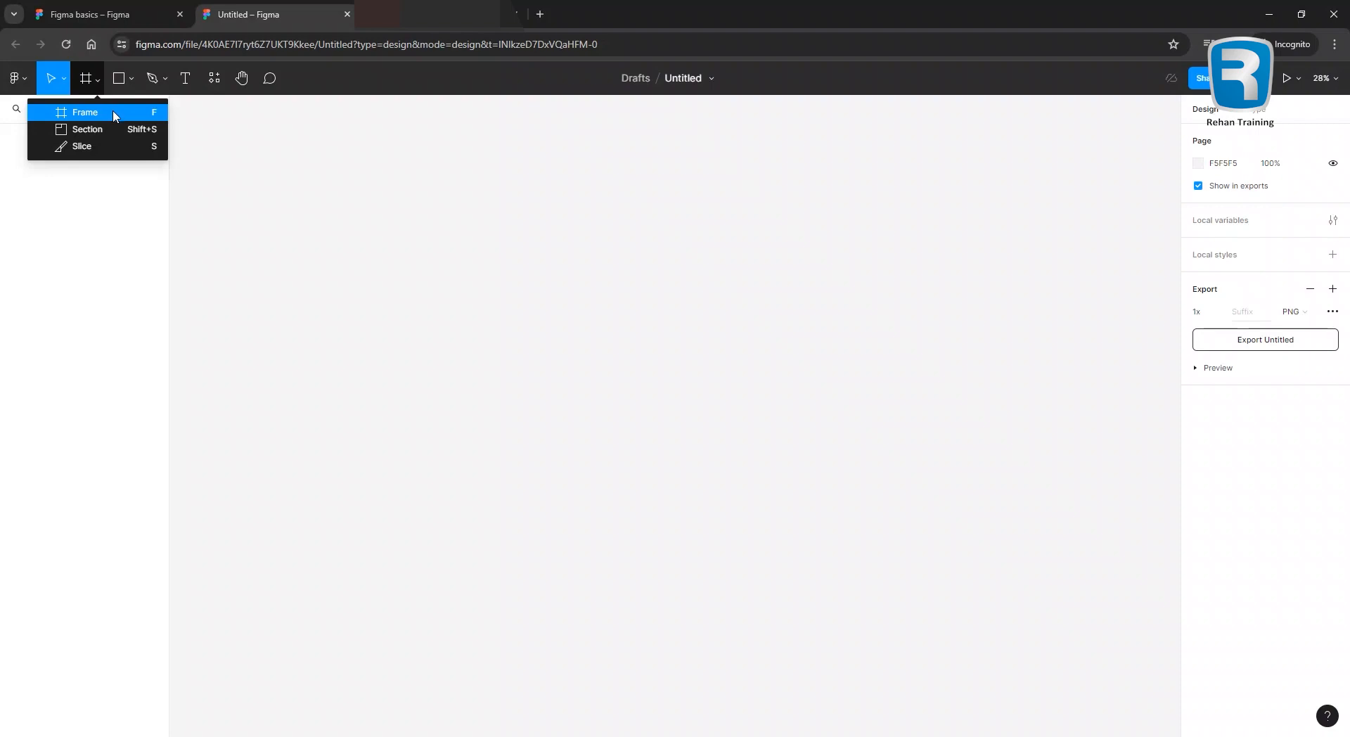
With the Frame tool, browse the preset categories and add a 375×667 iPhone 8 frame from Phone.
{"action": "left_click", "coordinate": [100, 119]}
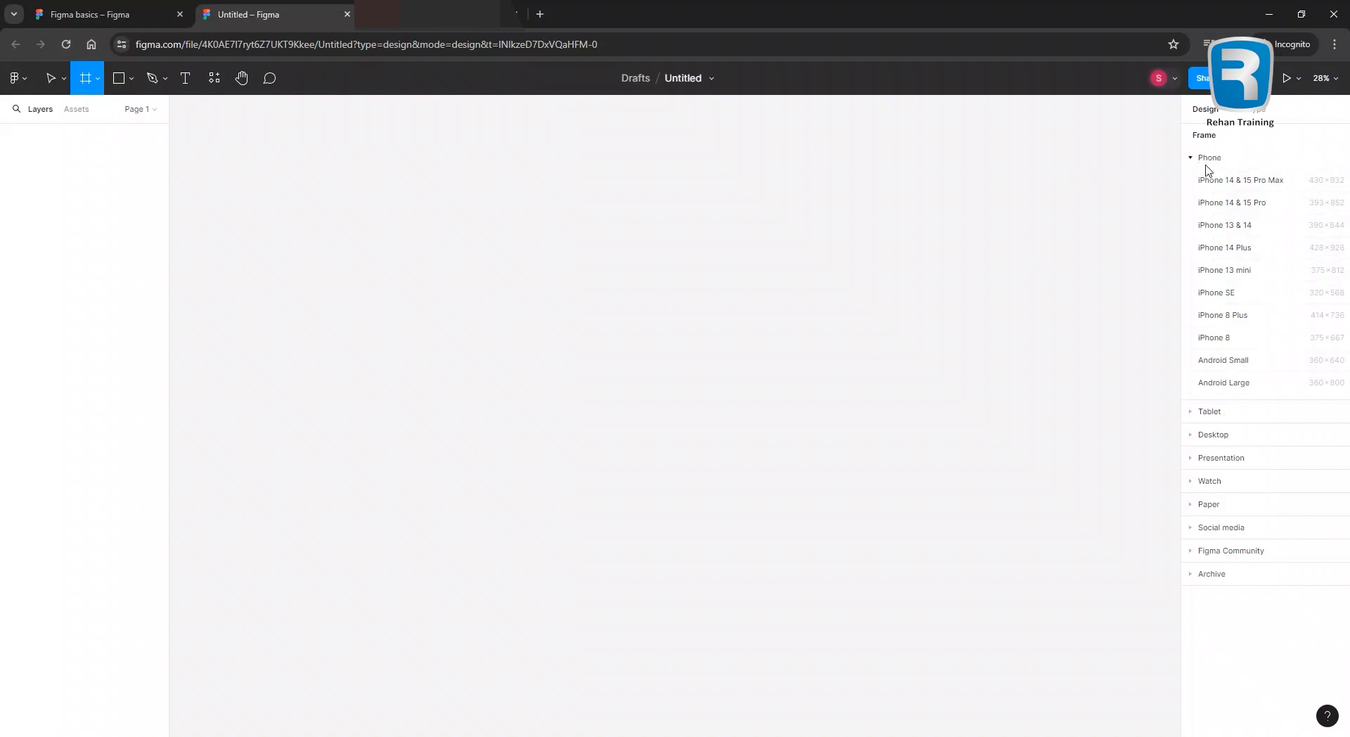
{"action": "left_click", "coordinate": [1189, 414]}
{"action": "left_click", "coordinate": [1191, 181]}
{"action": "left_click", "coordinate": [1191, 208]}
{"action": "left_click", "coordinate": [1191, 207]}
{"action": "left_click", "coordinate": [1190, 227]}
{"action": "left_click", "coordinate": [1189, 228]}
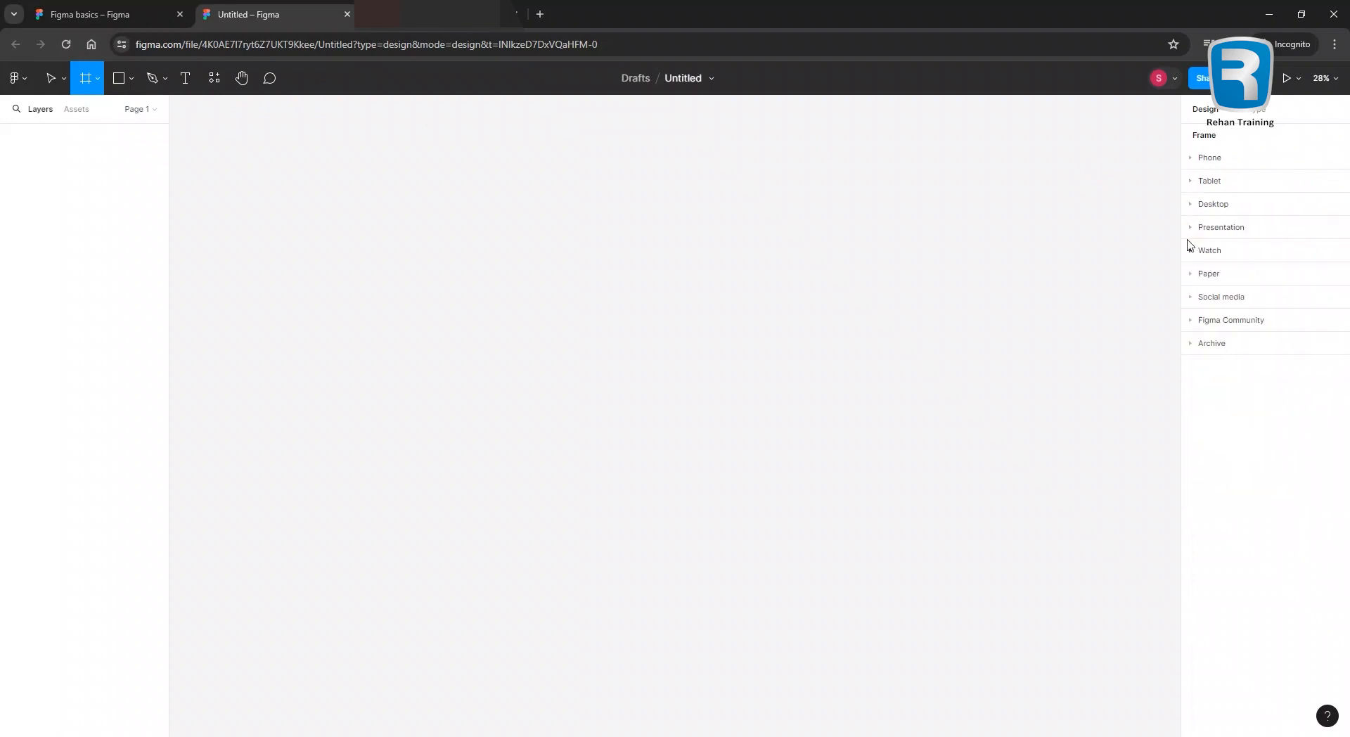
{"action": "left_click", "coordinate": [1192, 252]}
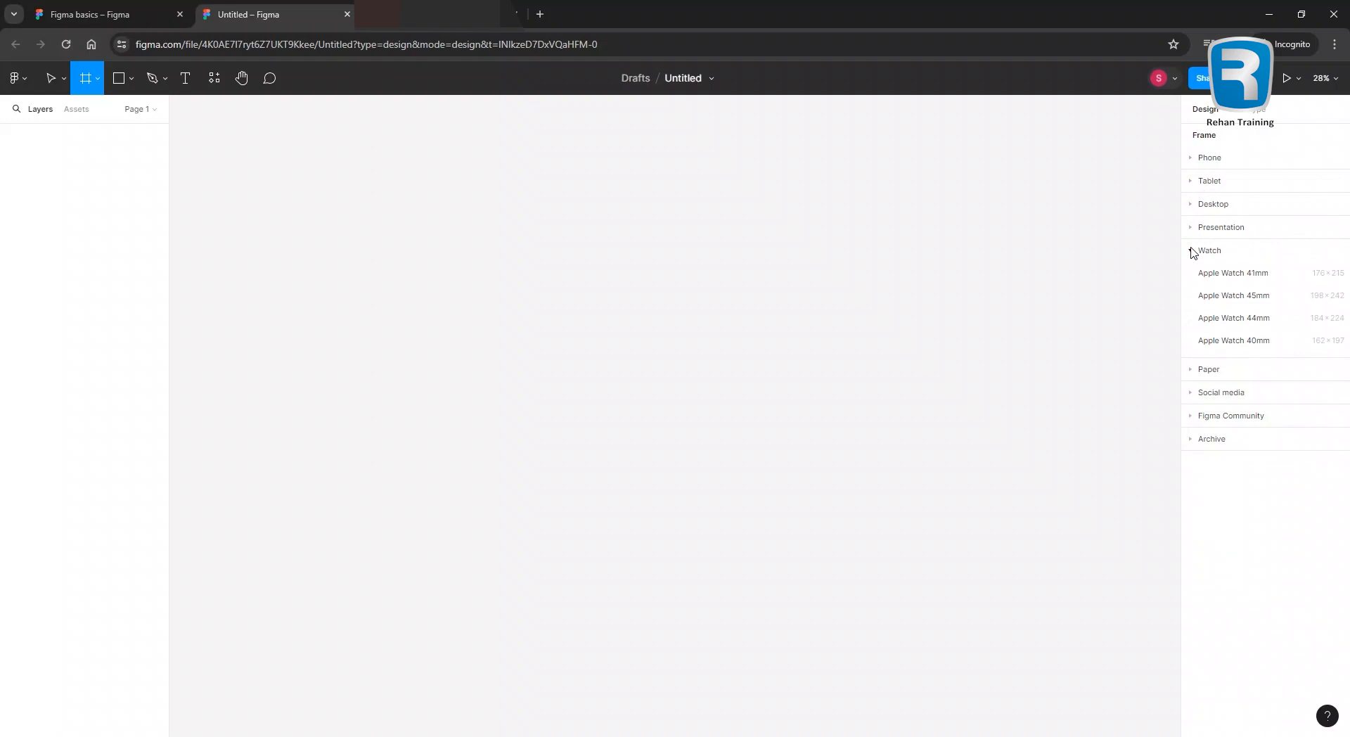
{"action": "left_click", "coordinate": [1192, 251]}
{"action": "left_click", "coordinate": [1190, 274]}
{"action": "left_click", "coordinate": [1190, 274]}
{"action": "left_click", "coordinate": [1193, 297]}
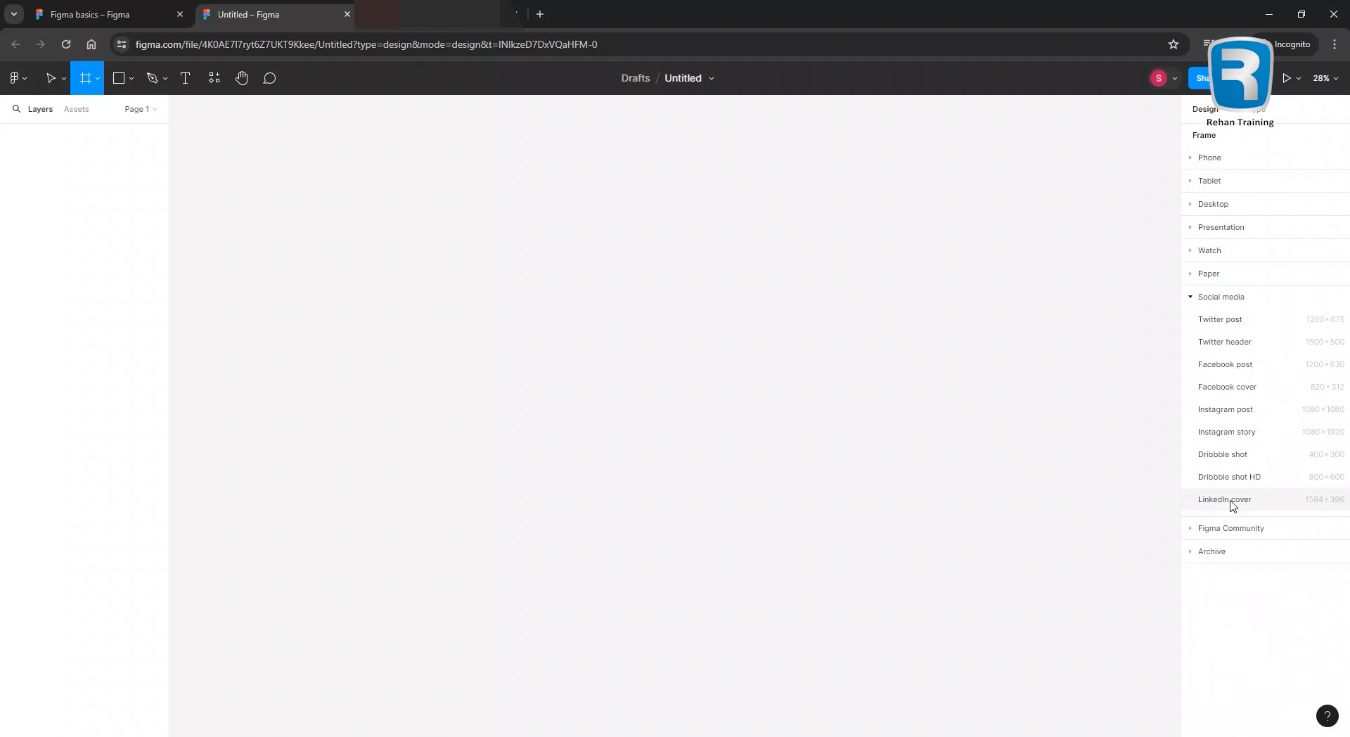
{"action": "left_click", "coordinate": [1192, 298]}
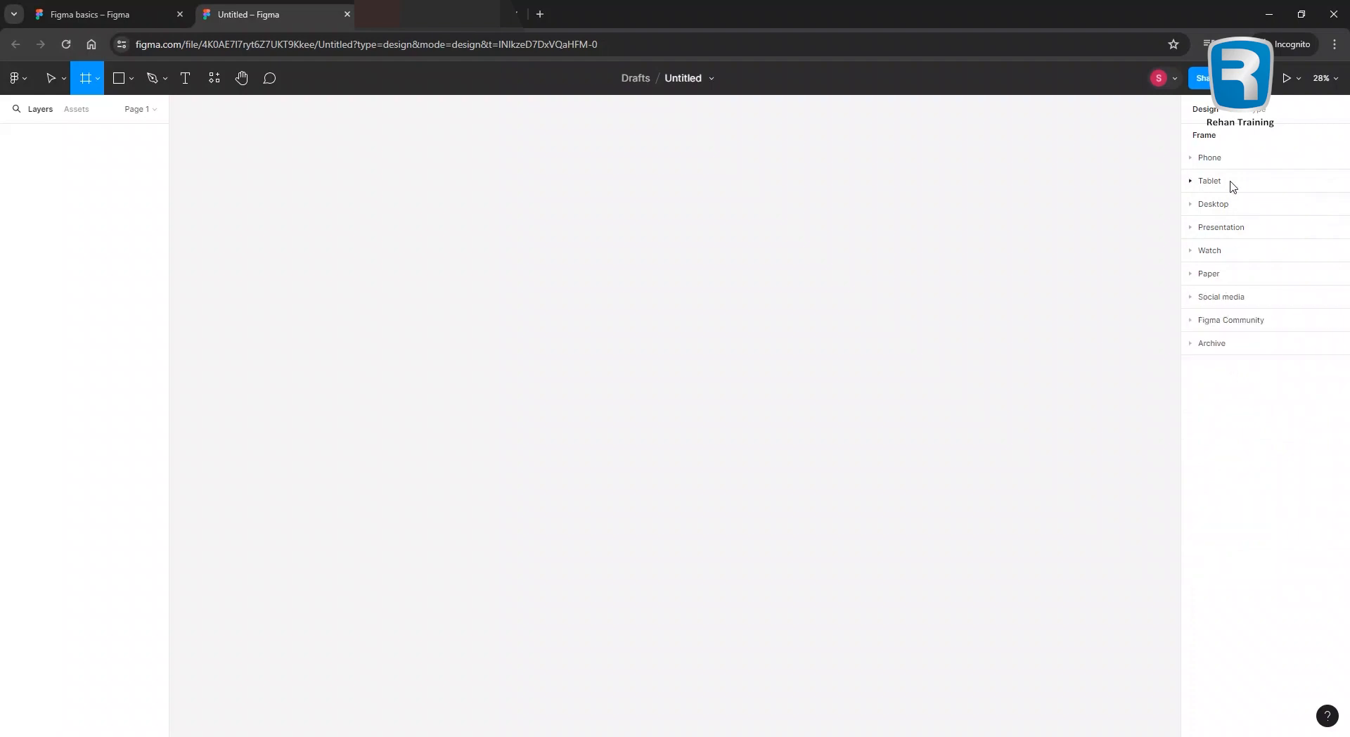
{"action": "left_click", "coordinate": [1201, 159]}
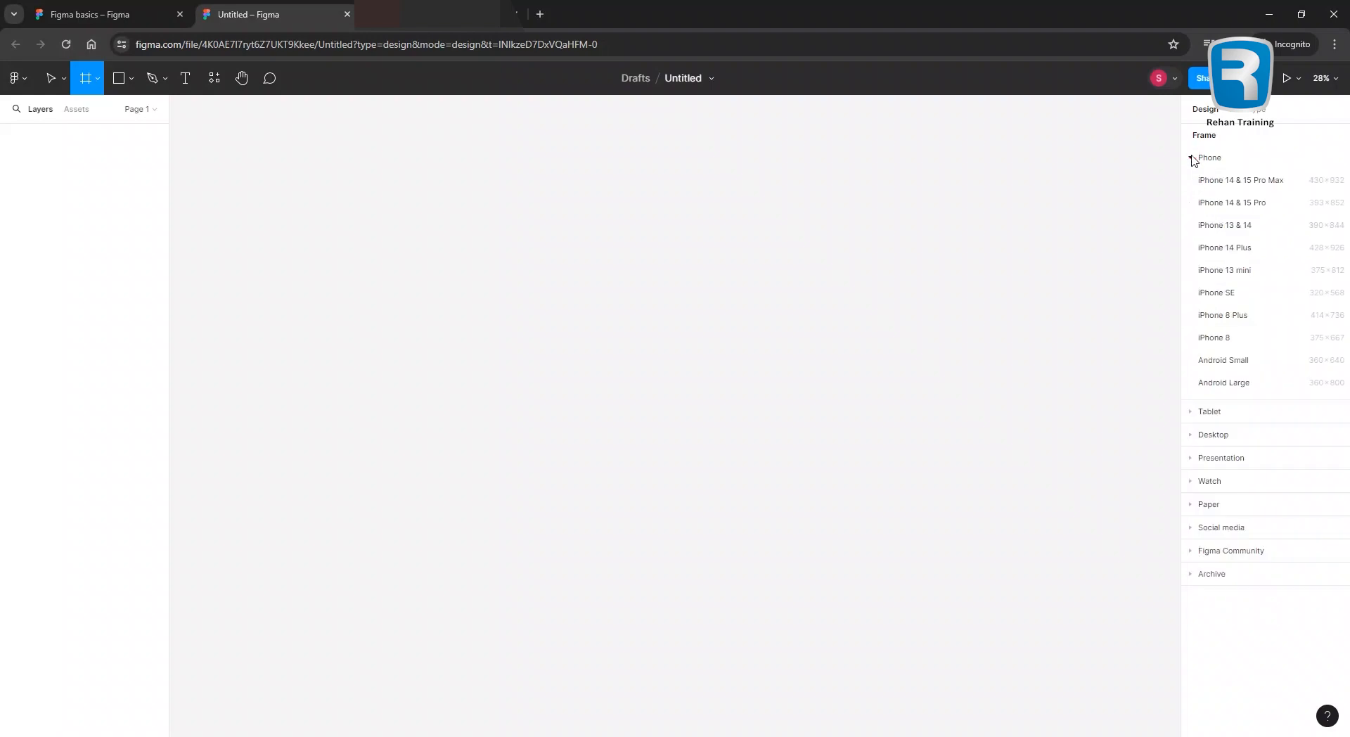
{"action": "left_click", "coordinate": [1225, 339]}
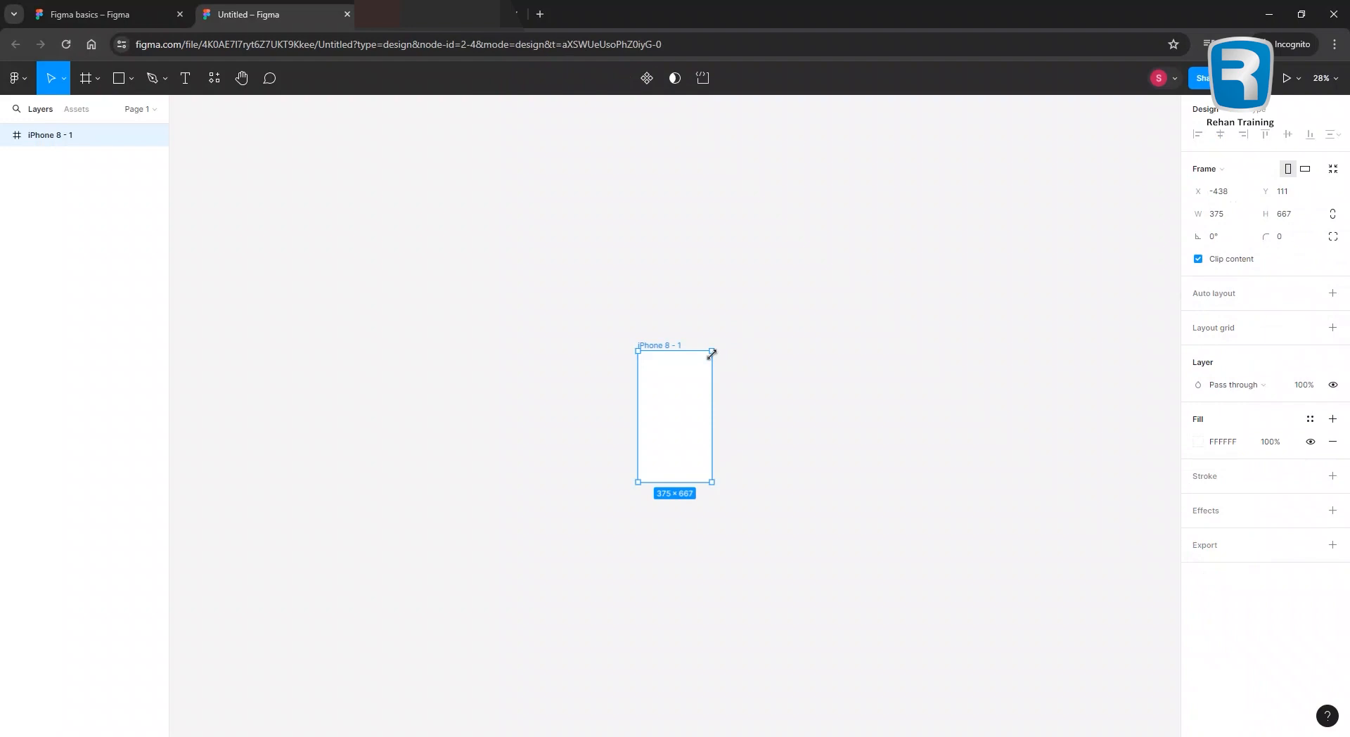
{"action": "scroll", "coordinate": [732, 421], "scroll_direction": "up", "scroll_amount": 5}
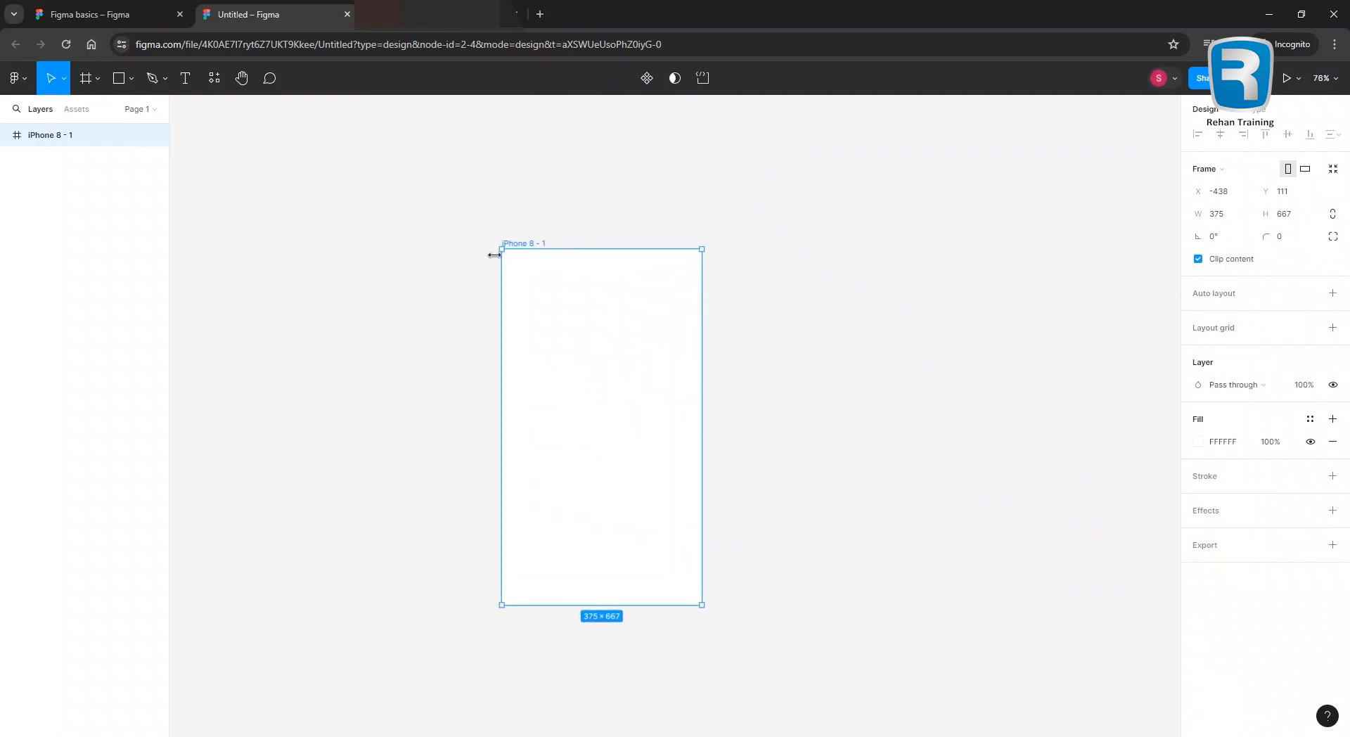
{"action": "left_click", "coordinate": [771, 303]}
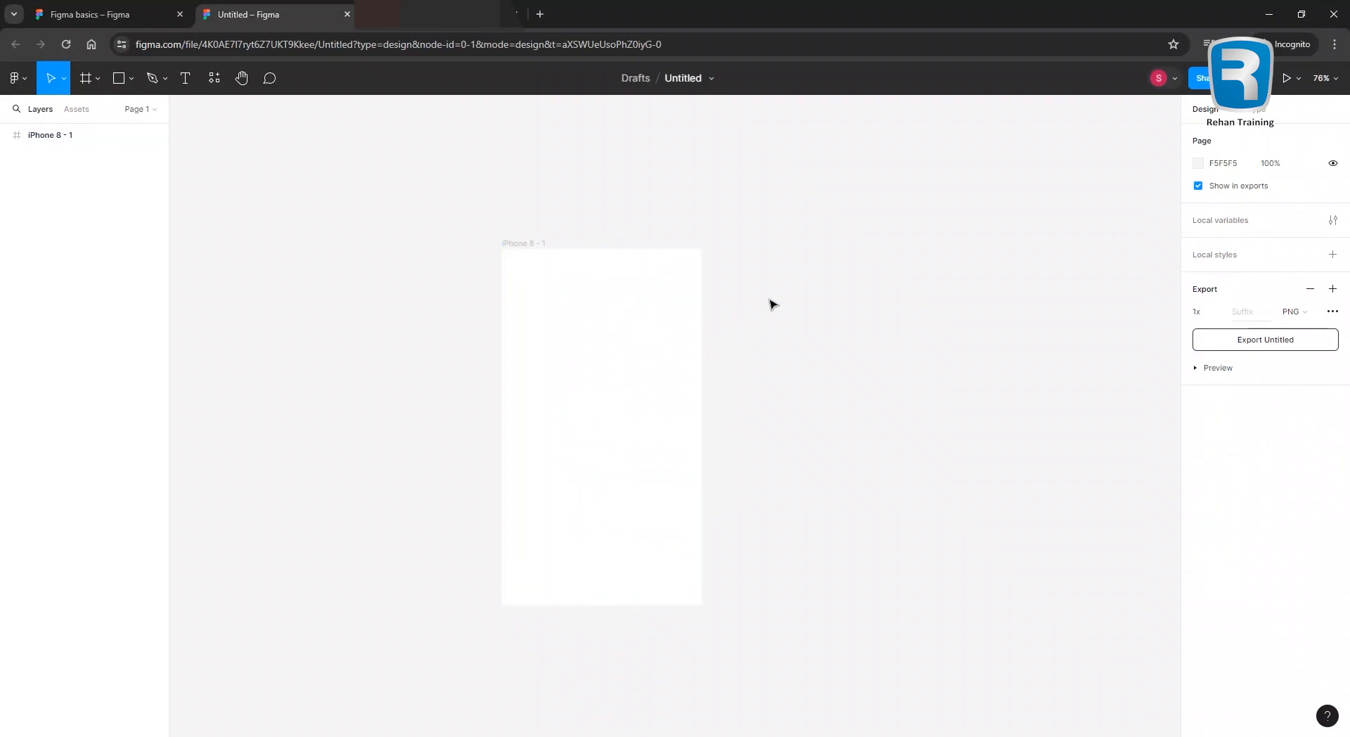
{"action": "left_click", "coordinate": [592, 344]}
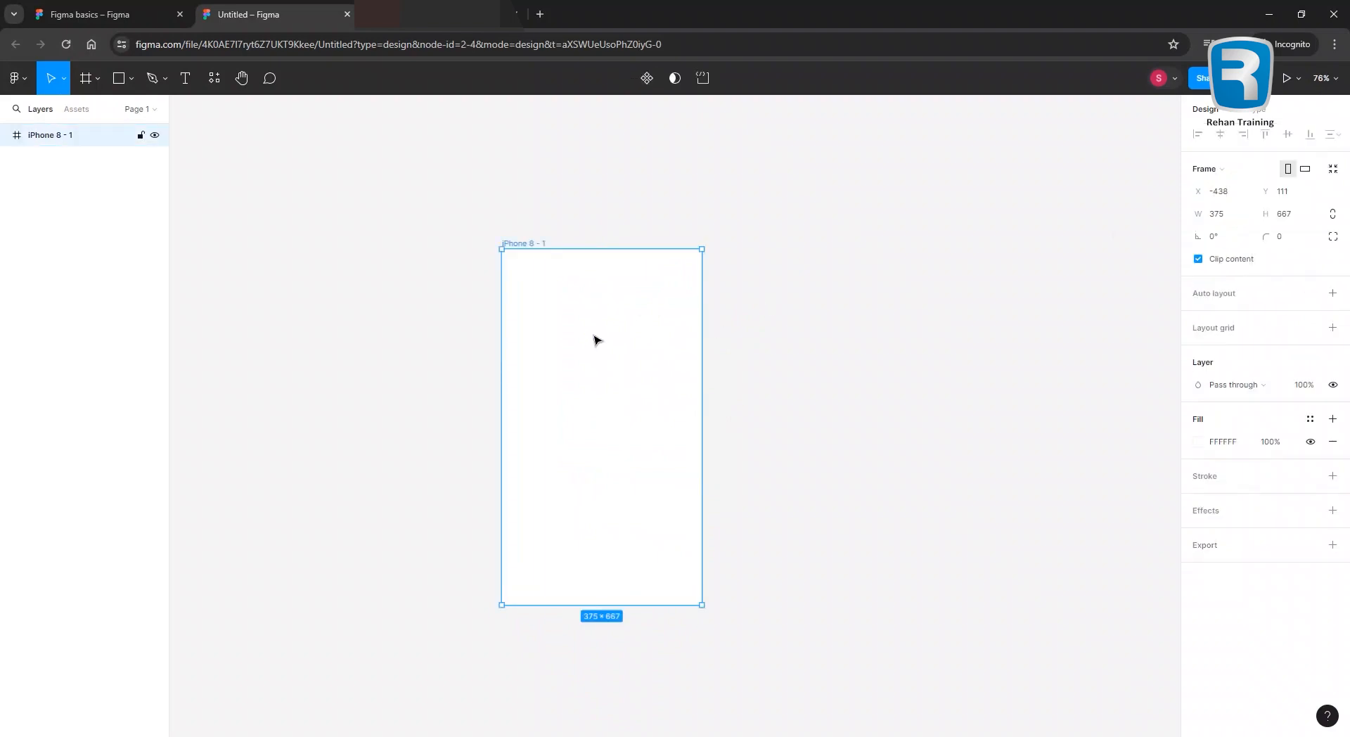
{"action": "left_click", "coordinate": [751, 379]}
{"action": "left_click", "coordinate": [577, 358]}
{"action": "left_click", "coordinate": [817, 388]}
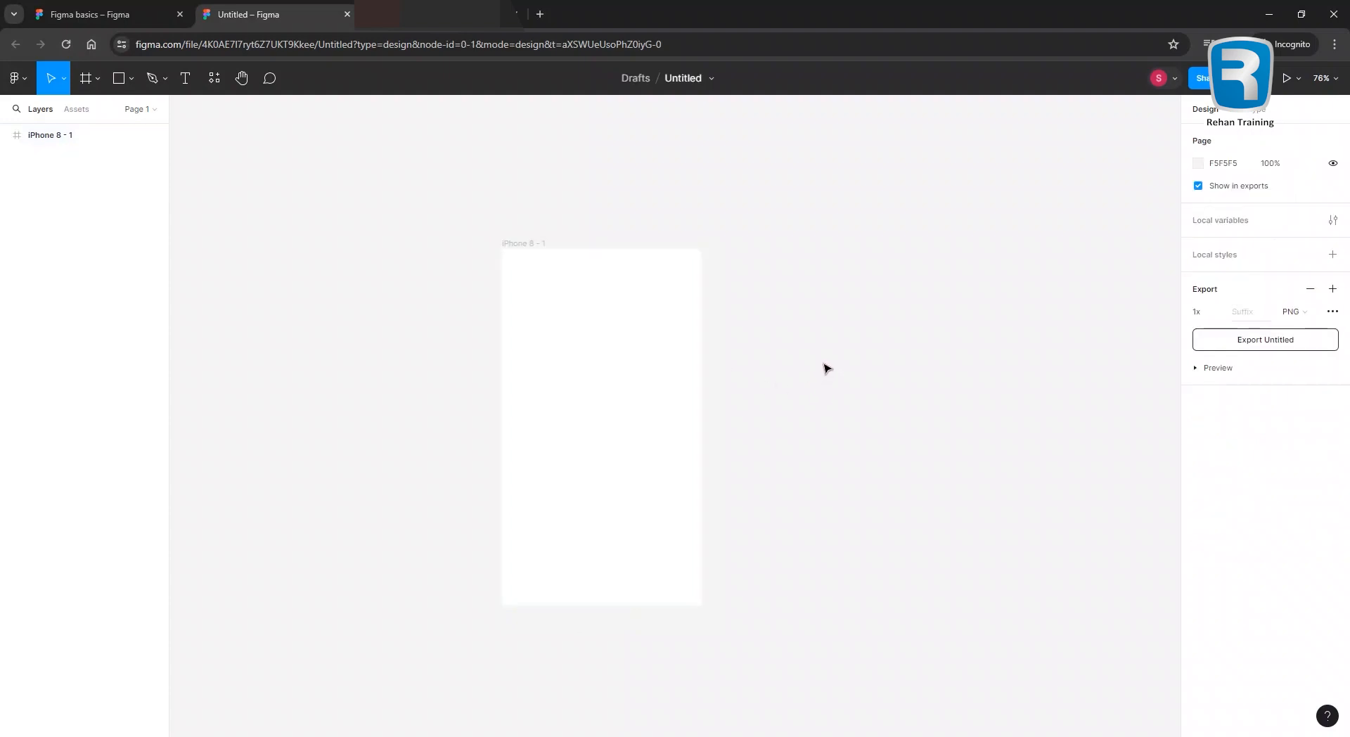
{"action": "left_click_drag", "start_coordinate": [446, 373], "coordinate": [511, 370]}
{"action": "left_click", "coordinate": [609, 370]}
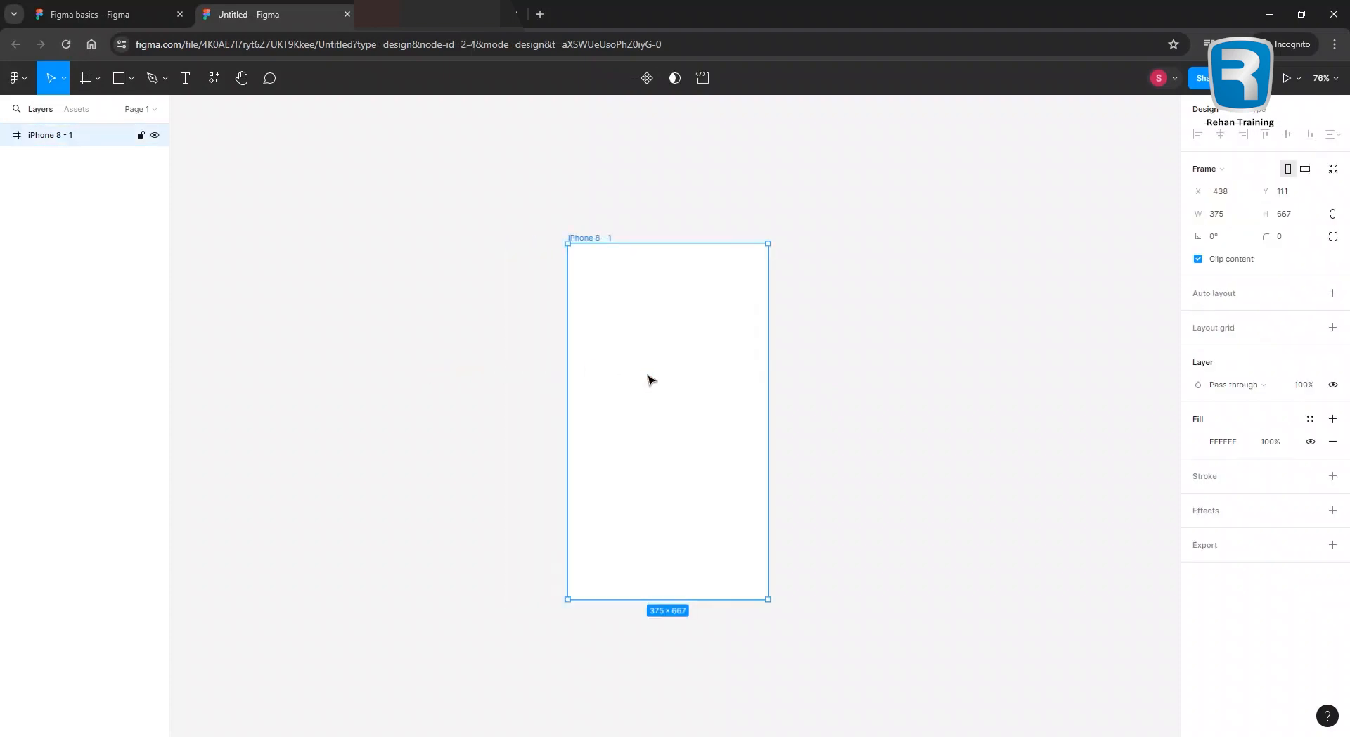
{"action": "left_click", "coordinate": [502, 406]}
{"action": "left_click", "coordinate": [685, 401]}
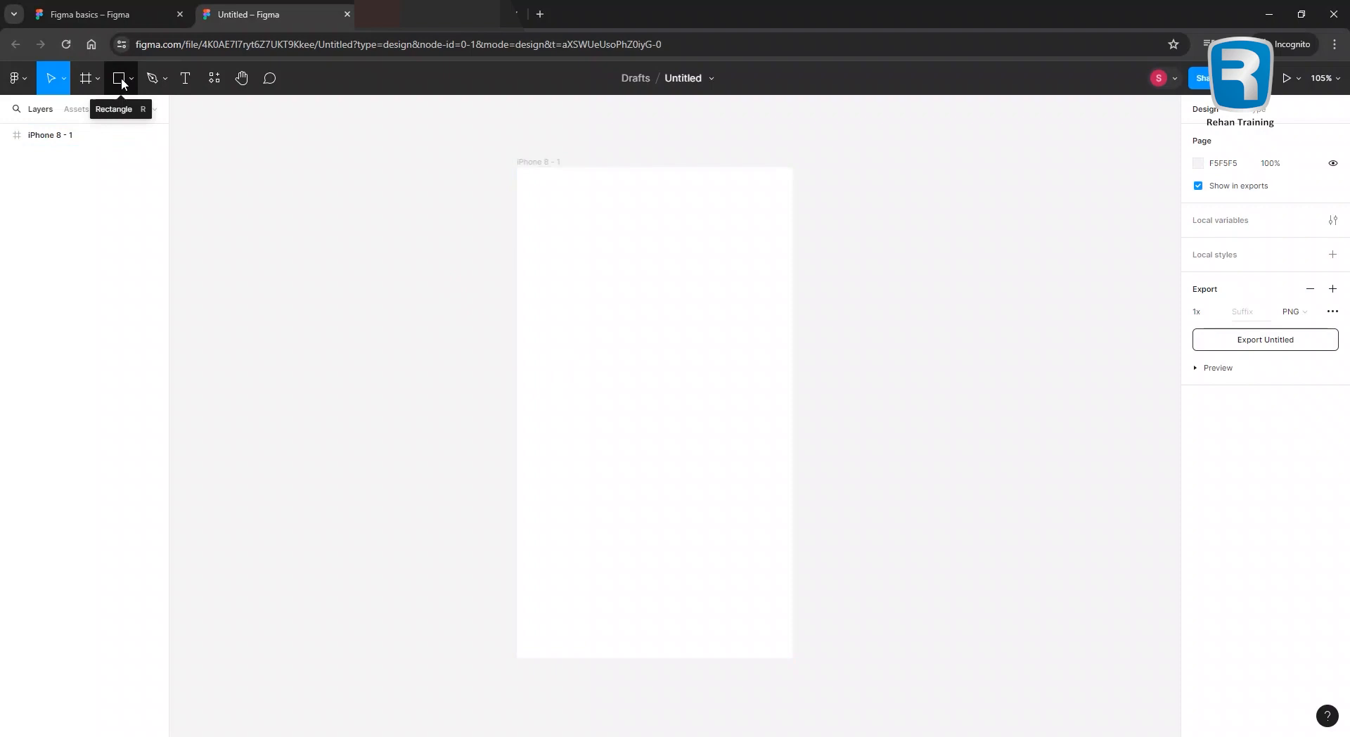
Load 'Rehan School logo.png' from the My Logos folder via Place image/video.
{"action": "left_click", "coordinate": [132, 78]}
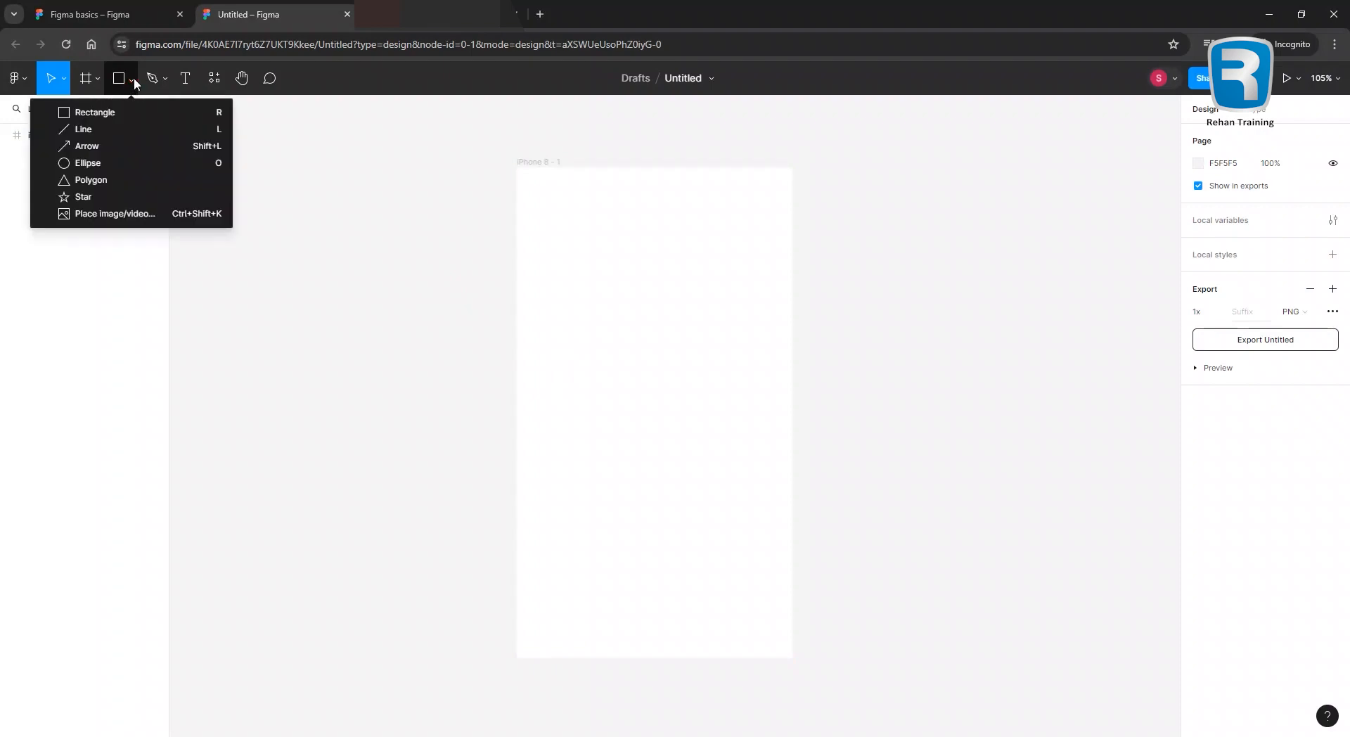
{"action": "left_click", "coordinate": [141, 215]}
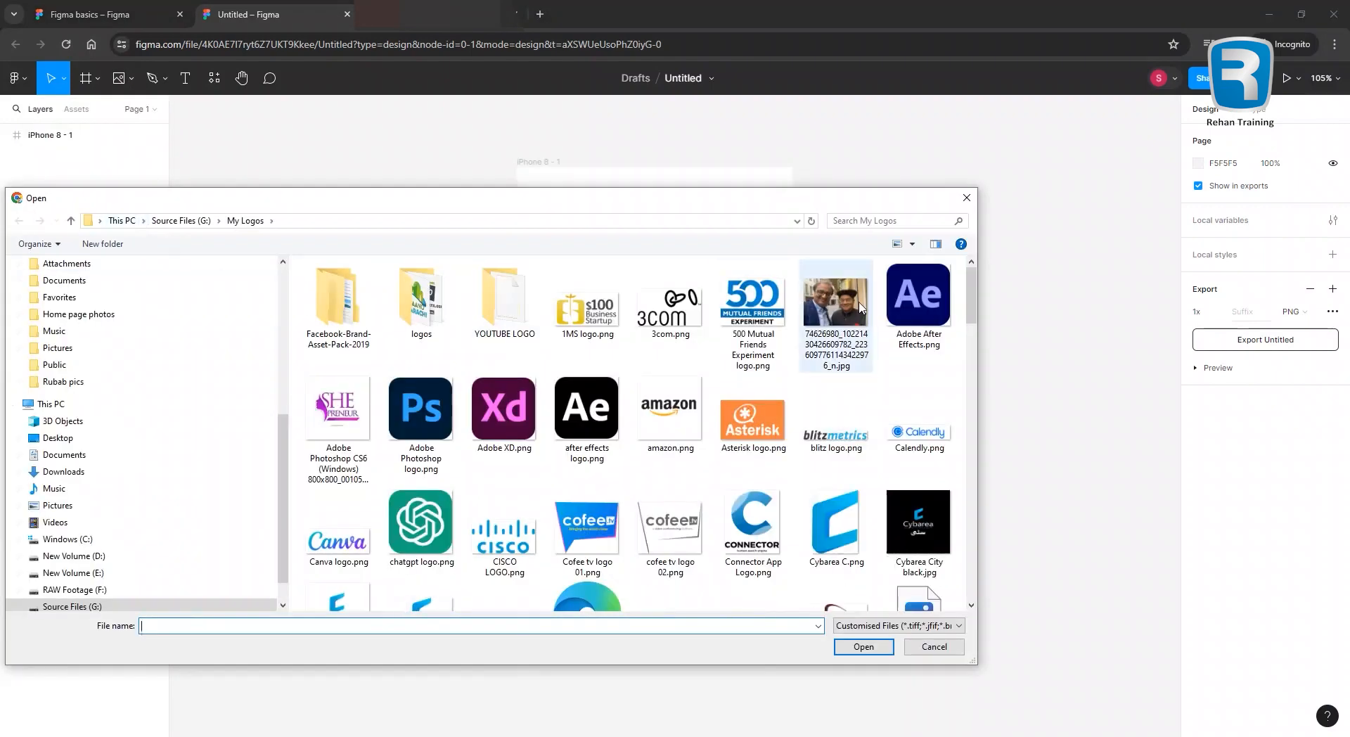
{"action": "left_click_drag", "start_coordinate": [972, 295], "coordinate": [977, 512]}
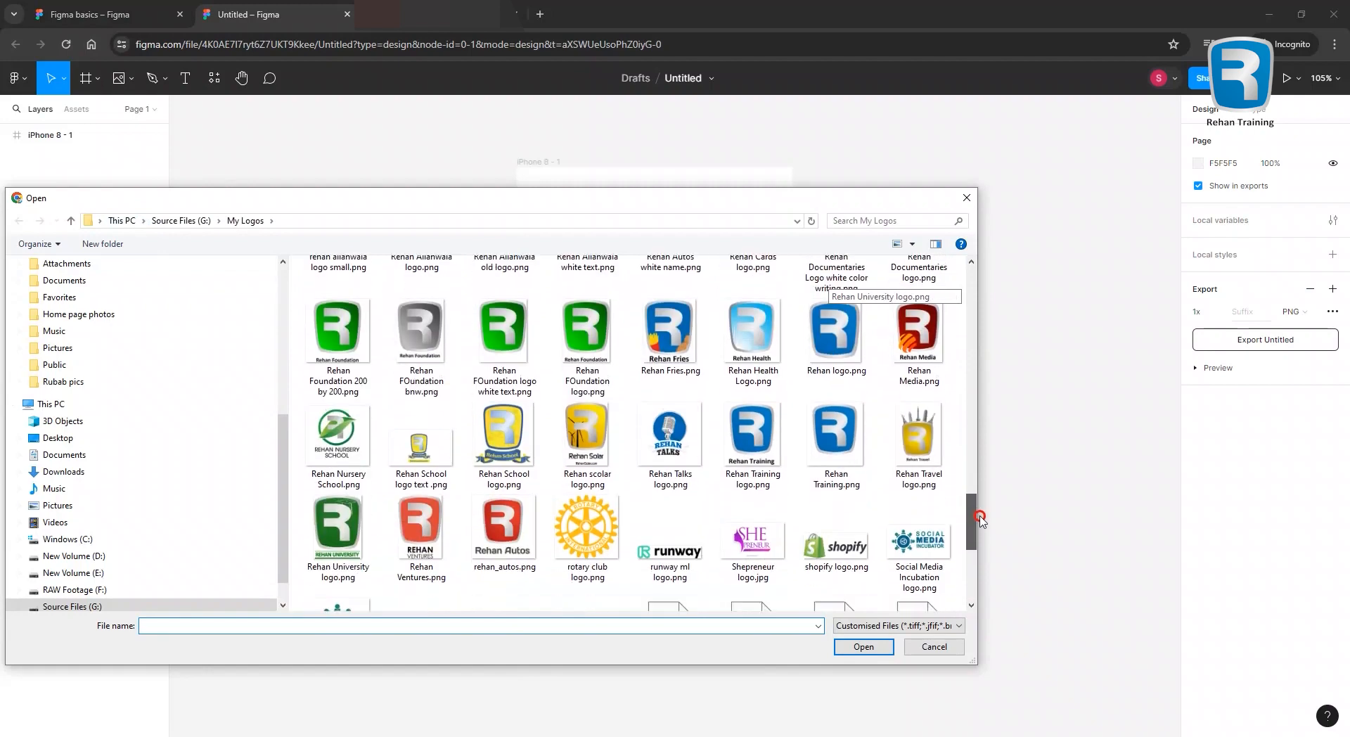
{"action": "left_click", "coordinate": [504, 443]}
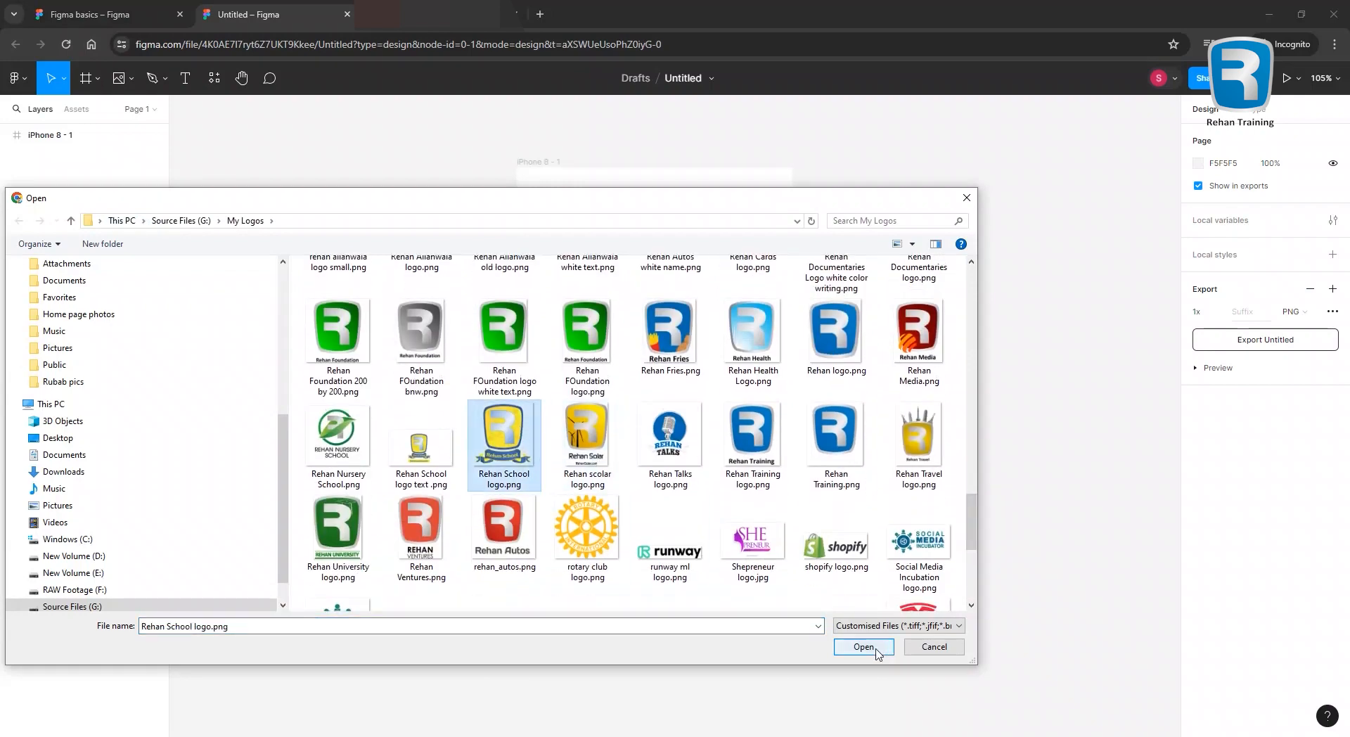
{"action": "left_click", "coordinate": [863, 646]}
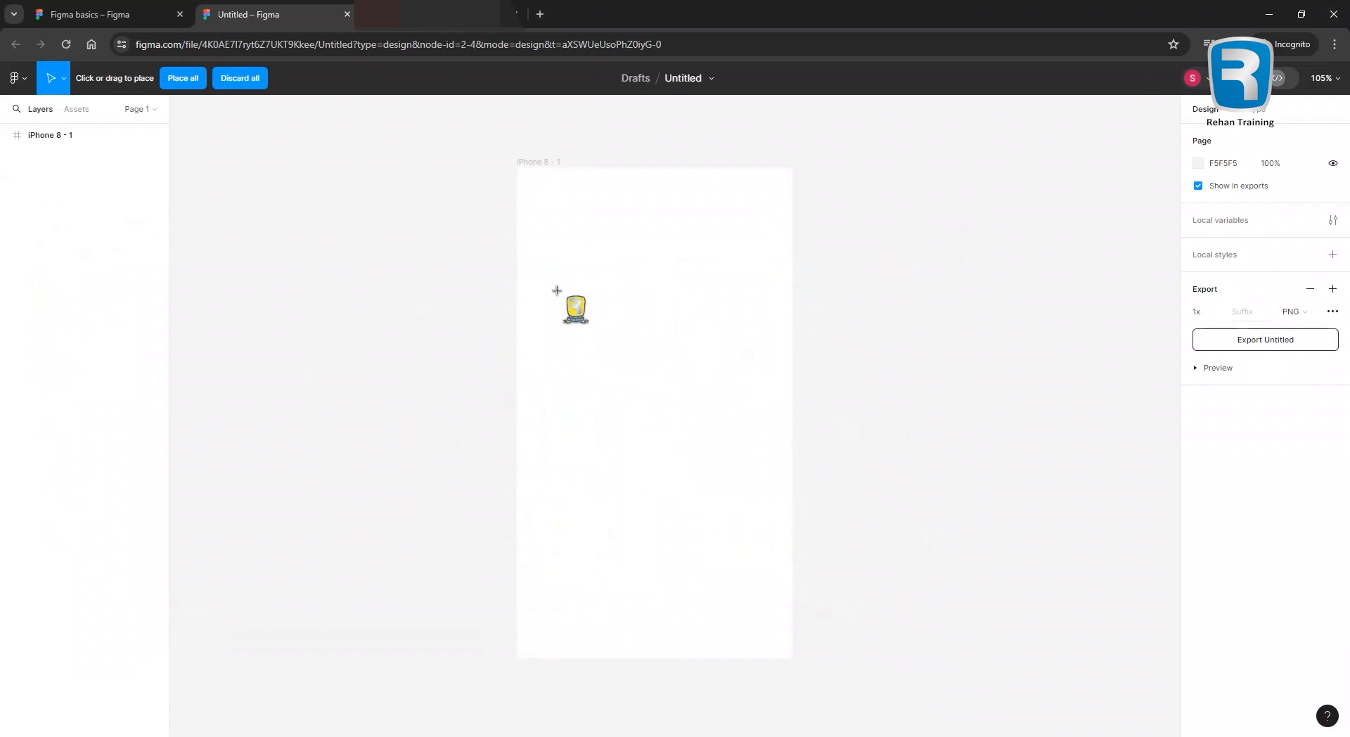
Place the Rehan School logo on the iPhone 8 frame and shrink it to 186×196.
{"action": "left_click", "coordinate": [556, 289]}
{"action": "scroll", "coordinate": [657, 346], "scroll_direction": "down", "scroll_amount": 5}
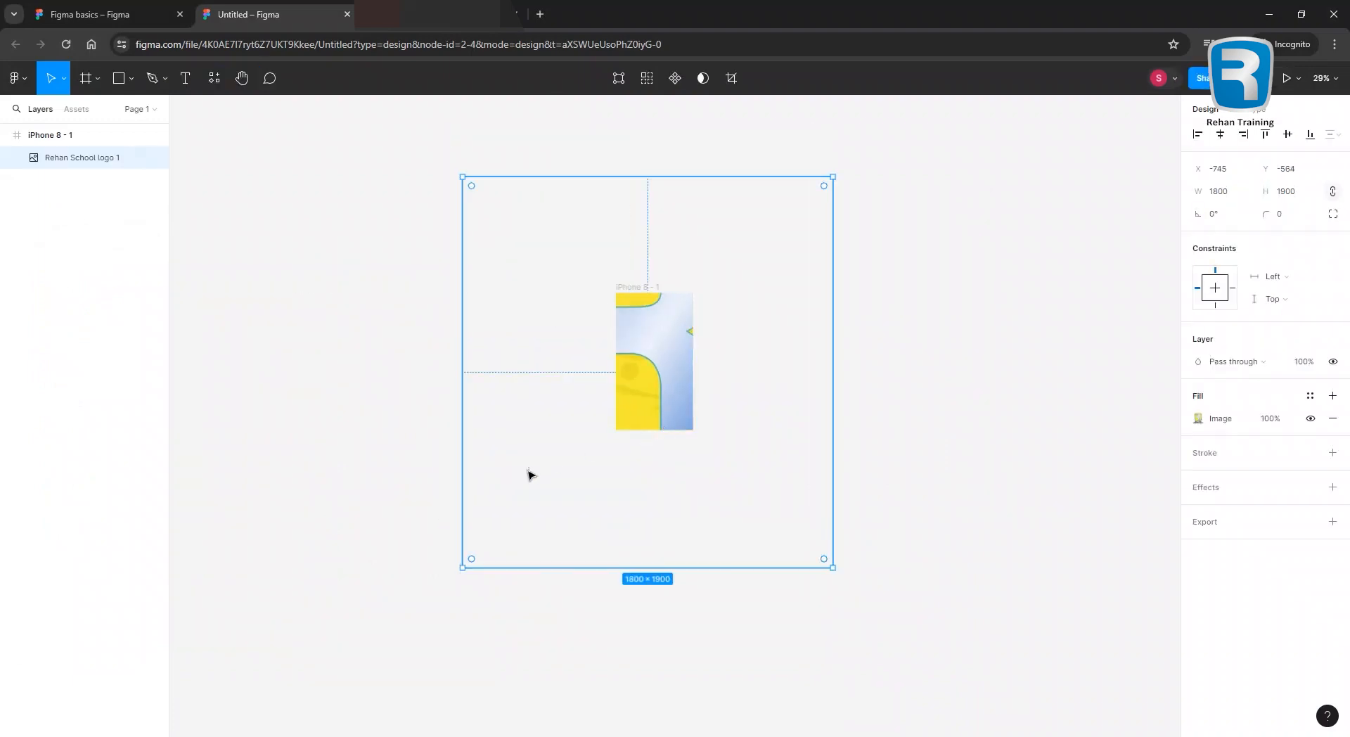
{"action": "left_click_drag", "start_coordinate": [462, 566], "coordinate": [585, 366]}
{"action": "scroll", "coordinate": [702, 370], "scroll_direction": "up", "scroll_amount": 5}
Nudge the logo up into the upper middle of the frame.
{"action": "left_click", "coordinate": [772, 352]}
{"action": "left_click", "coordinate": [602, 356]}
{"action": "left_click", "coordinate": [773, 348]}
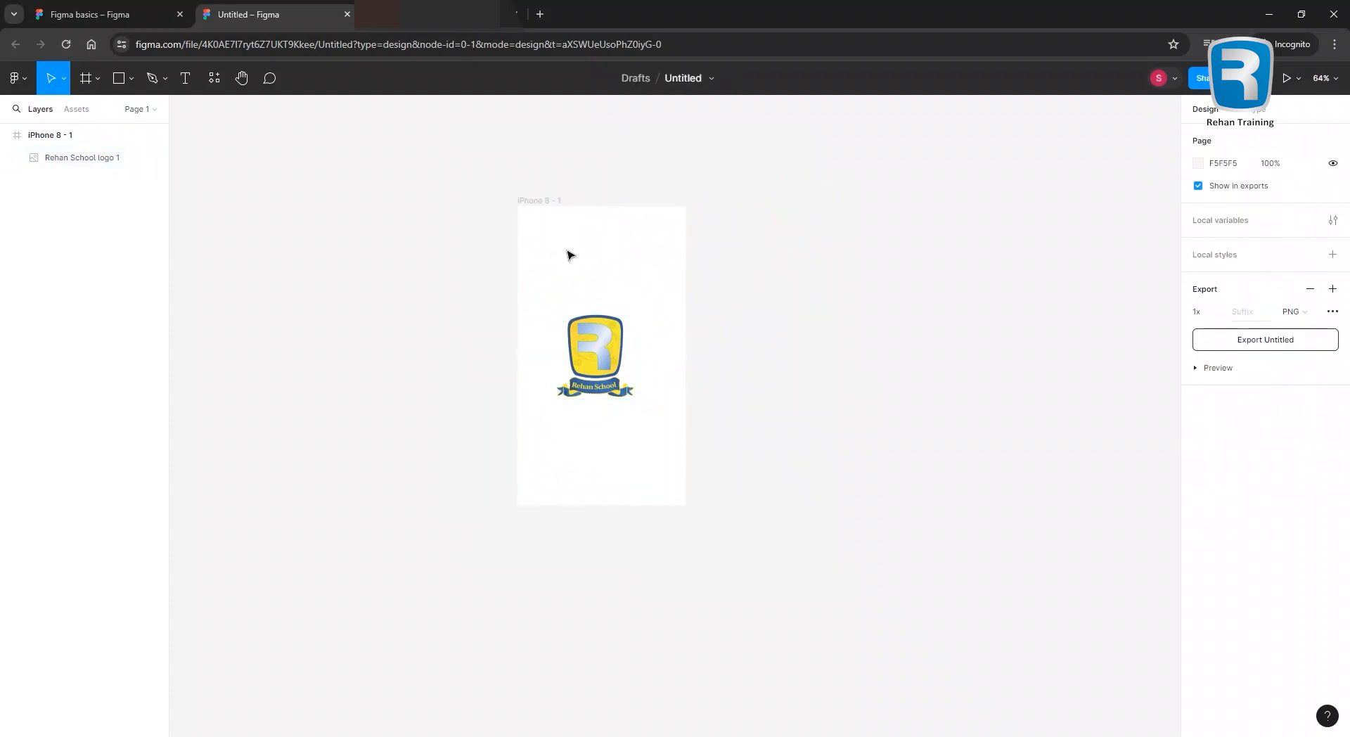
{"action": "left_click_drag", "start_coordinate": [592, 362], "coordinate": [590, 355]}
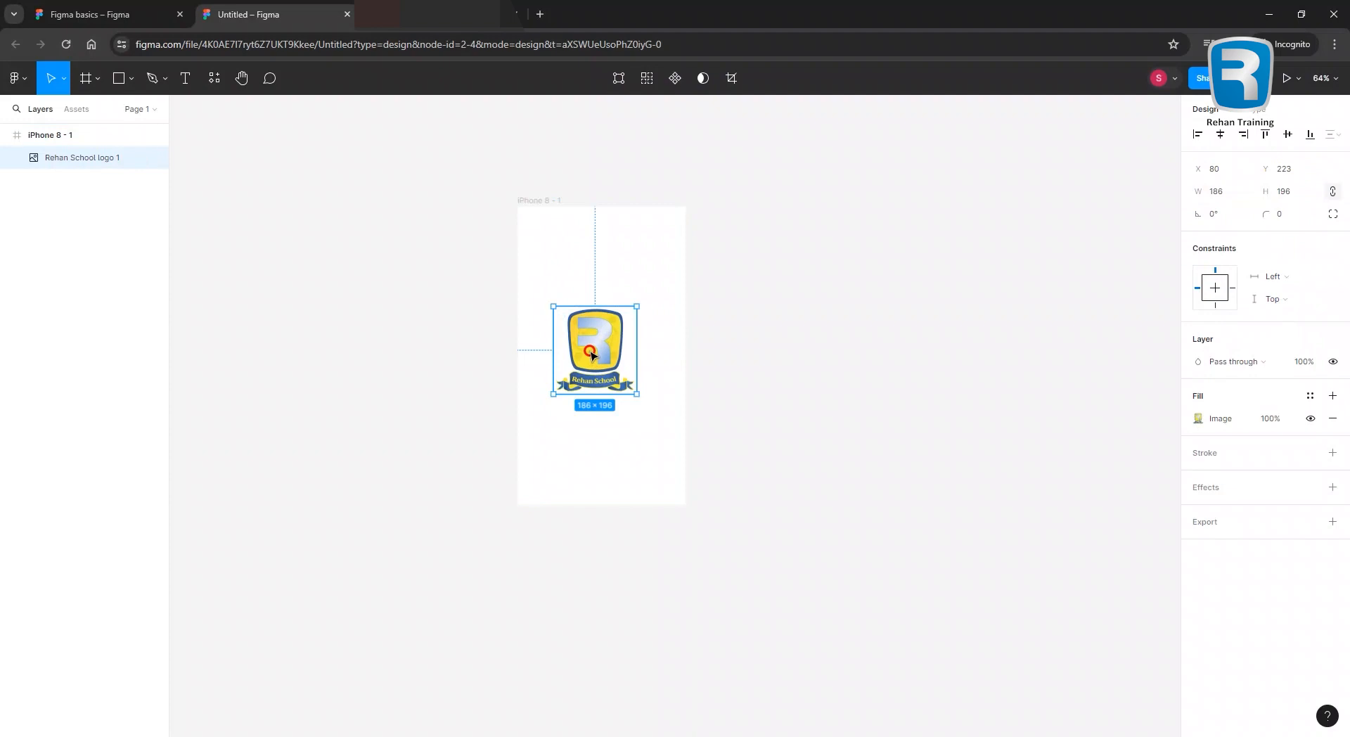
{"action": "left_click", "coordinate": [783, 331]}
{"action": "scroll", "coordinate": [633, 361], "scroll_direction": "up", "scroll_amount": 3}
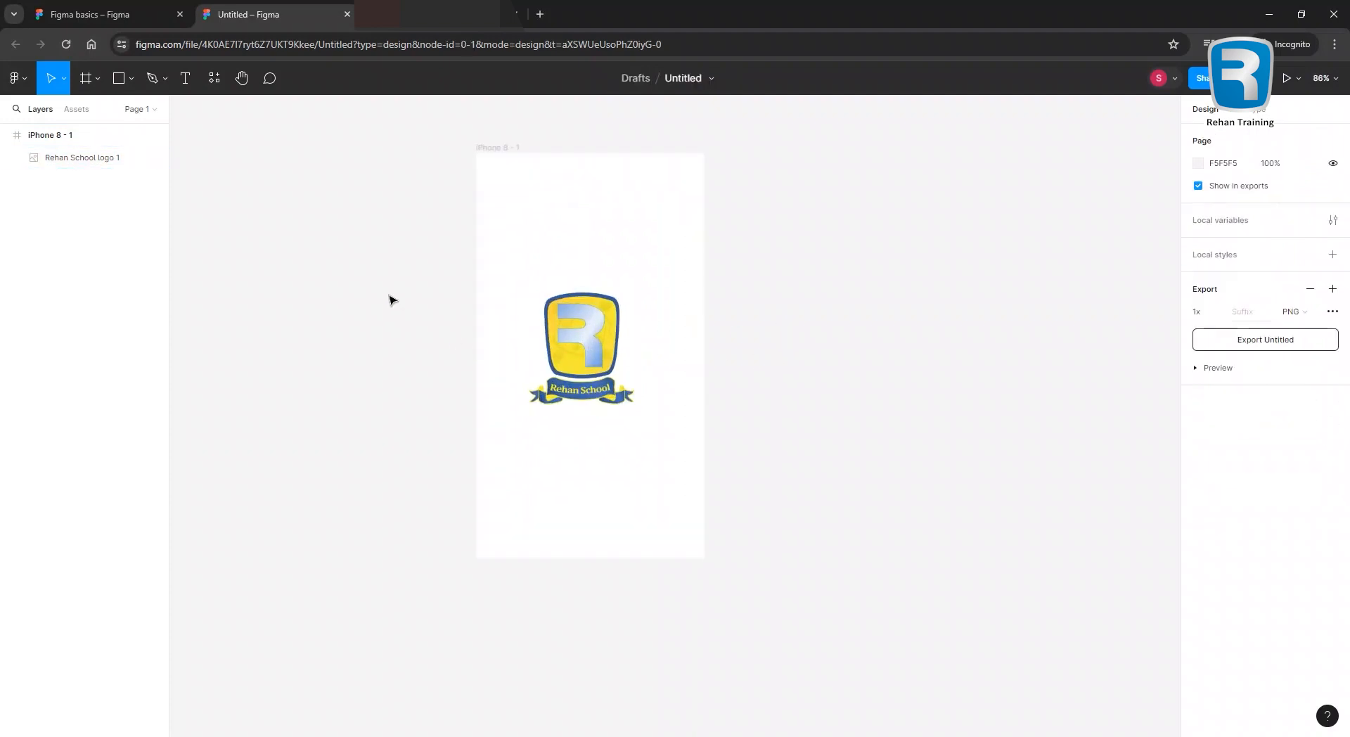
Add the text 'Creating Problem Solvers of tomorrow' and move it up under the logo.
{"action": "left_click", "coordinate": [186, 84]}
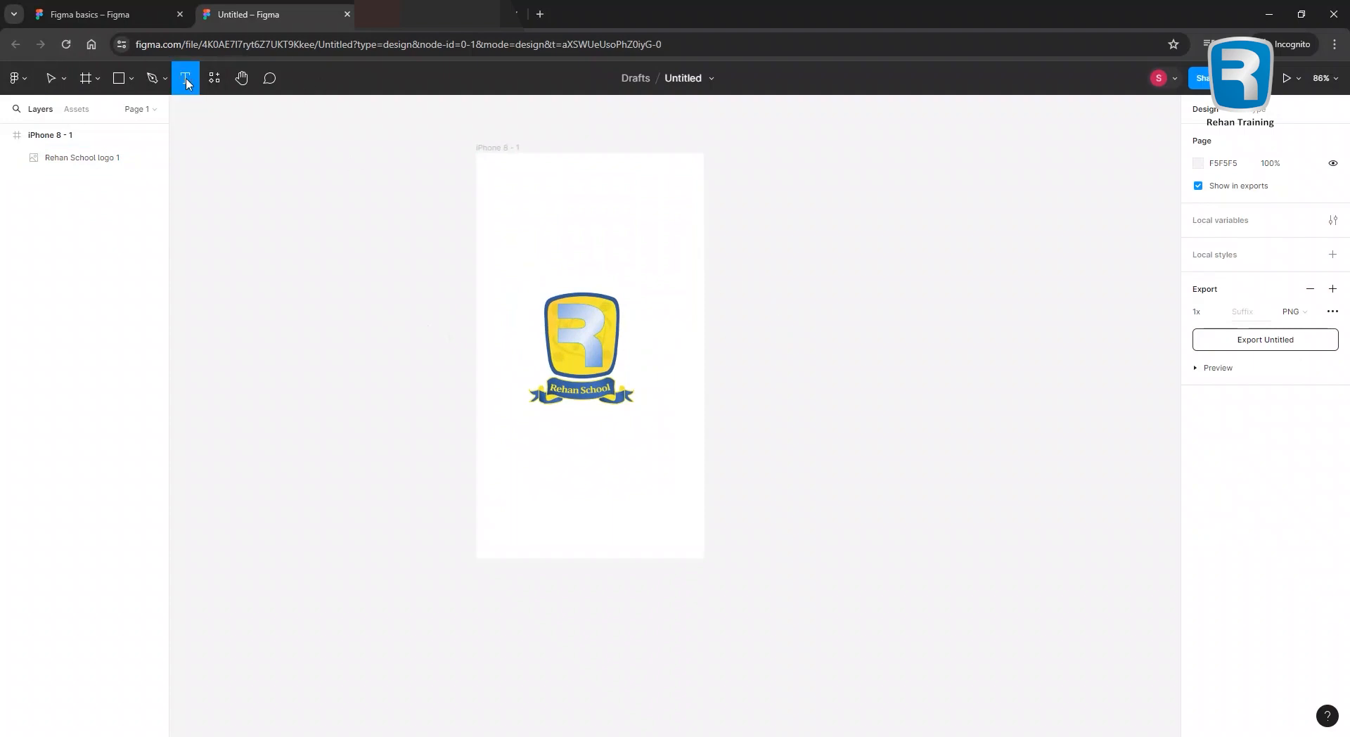
{"action": "left_click", "coordinate": [545, 450]}
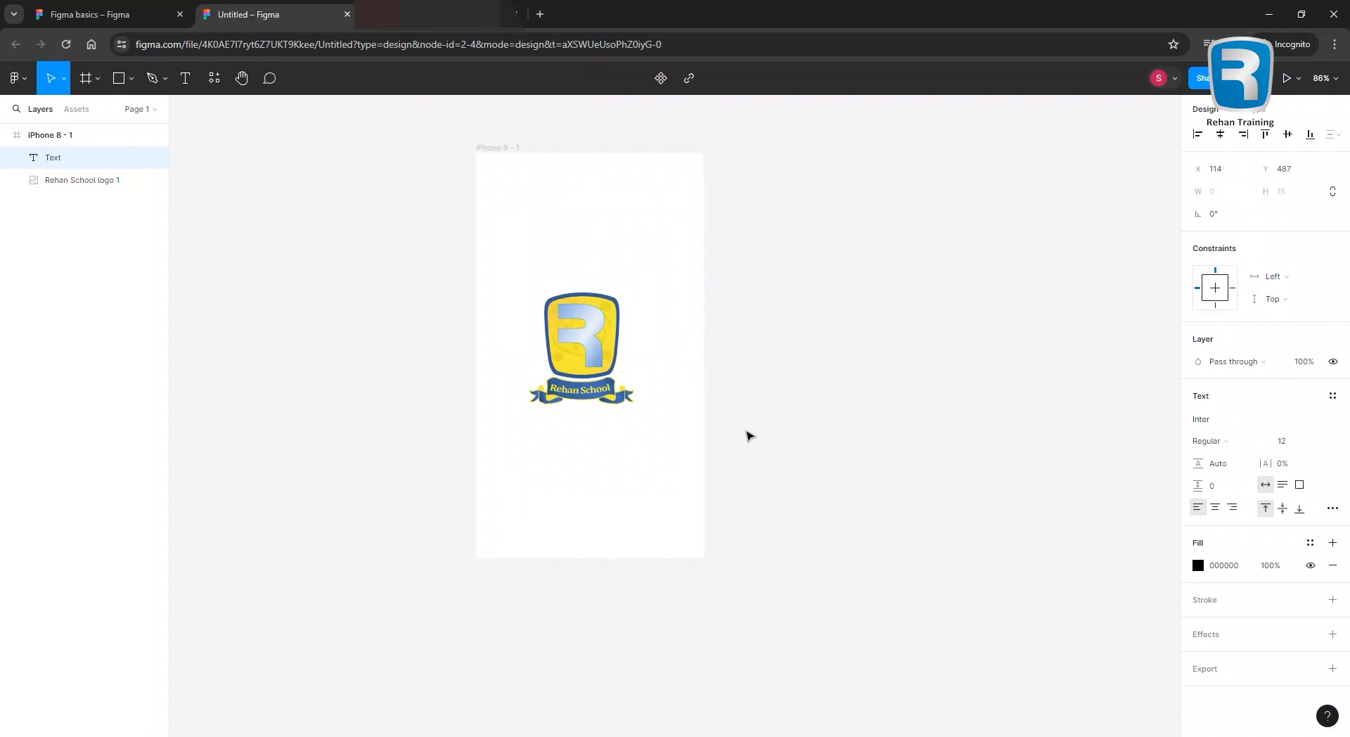
{"action": "type", "text": "Creating Problem Solvers of tomorrow"}
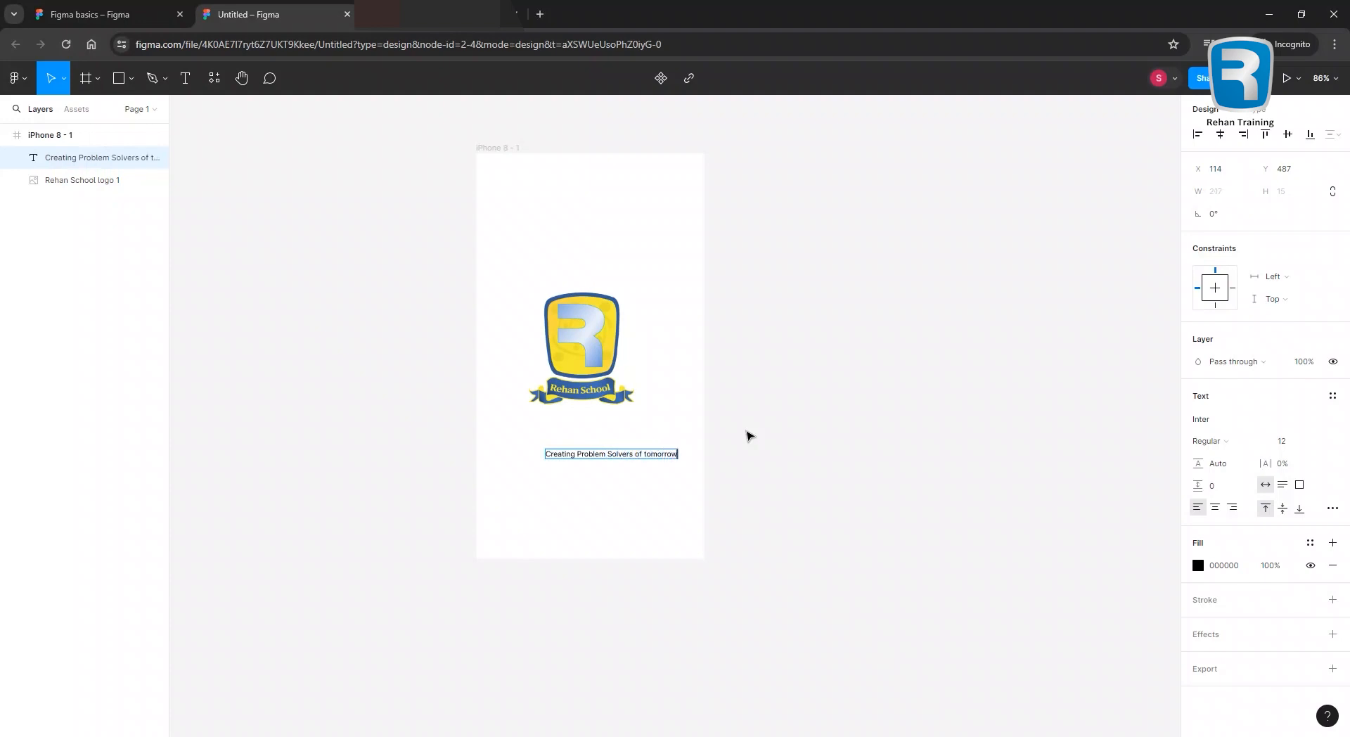
{"action": "left_click_drag", "start_coordinate": [637, 453], "coordinate": [609, 431]}
{"action": "scroll", "coordinate": [727, 431], "scroll_direction": "up", "scroll_amount": 3}
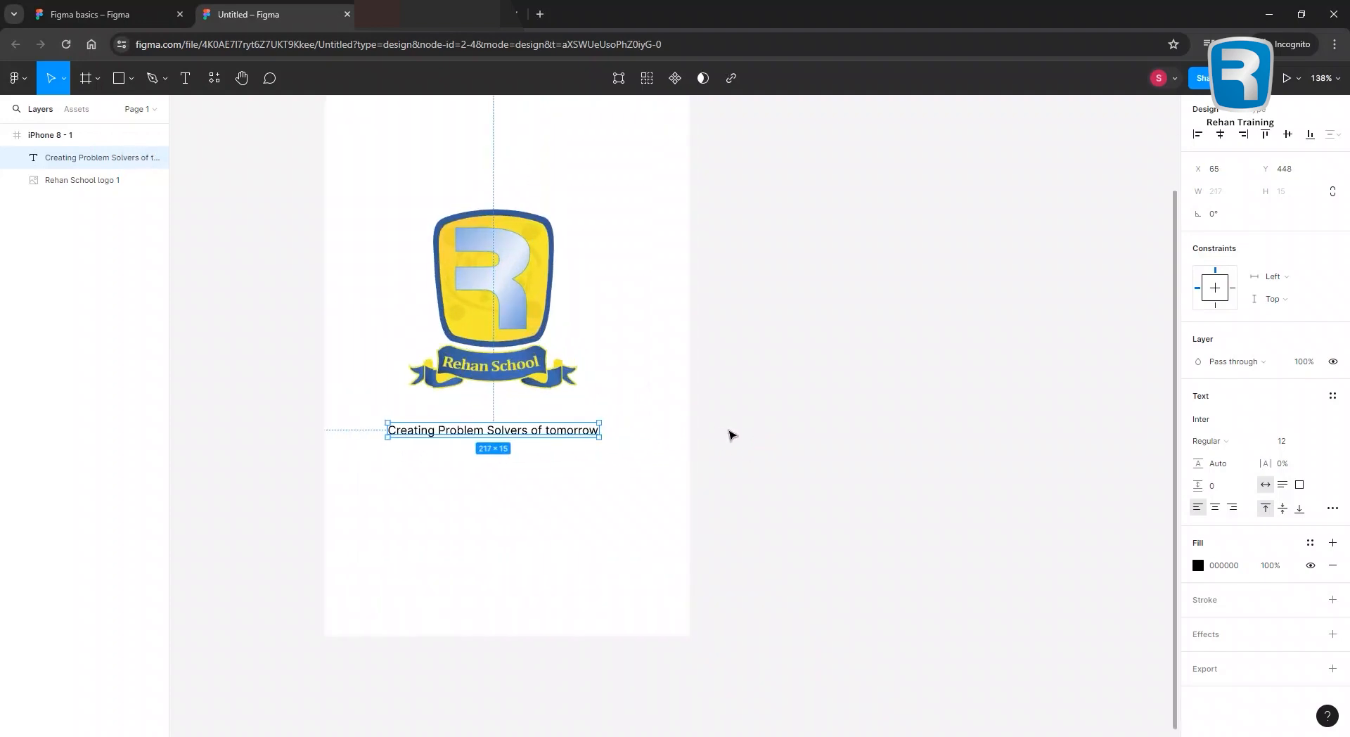
{"action": "left_click_drag", "start_coordinate": [274, 457], "coordinate": [464, 507]}
{"action": "scroll", "coordinate": [646, 468], "scroll_direction": "up", "scroll_amount": 2}
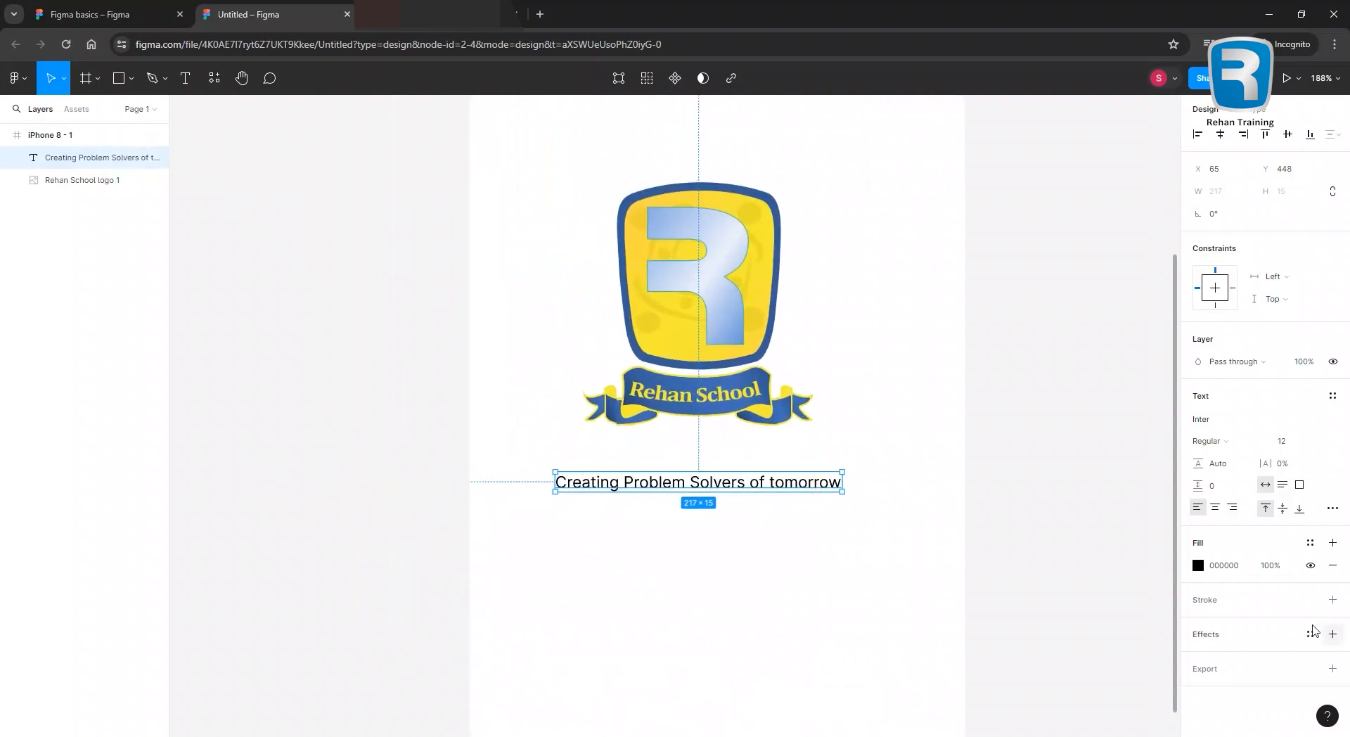
Try the KacstPoster font on the tagline.
{"action": "left_click", "coordinate": [1224, 422]}
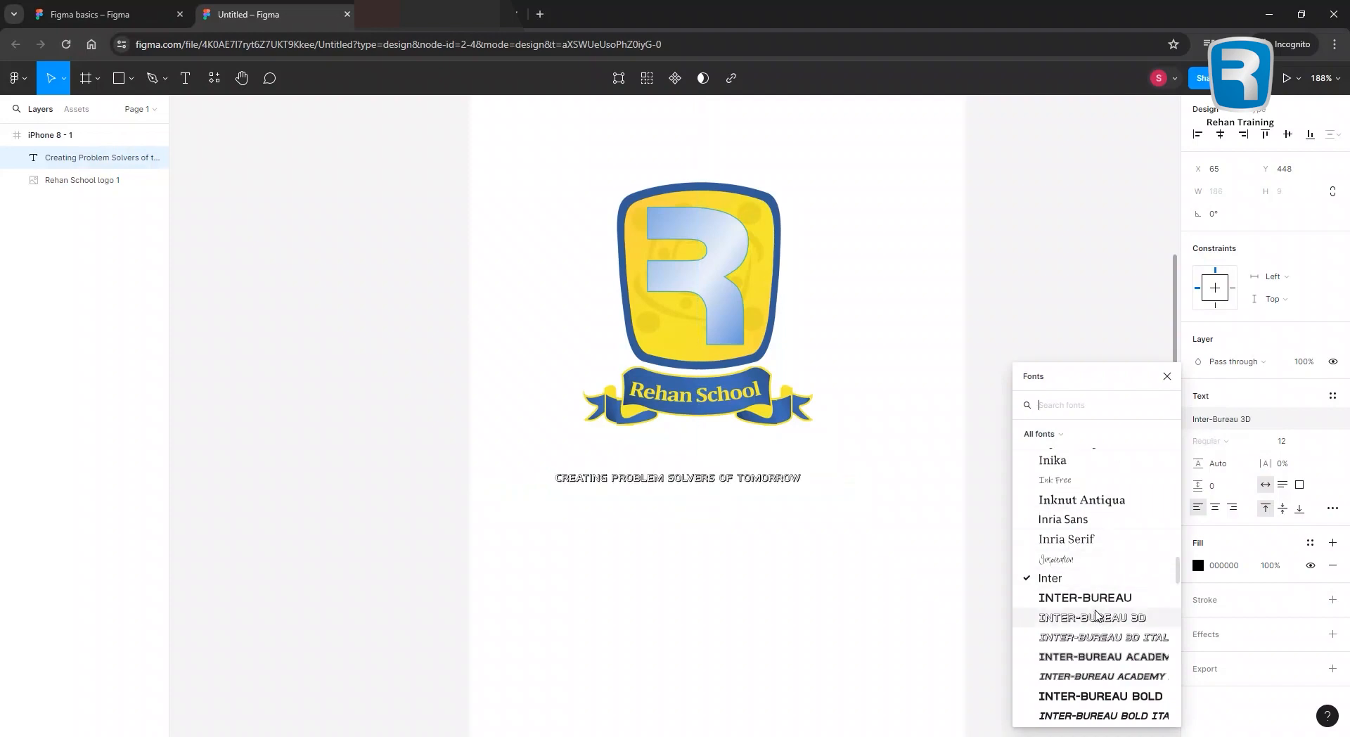
{"action": "scroll", "coordinate": [1107, 618], "scroll_direction": "down", "scroll_amount": 10}
{"action": "scroll", "coordinate": [1114, 635], "scroll_direction": "down", "scroll_amount": 6}
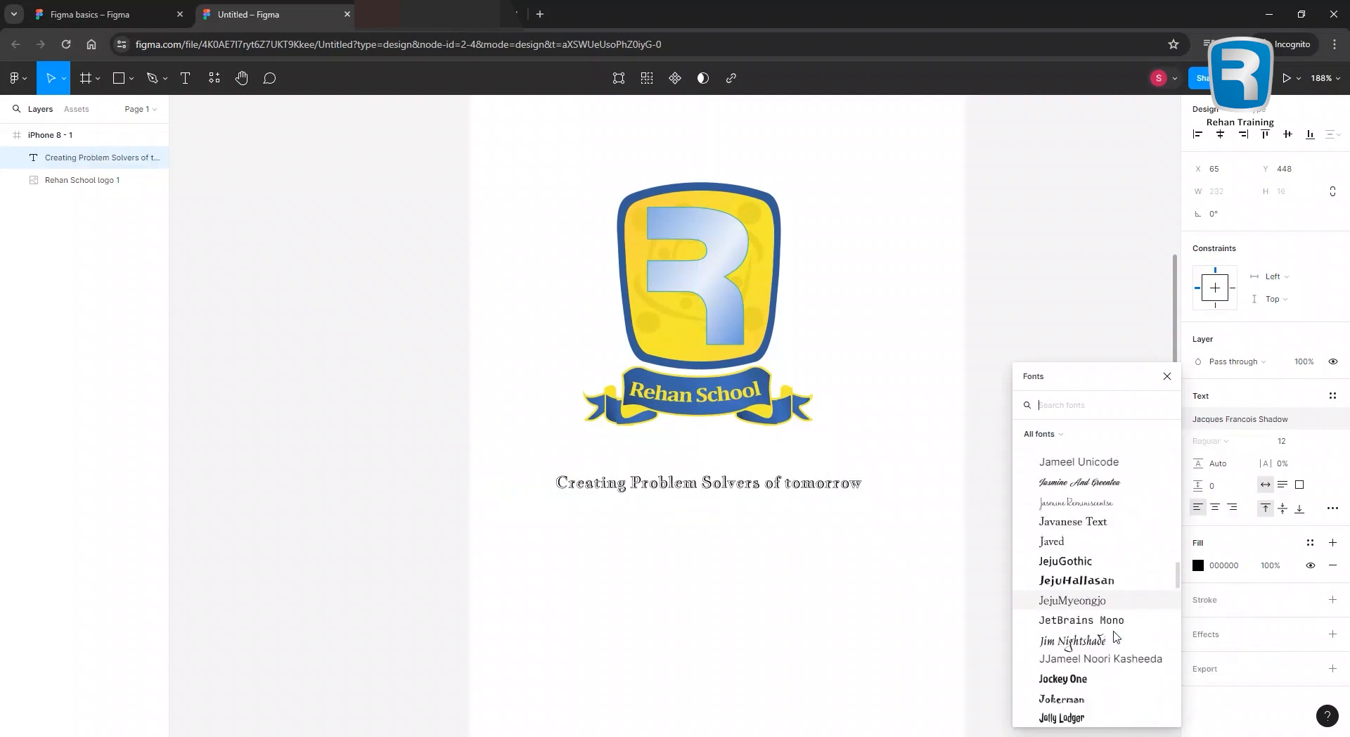
{"action": "scroll", "coordinate": [1114, 635], "scroll_direction": "down", "scroll_amount": 5}
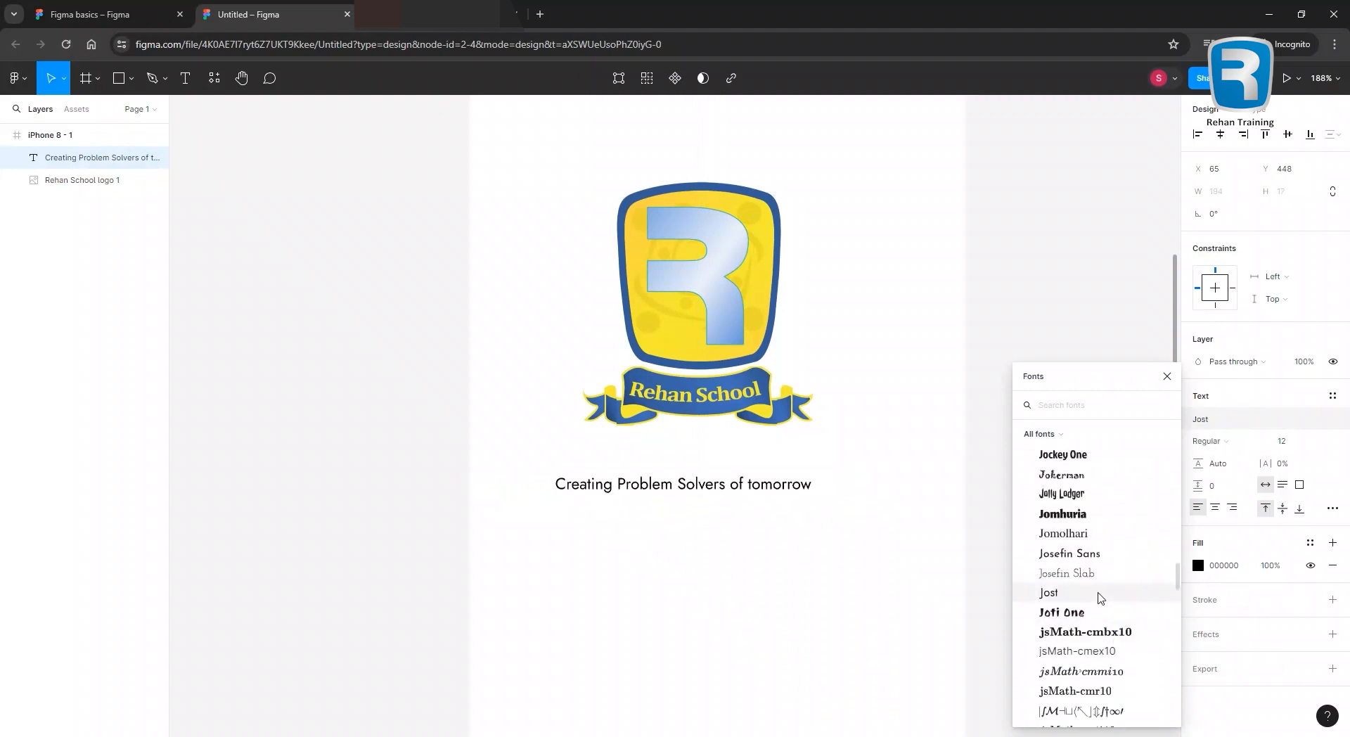
{"action": "scroll", "coordinate": [1111, 647], "scroll_direction": "down", "scroll_amount": 5}
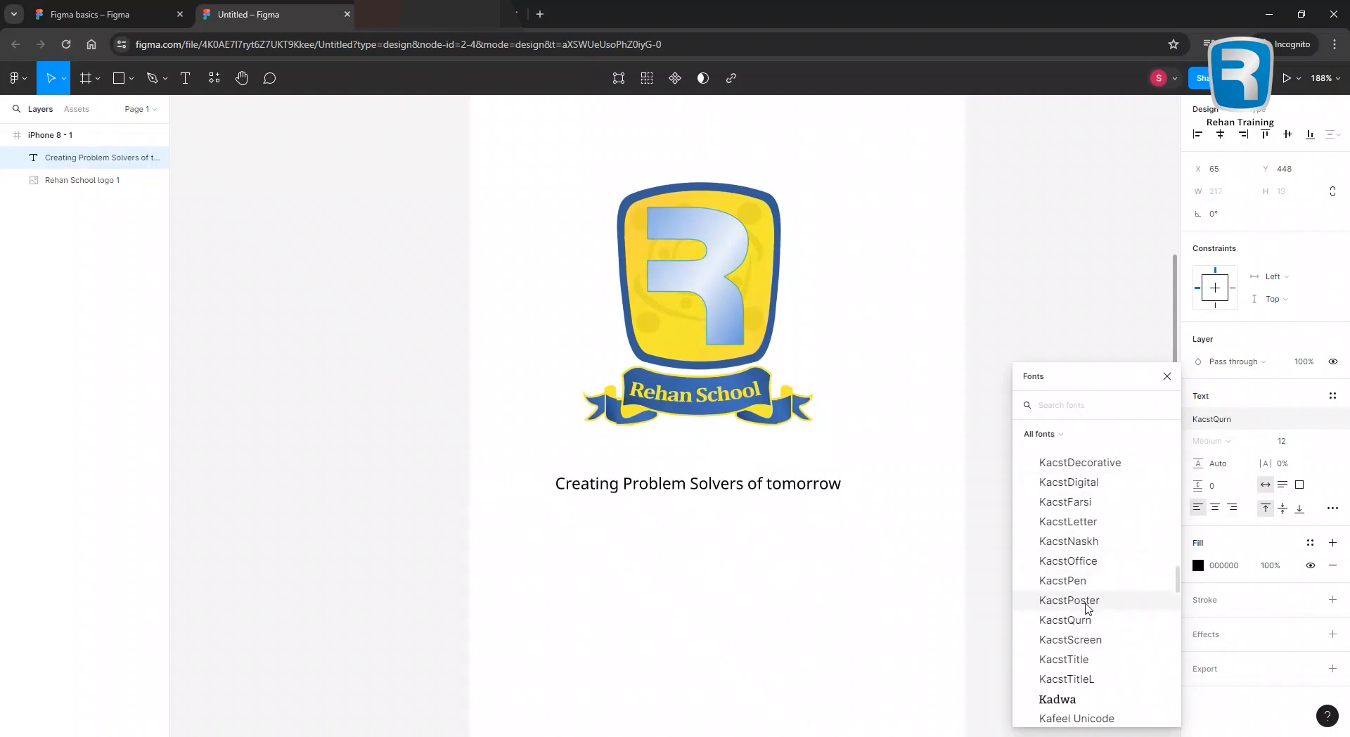
{"action": "left_click", "coordinate": [1083, 600]}
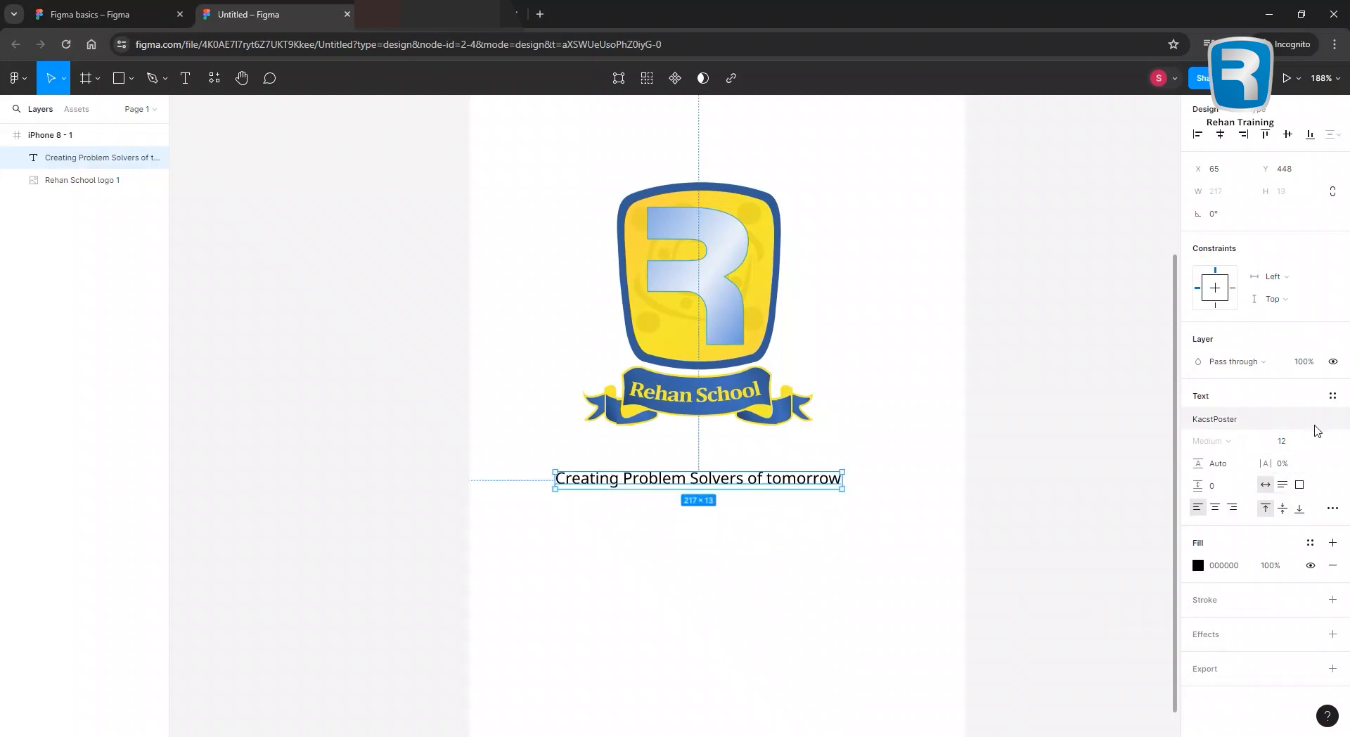
Switch the tagline to Arial Bold and nudge the logo slightly left.
{"action": "left_click", "coordinate": [1233, 419]}
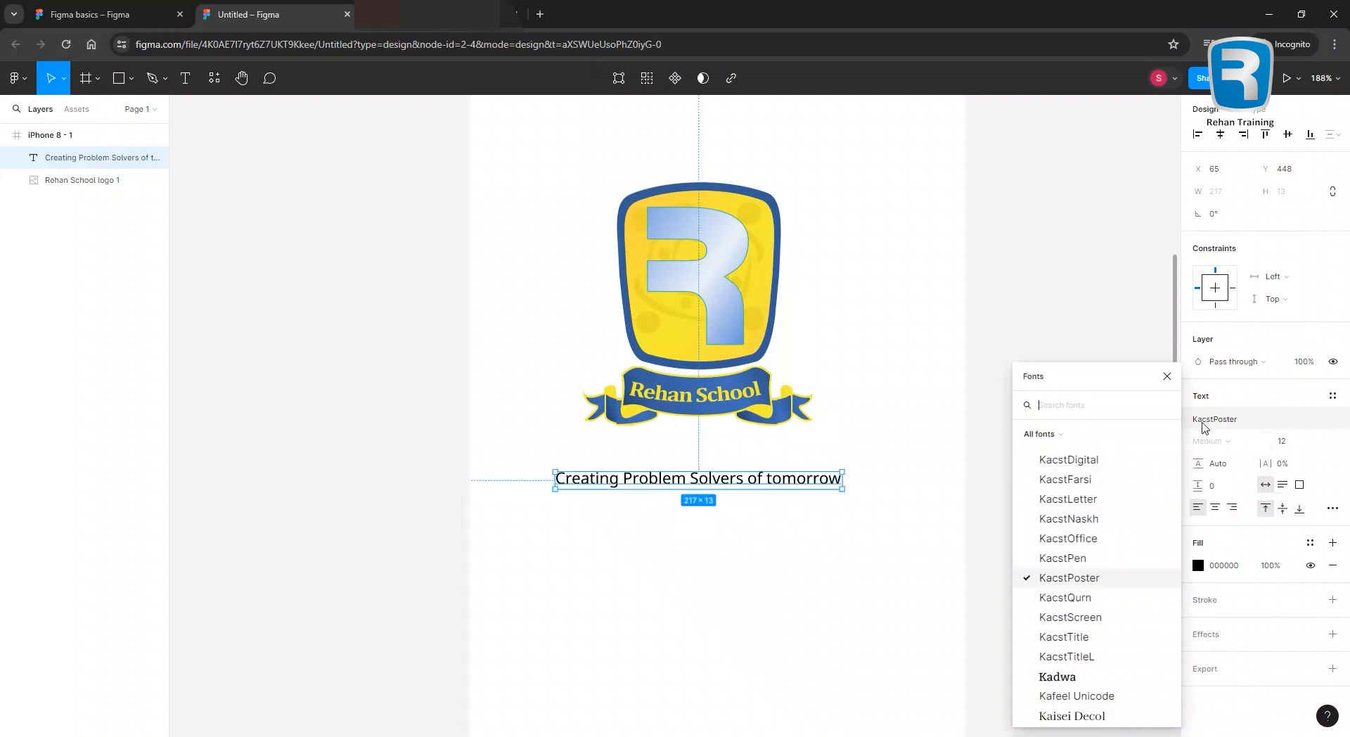
{"action": "type", "text": "Arial"}
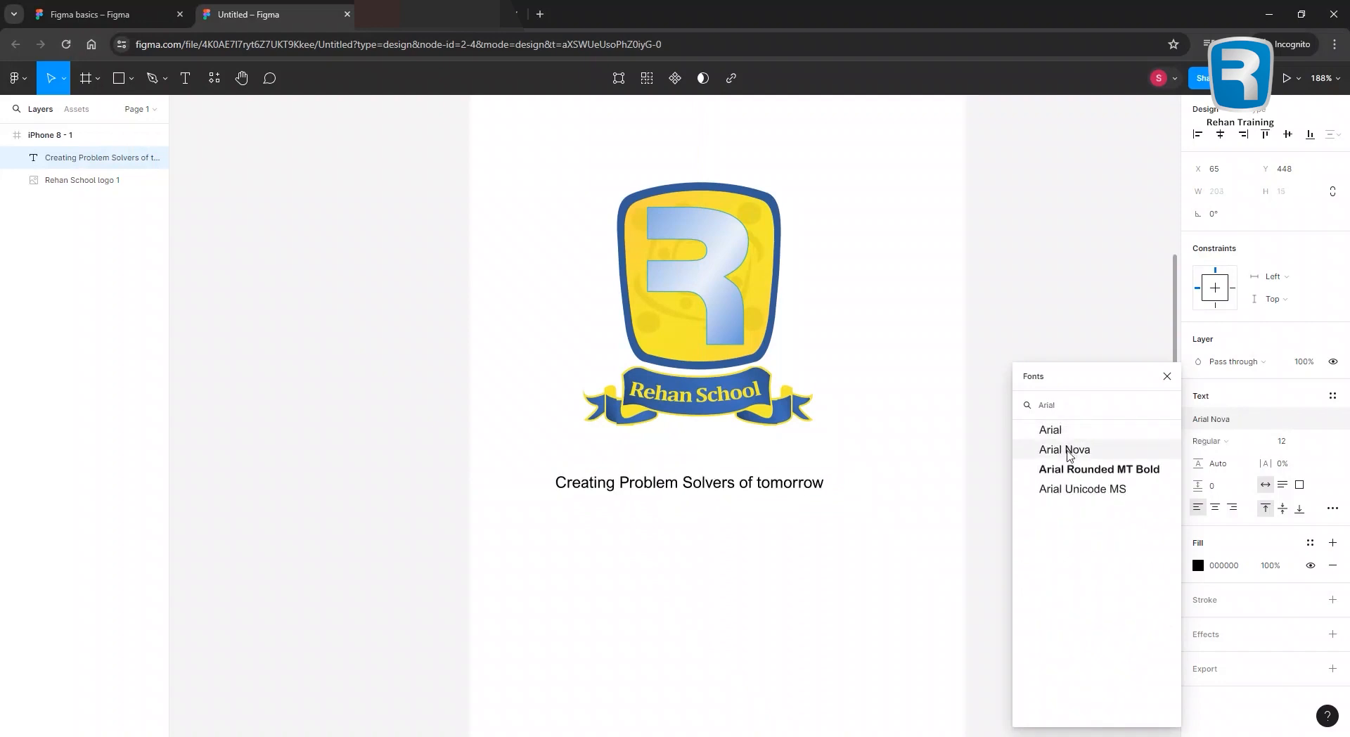
{"action": "left_click", "coordinate": [1073, 437]}
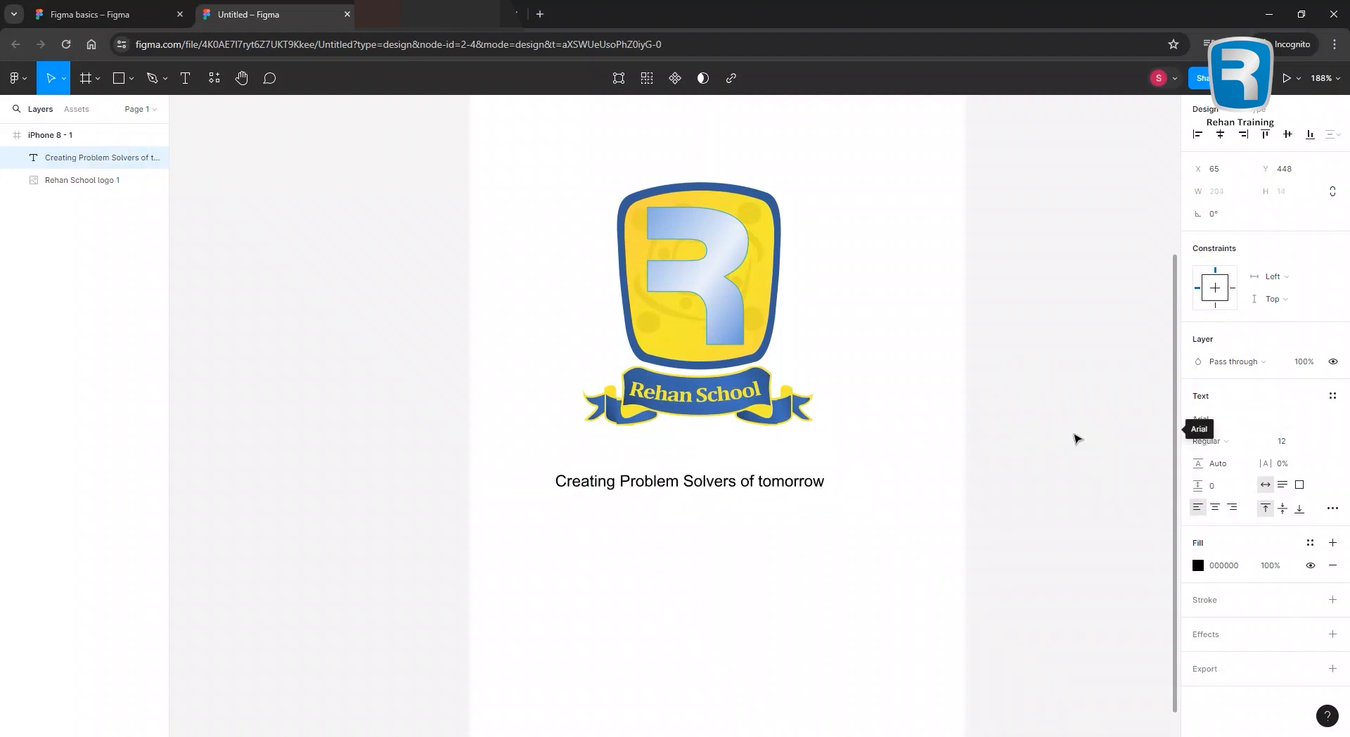
{"action": "left_click", "coordinate": [1244, 441]}
{"action": "left_click", "coordinate": [1224, 457]}
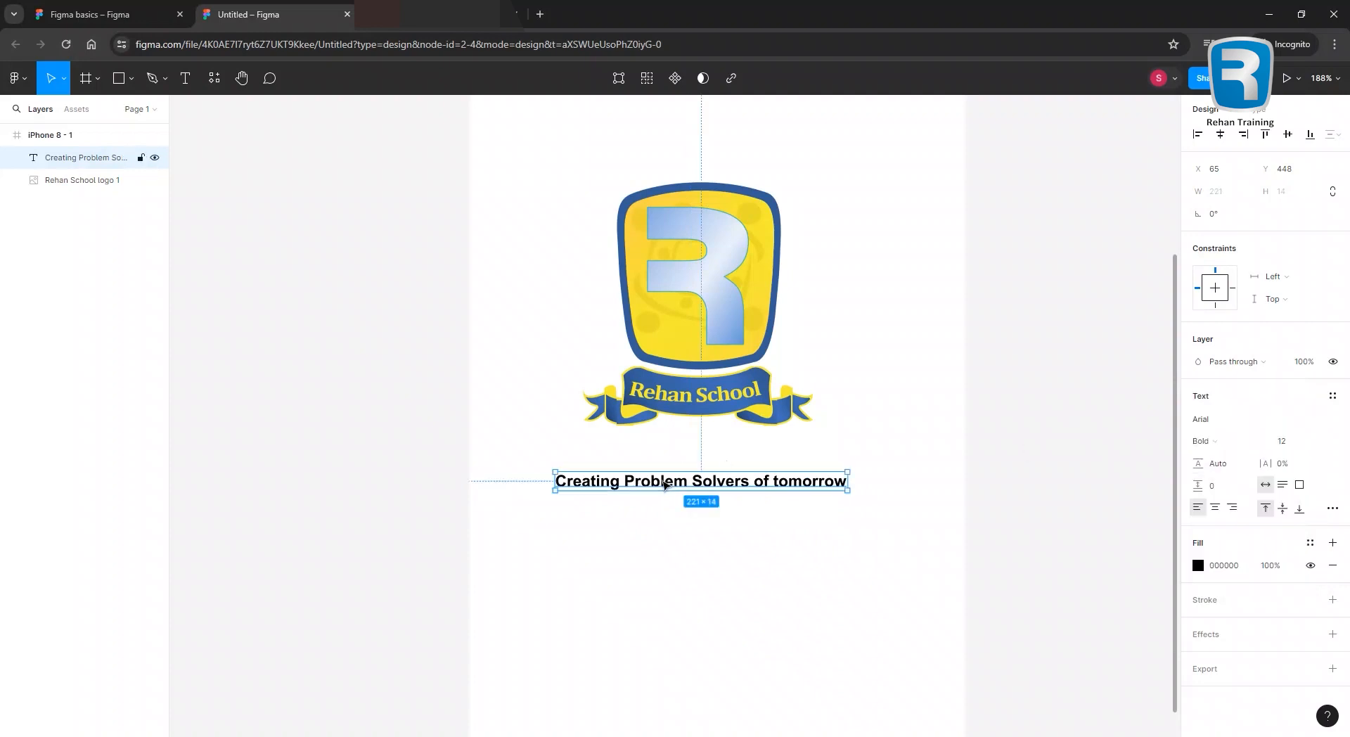
{"action": "left_click_drag", "start_coordinate": [726, 376], "coordinate": [722, 376]}
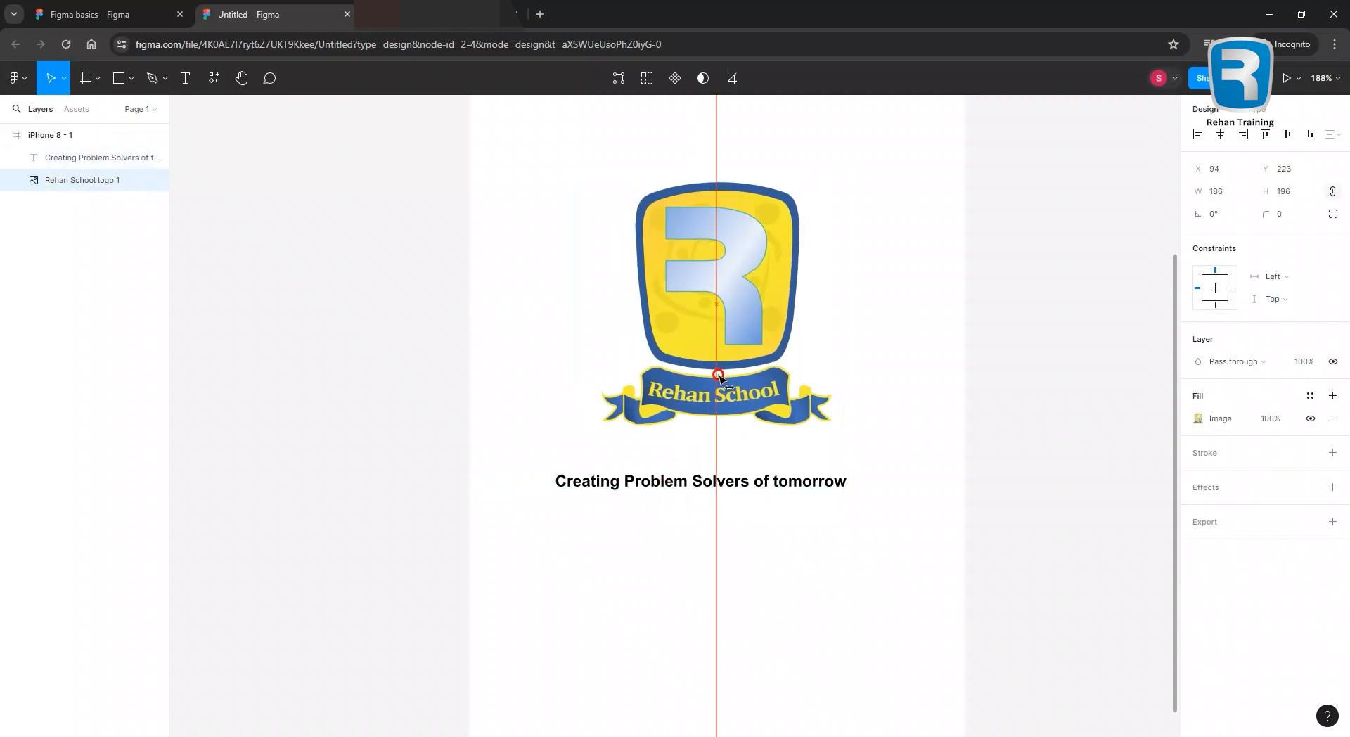
Capitalise 'tomorrow' to 'Tomorrow' and shift the tagline right to centre it.
{"action": "left_click_drag", "start_coordinate": [692, 481], "coordinate": [708, 483]}
{"action": "left_click", "coordinate": [797, 481]}
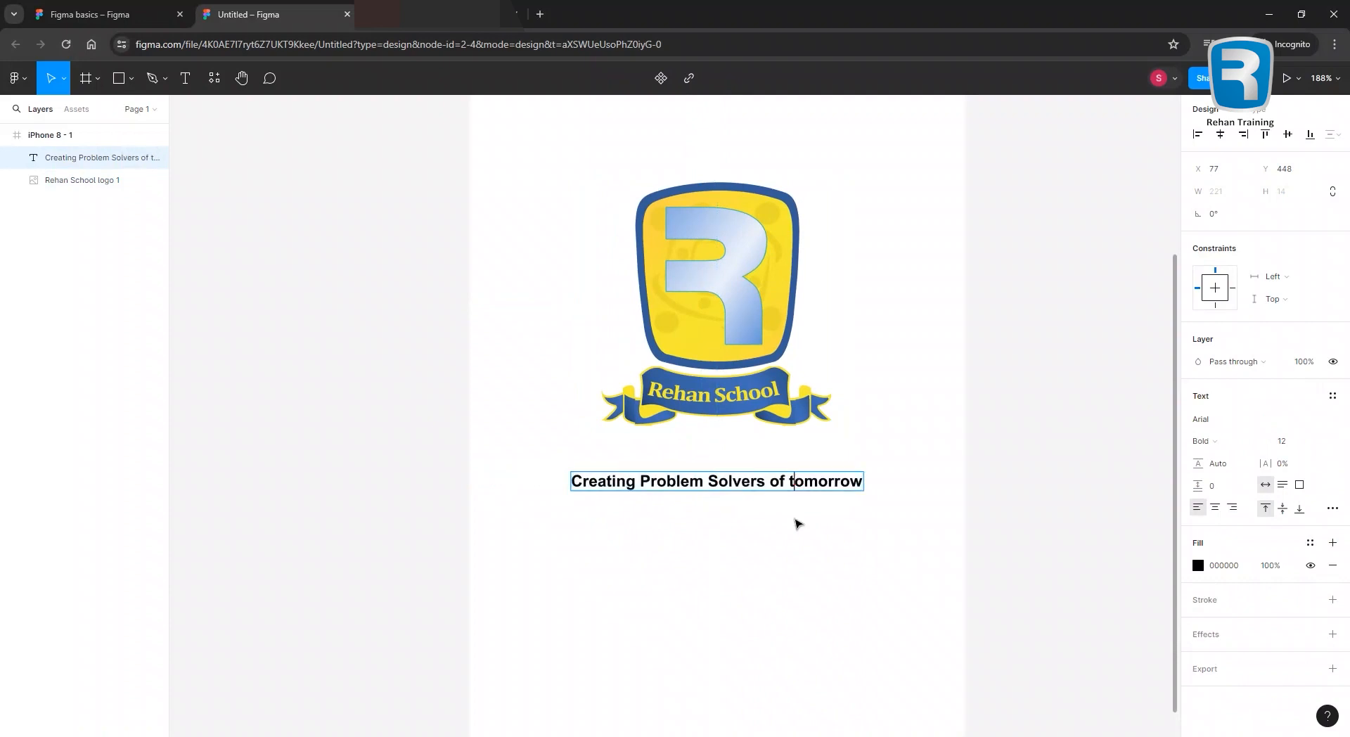
{"action": "type", "text": "T"}
{"action": "left_click", "coordinate": [765, 538]}
Tuck the tagline closer under the logo and move both up together, centred in the frame.
{"action": "left_click_drag", "start_coordinate": [682, 478], "coordinate": [687, 481]}
{"action": "scroll", "coordinate": [784, 497], "scroll_direction": "down", "scroll_amount": 3}
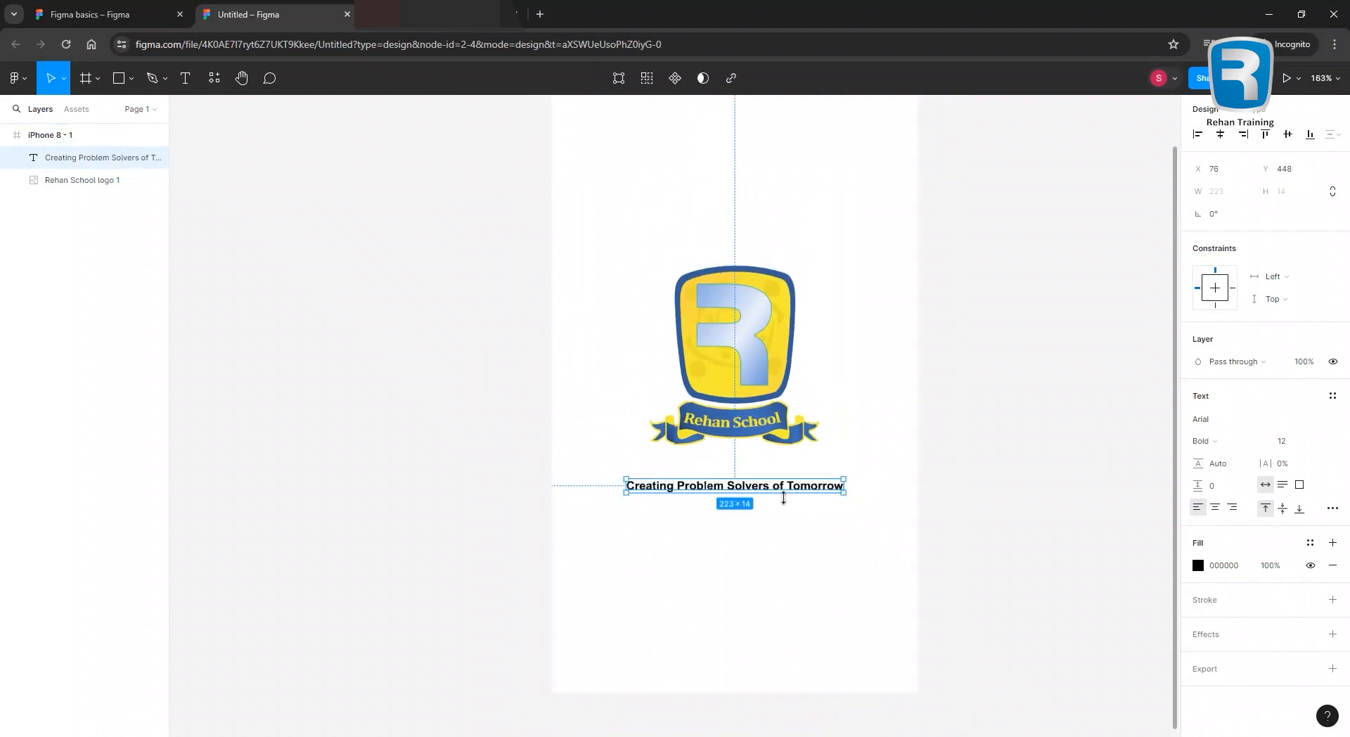
{"action": "scroll", "coordinate": [784, 497], "scroll_direction": "down", "scroll_amount": 1}
{"action": "left_click", "coordinate": [984, 419]}
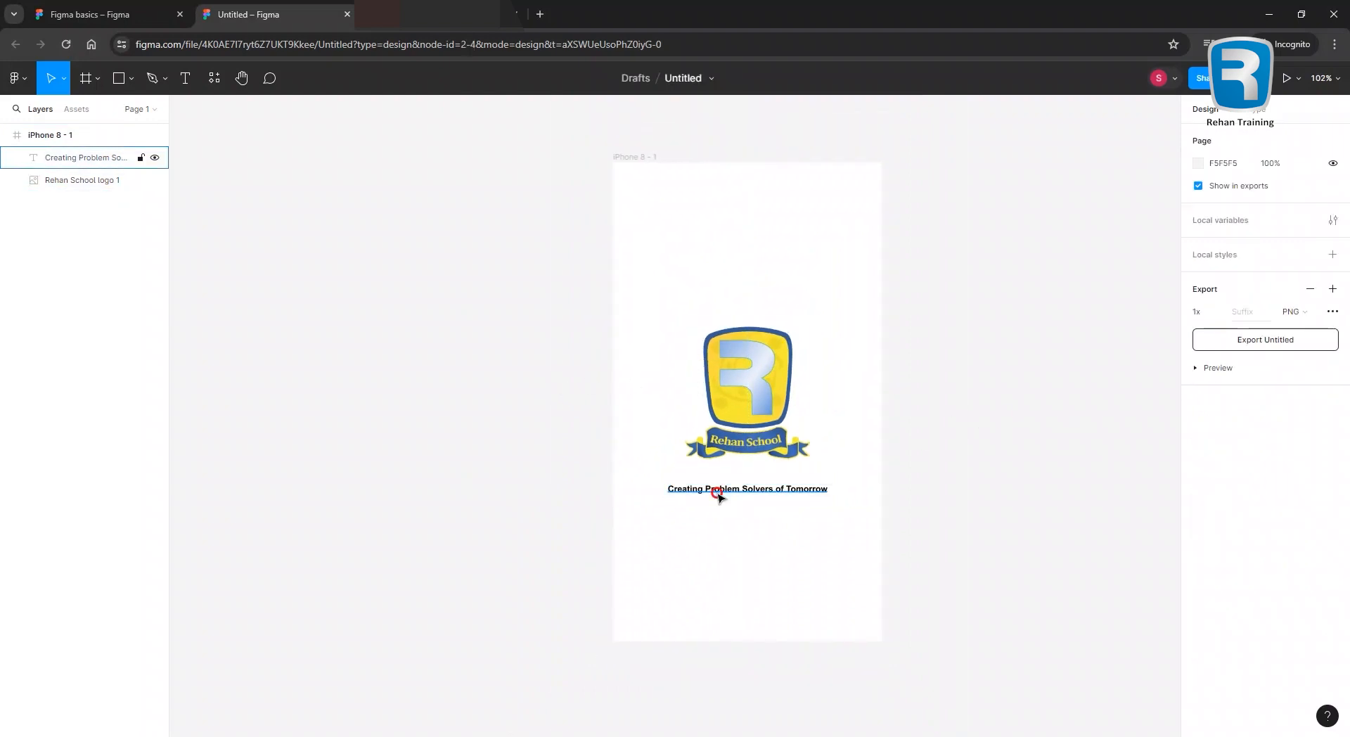
{"action": "left_click_drag", "start_coordinate": [714, 493], "coordinate": [717, 486]}
{"action": "left_click", "coordinate": [745, 400], "text": "shift"}
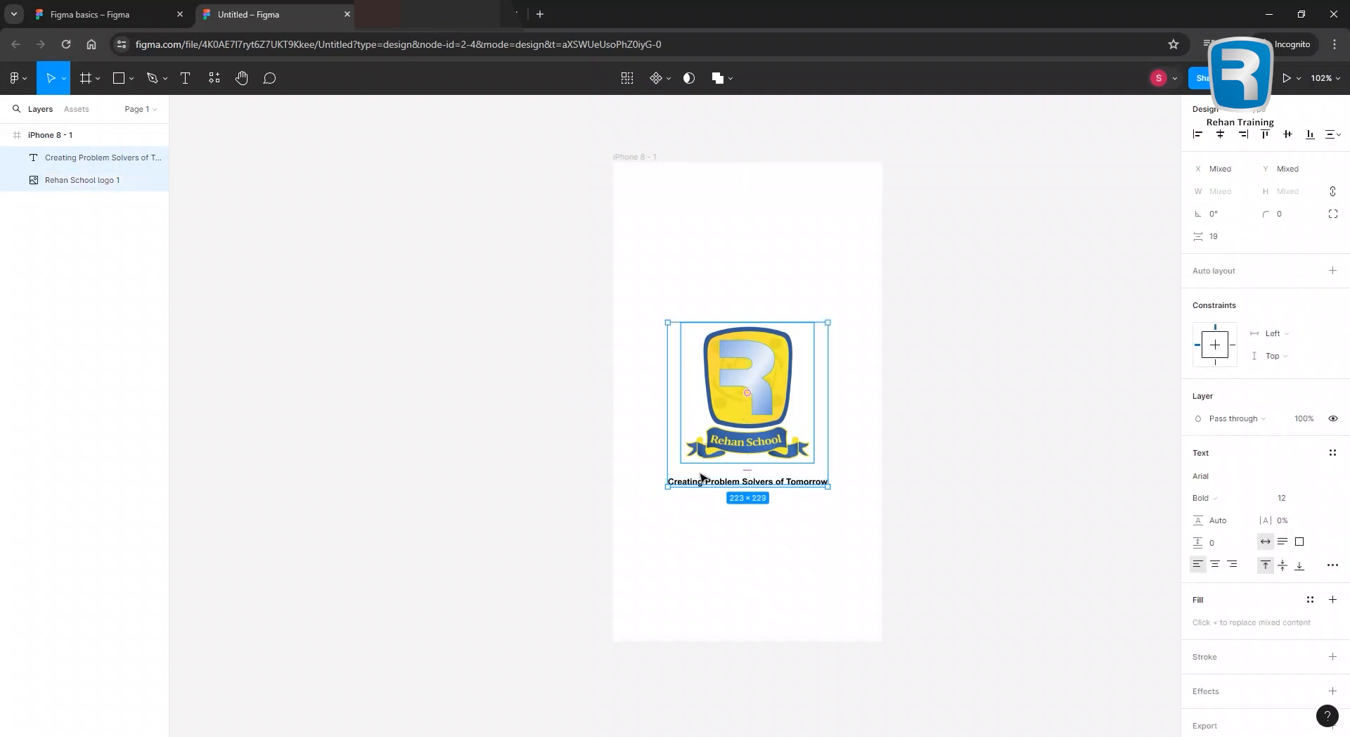
{"action": "mouse_move", "coordinate": [718, 420]}
{"action": "left_mouse_down"}
{"action": "mouse_move", "coordinate": [719, 402]}
{"action": "mouse_move", "coordinate": [718, 418]}
{"action": "left_mouse_up"}
{"action": "left_click", "coordinate": [964, 426]}
{"action": "left_click_drag", "start_coordinate": [561, 336], "coordinate": [394, 352]}
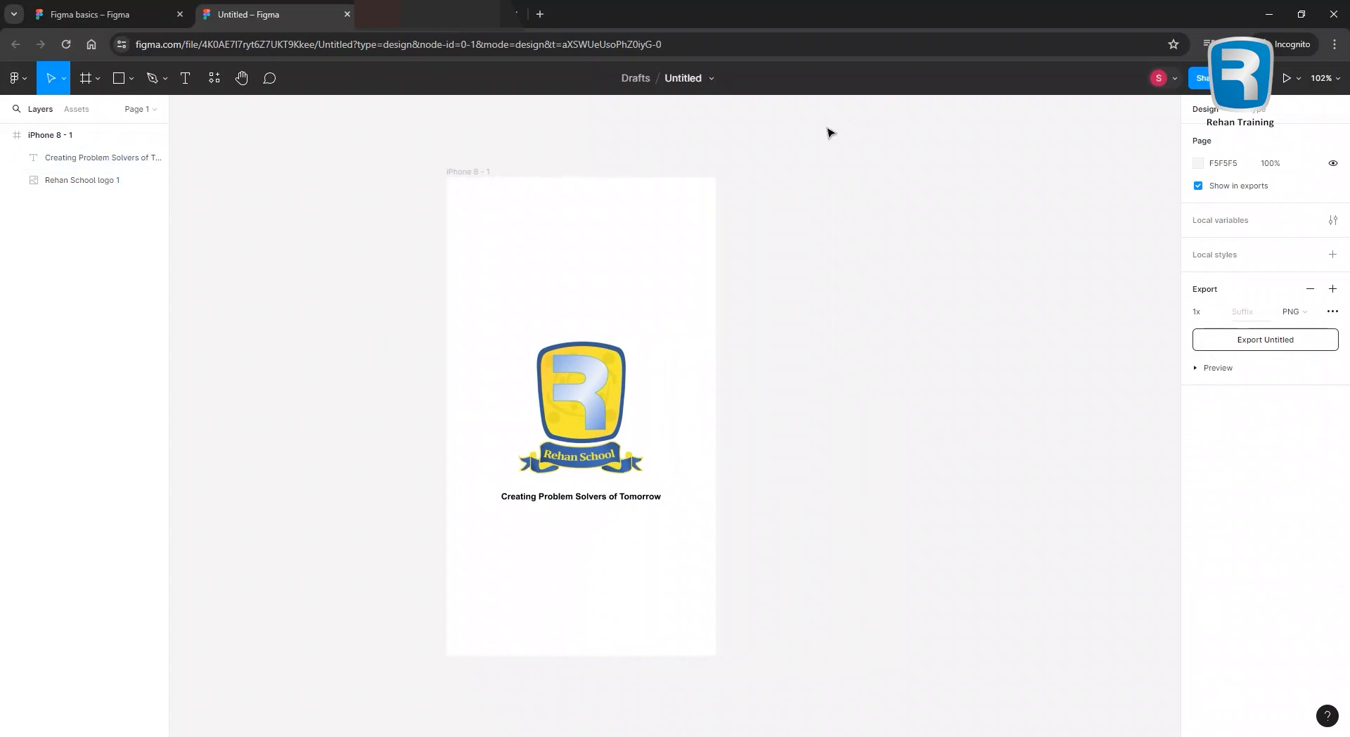
{"action": "left_click", "coordinate": [476, 173]}
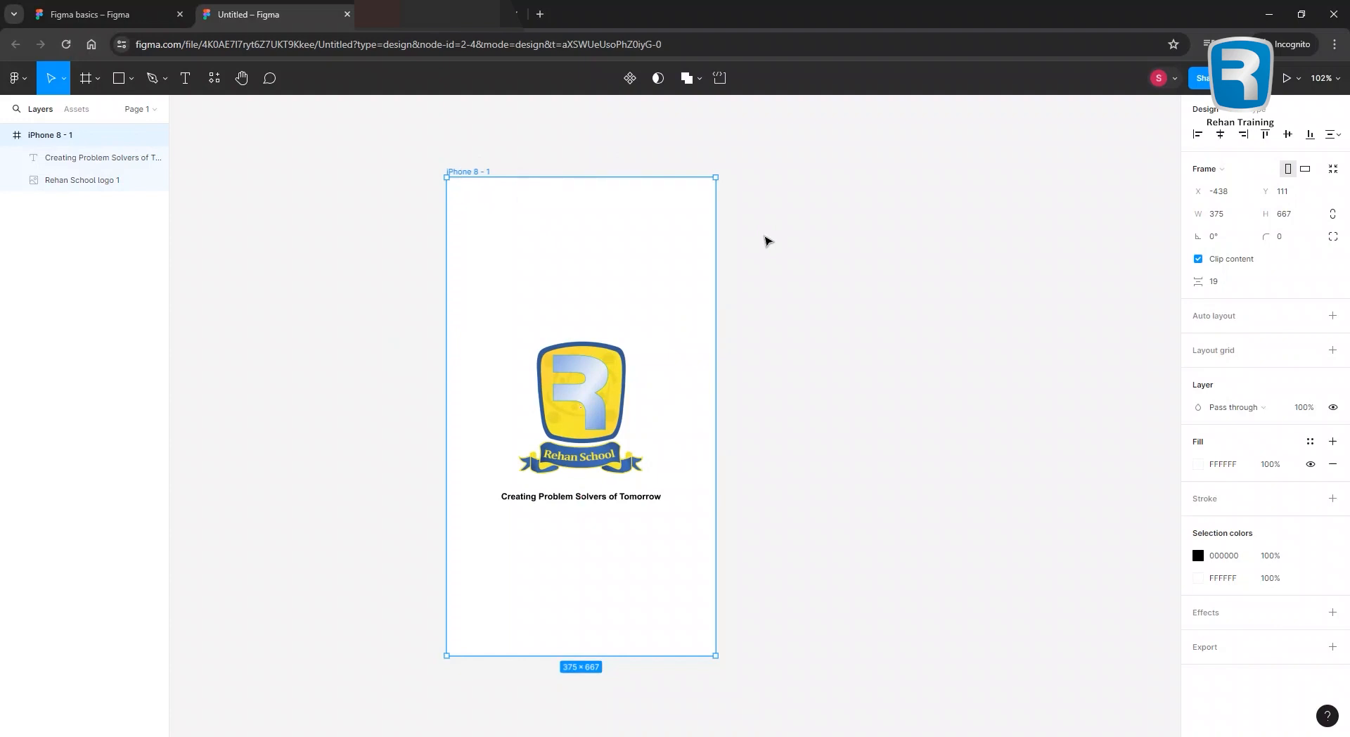
Duplicate iPhone 8 - 1 as iPhone 8 - 2 and check both frames are visible.
{"action": "key", "text": "ctrl+d"}
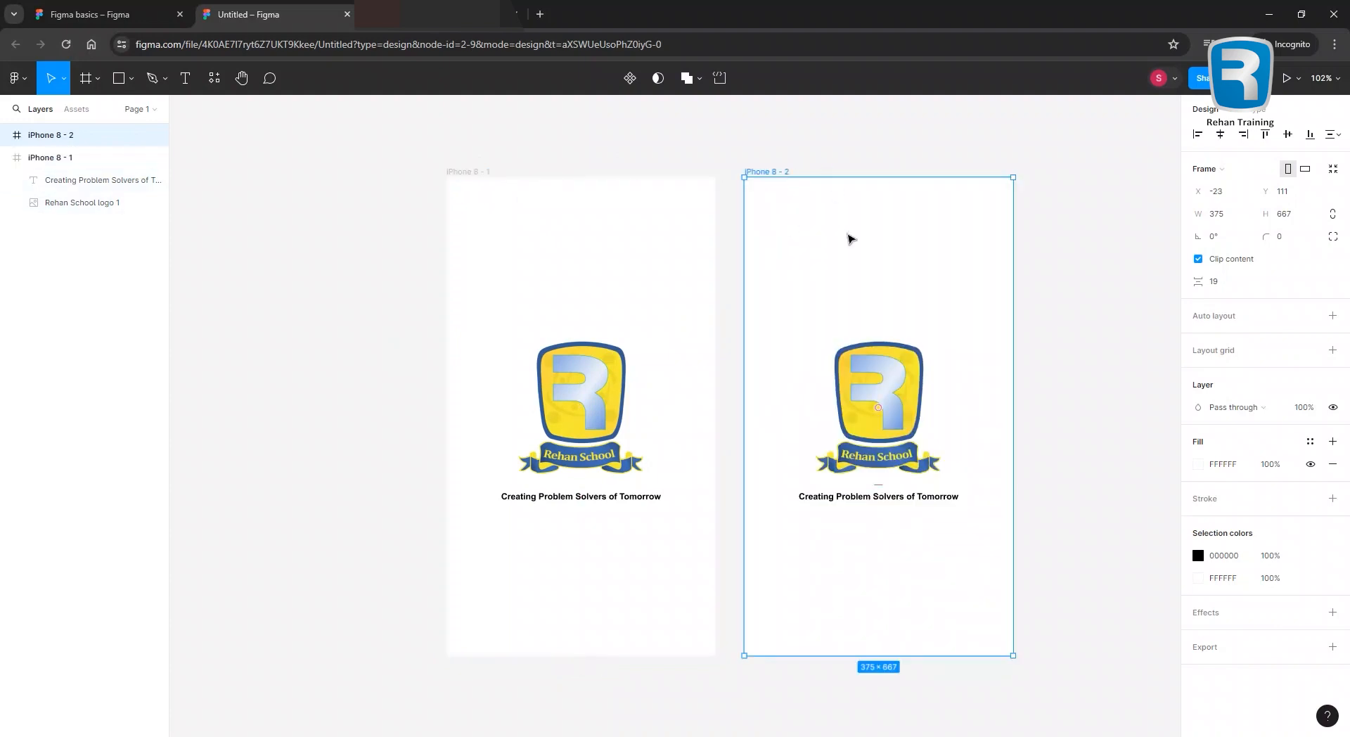
{"action": "left_click", "coordinate": [1096, 367]}
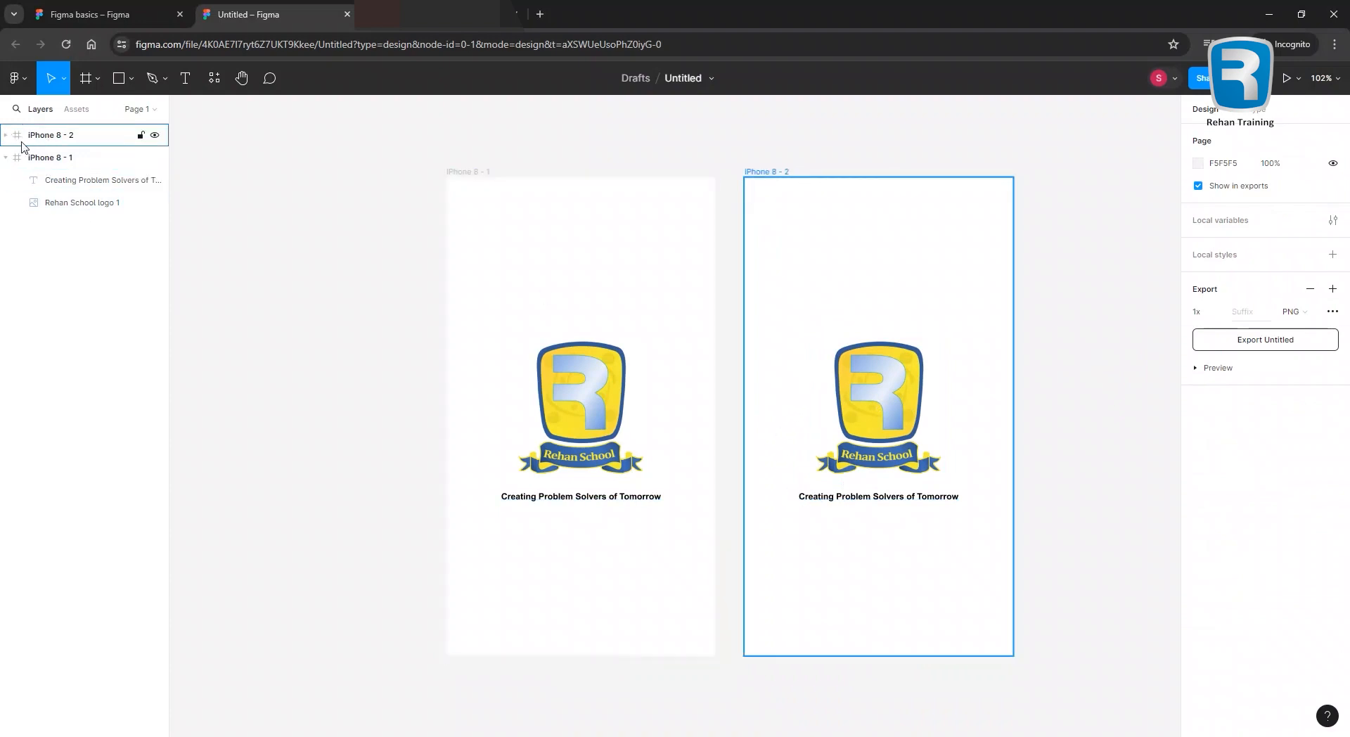
{"action": "left_click", "coordinate": [4, 159]}
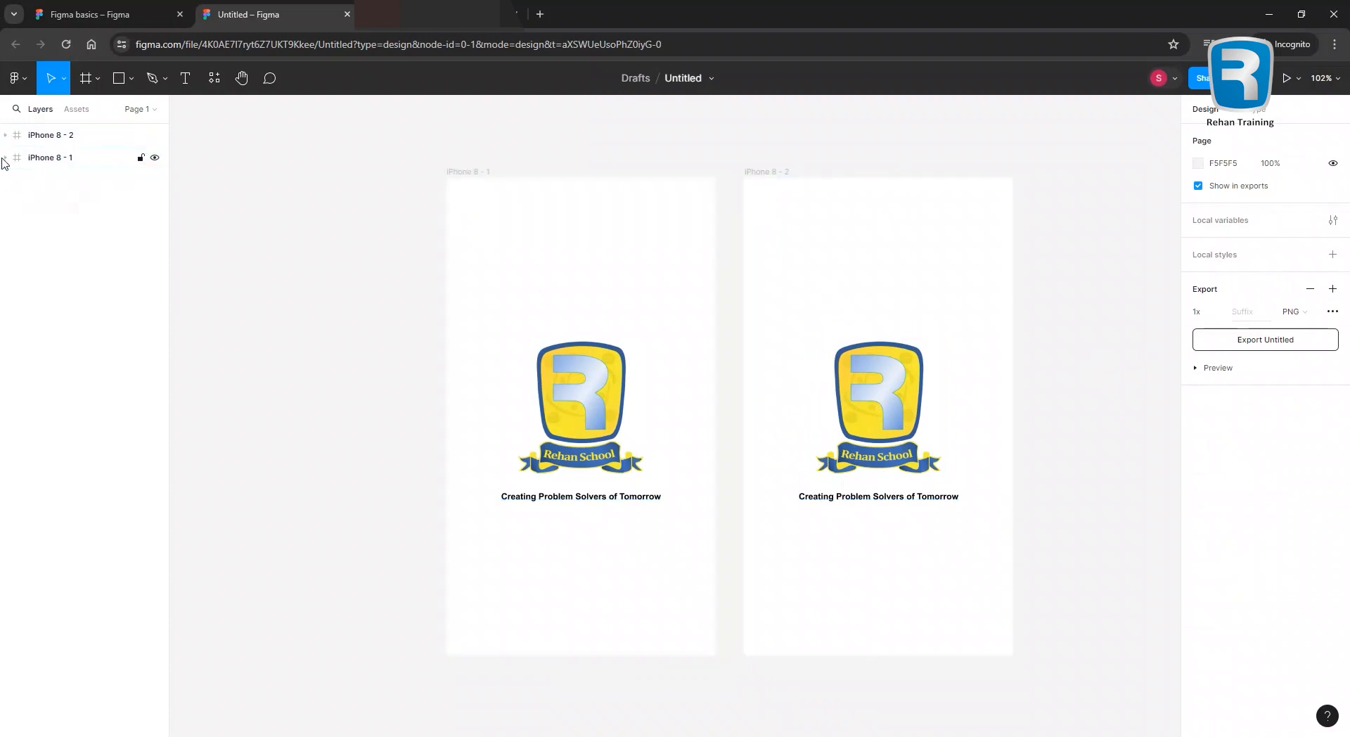
{"action": "left_click", "coordinate": [155, 158]}
{"action": "left_click", "coordinate": [154, 159]}
{"action": "left_click", "coordinate": [154, 136]}
{"action": "left_click", "coordinate": [155, 137]}
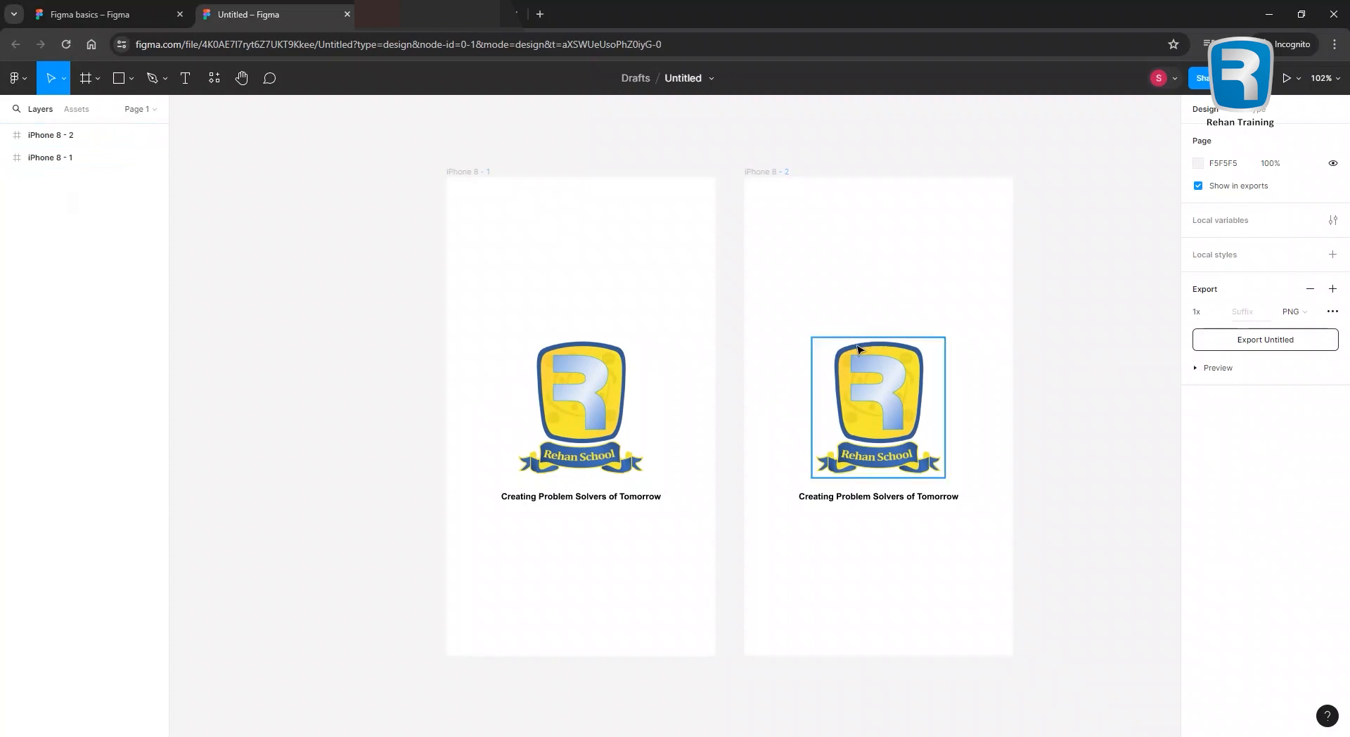
{"action": "left_click_drag", "start_coordinate": [835, 546], "coordinate": [649, 535]}
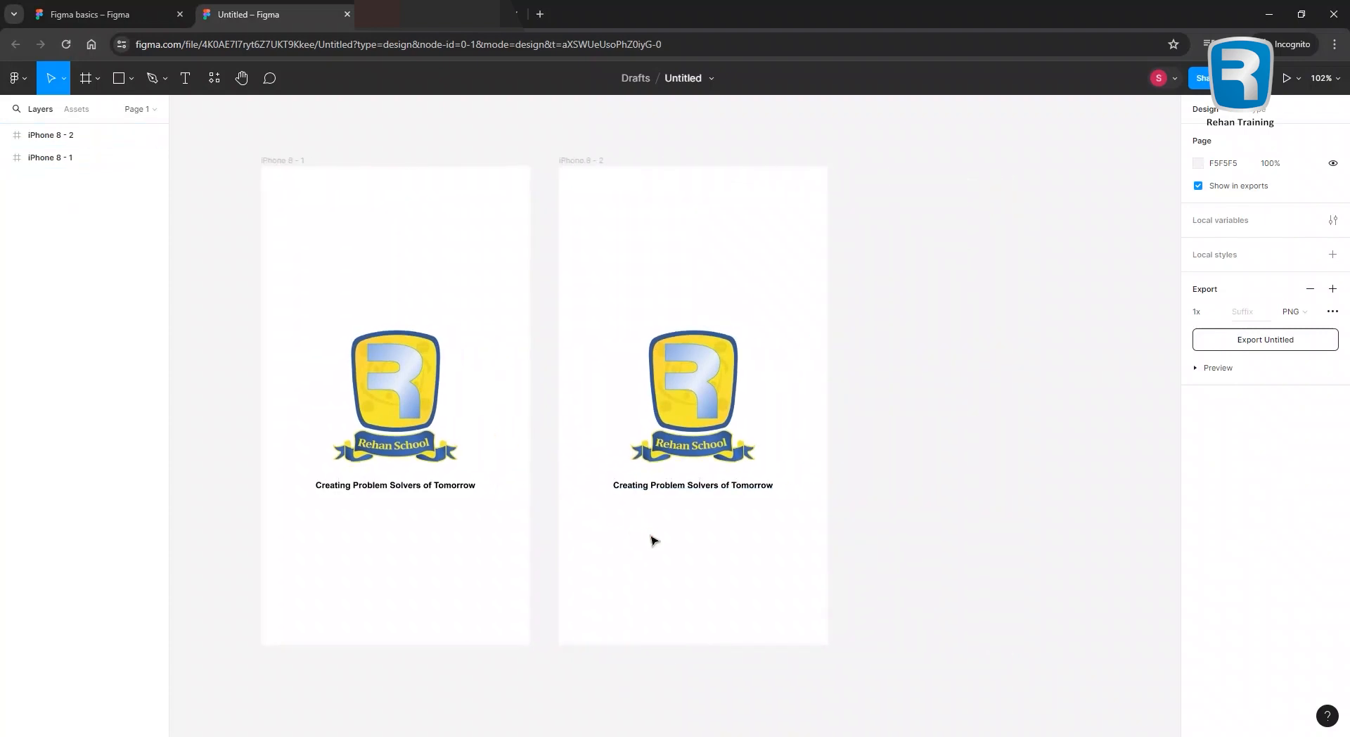
In iPhone 8 - 2, move the tagline to the bottom and shrink the logo to 92×96.
{"action": "left_click_drag", "start_coordinate": [663, 492], "coordinate": [643, 568]}
{"action": "left_click", "coordinate": [740, 460]}
{"action": "left_click_drag", "start_coordinate": [759, 466], "coordinate": [690, 258]}
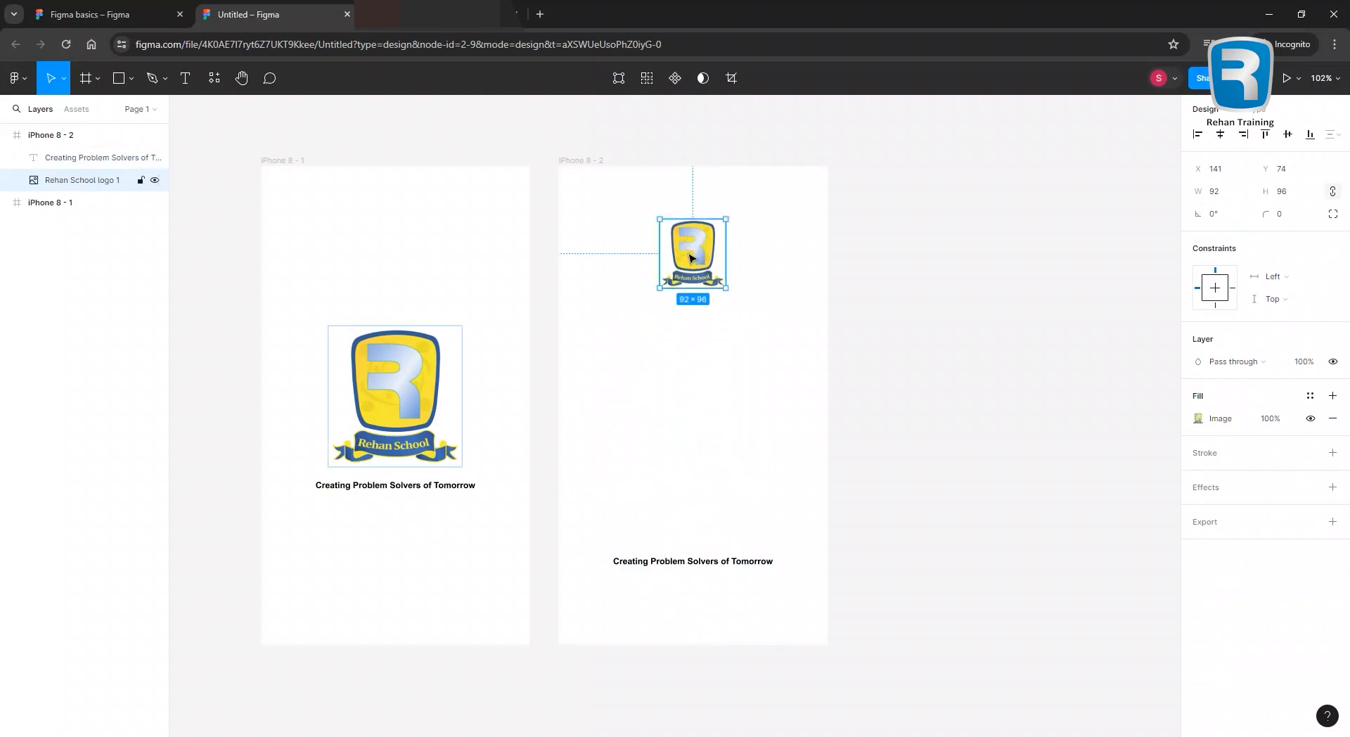
{"action": "left_click", "coordinate": [625, 376]}
{"action": "left_click", "coordinate": [689, 265]}
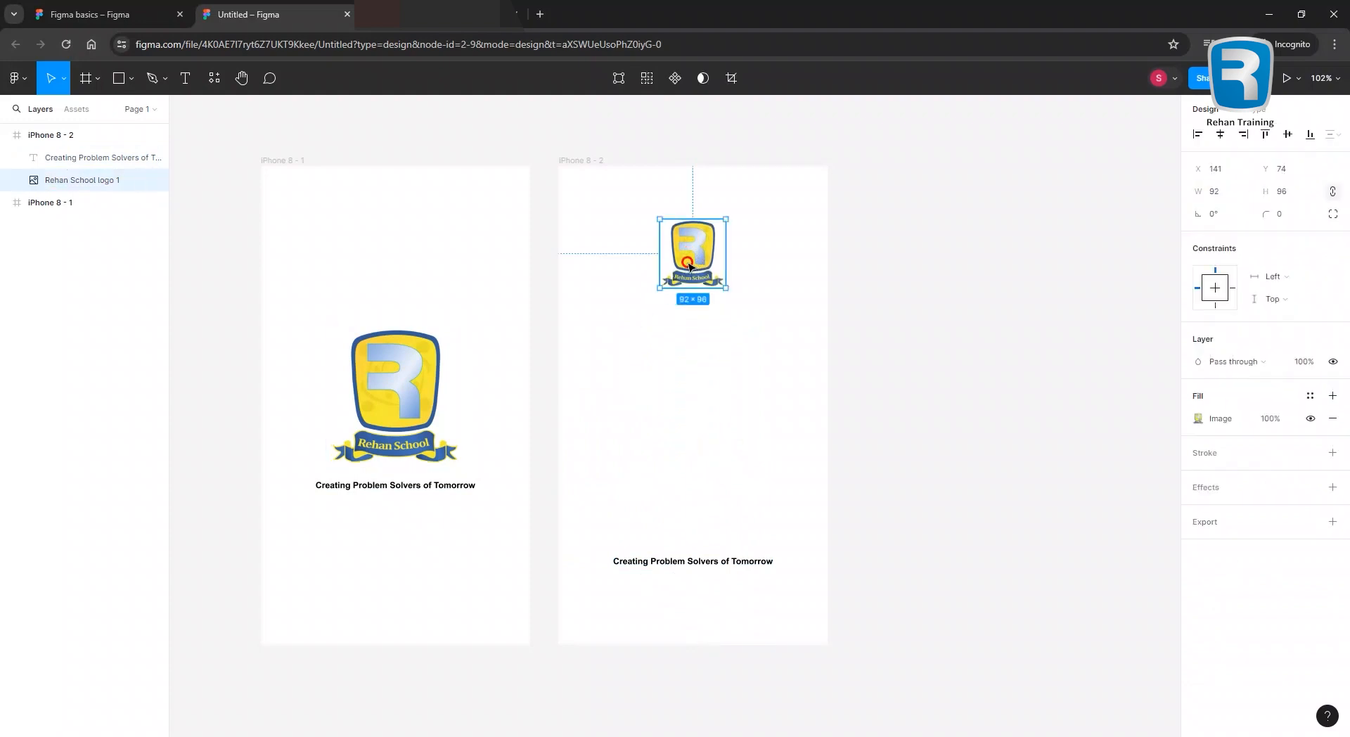
{"action": "left_click", "coordinate": [634, 357]}
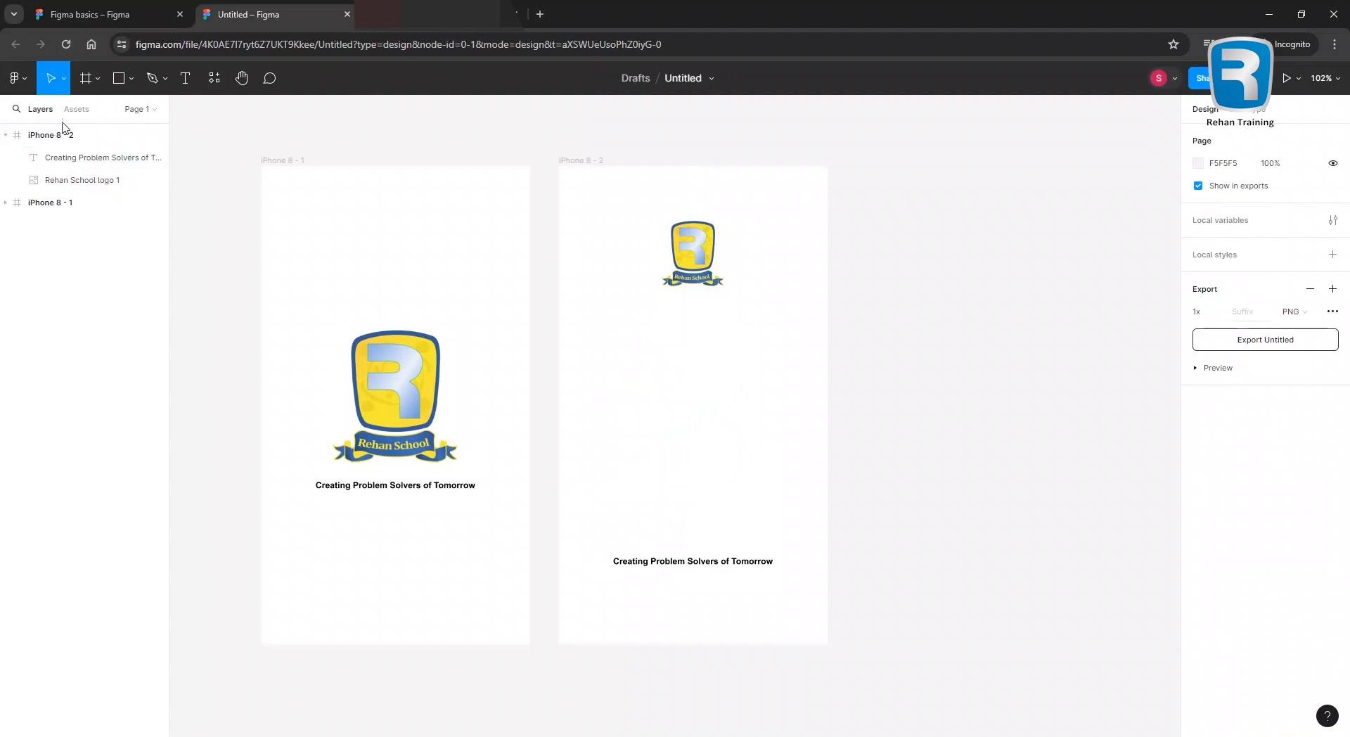
Draw a wide rectangle below the logo and give it a light grey F0F0F0 fill.
{"action": "left_click", "coordinate": [120, 79]}
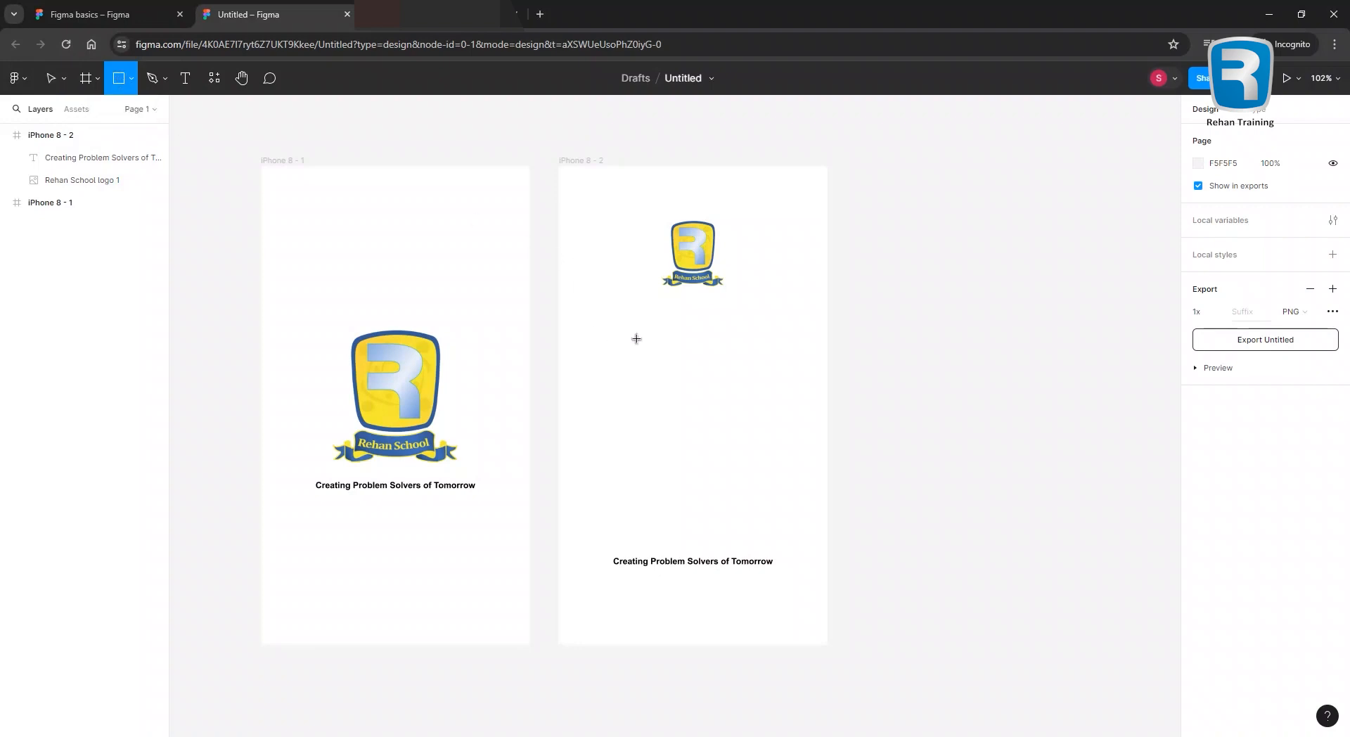
{"action": "left_click_drag", "start_coordinate": [571, 325], "coordinate": [811, 363]}
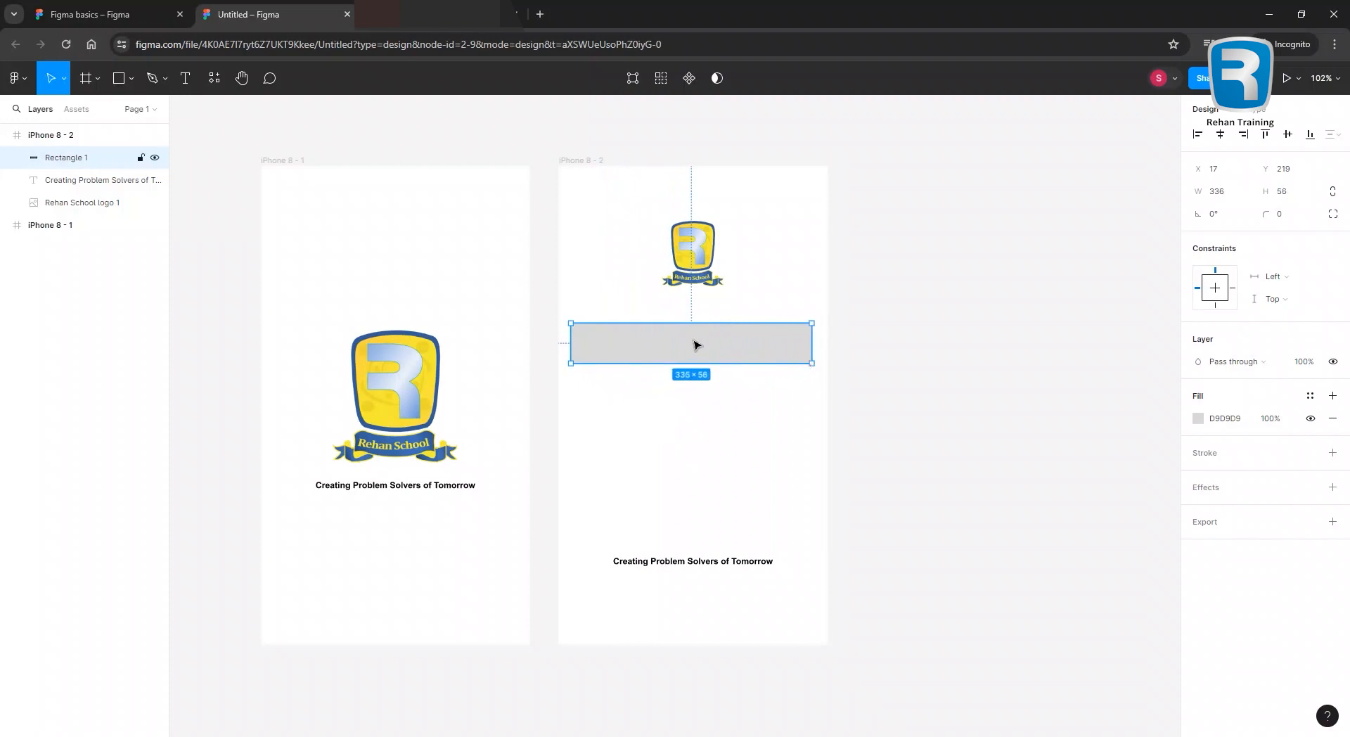
{"action": "left_click_drag", "start_coordinate": [673, 349], "coordinate": [668, 373]}
{"action": "left_click_drag", "start_coordinate": [689, 273], "coordinate": [689, 290]}
{"action": "left_click", "coordinate": [627, 358]}
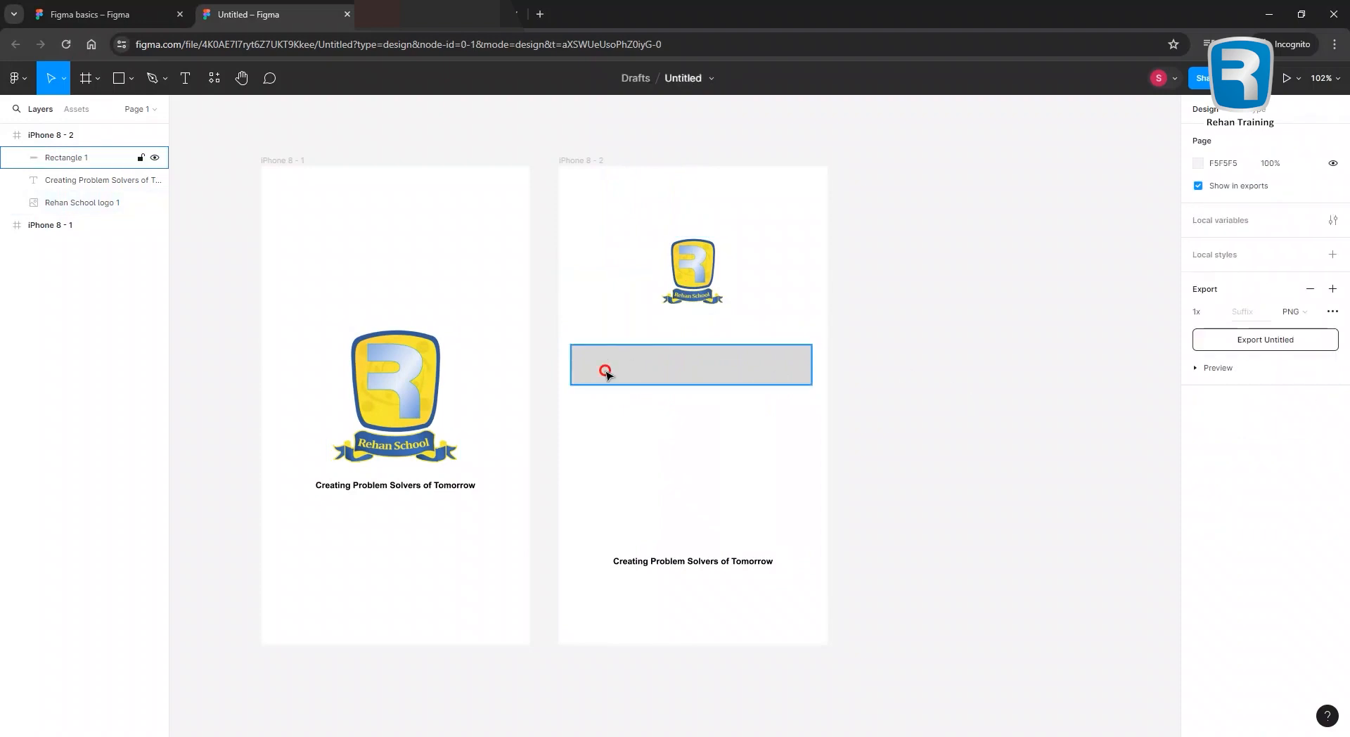
{"action": "left_click", "coordinate": [1198, 418]}
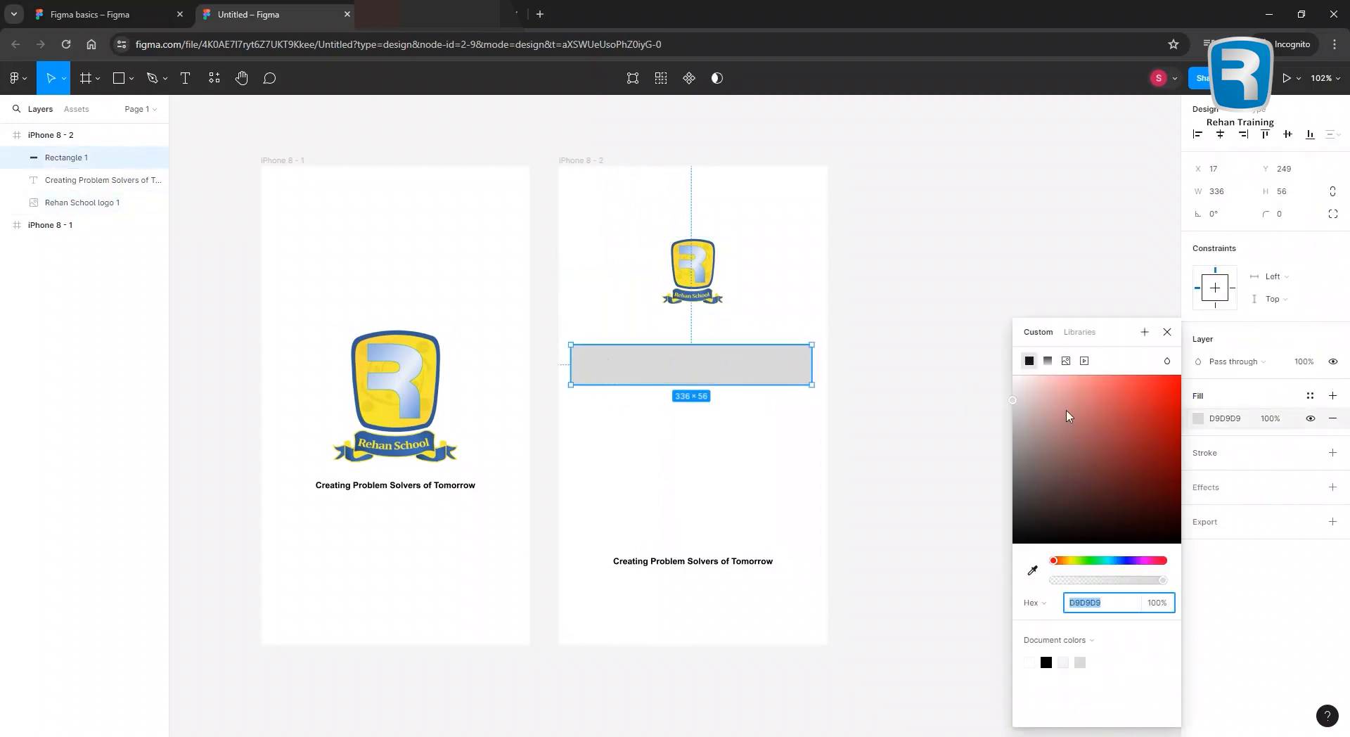
{"action": "left_click_drag", "start_coordinate": [1036, 385], "coordinate": [1010, 386]}
{"action": "left_click", "coordinate": [925, 352]}
Move the copied tagline above the grey box and change its text to 'Enter Your Email'.
{"action": "scroll", "coordinate": [729, 365], "scroll_direction": "up", "scroll_amount": 5}
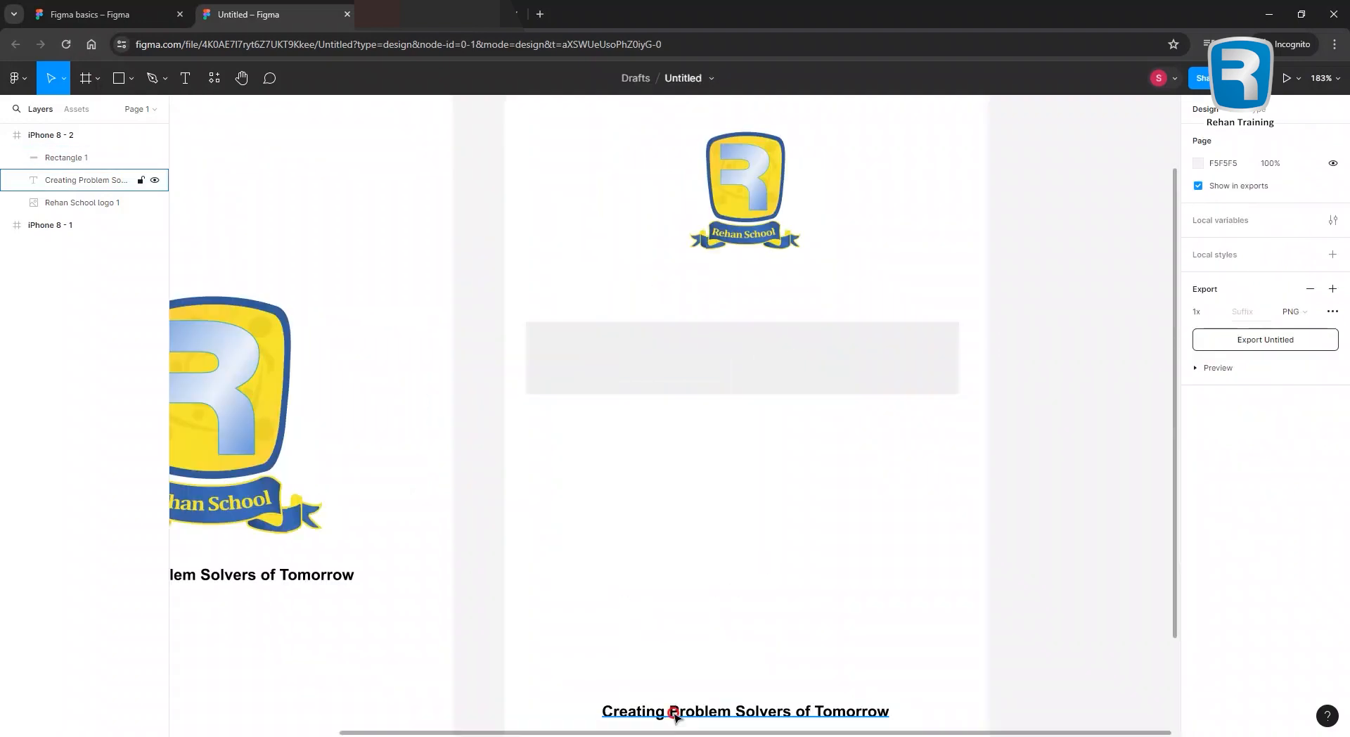
{"action": "left_click", "coordinate": [667, 604]}
{"action": "left_click_drag", "start_coordinate": [668, 605], "coordinate": [586, 308]}
{"action": "double_click", "coordinate": [601, 300]}
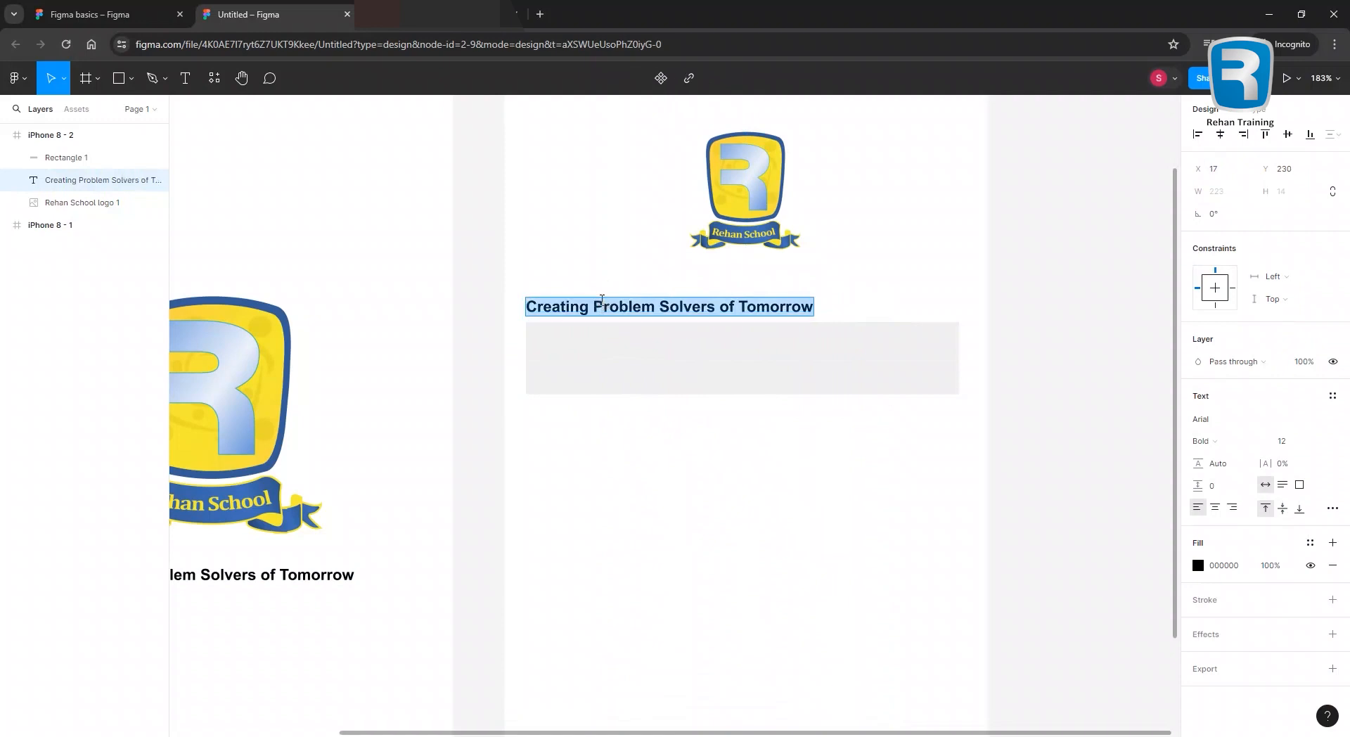
{"action": "type", "text": "Ent"}
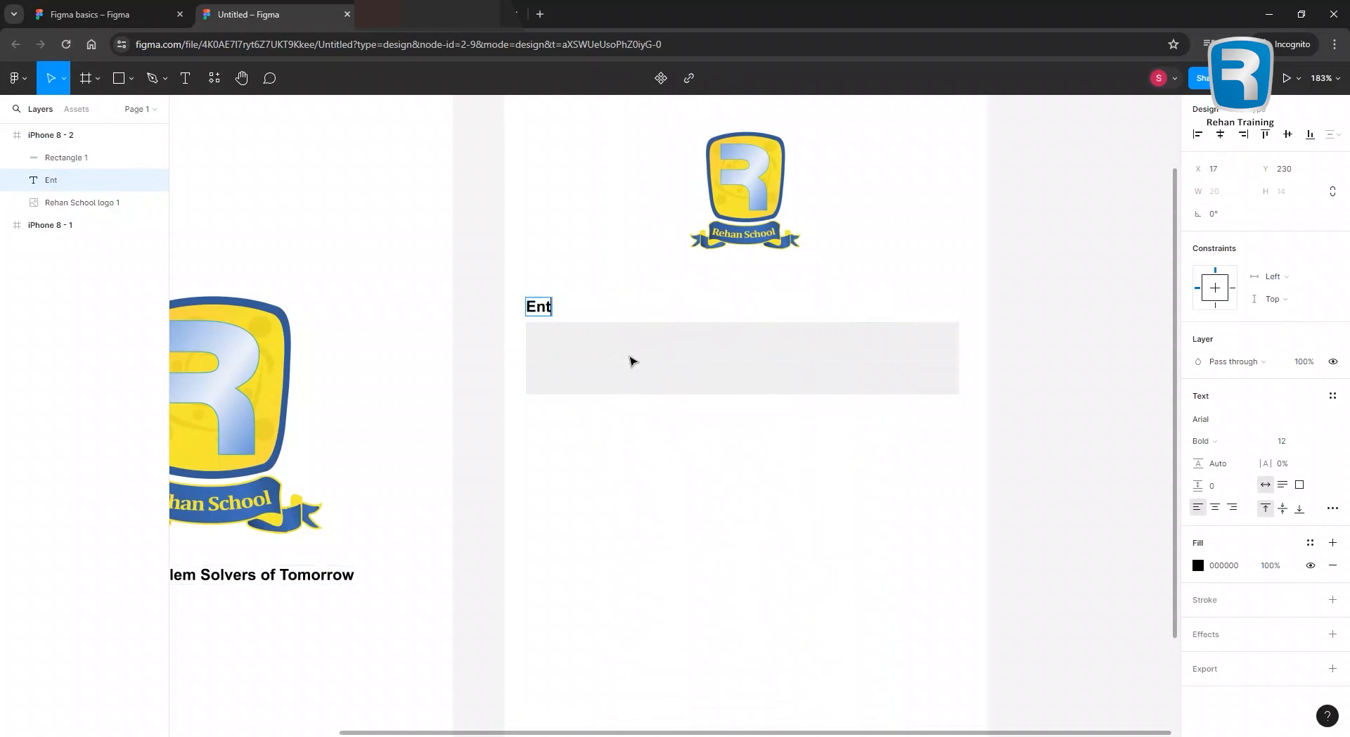
{"action": "type", "text": "er Your Email"}
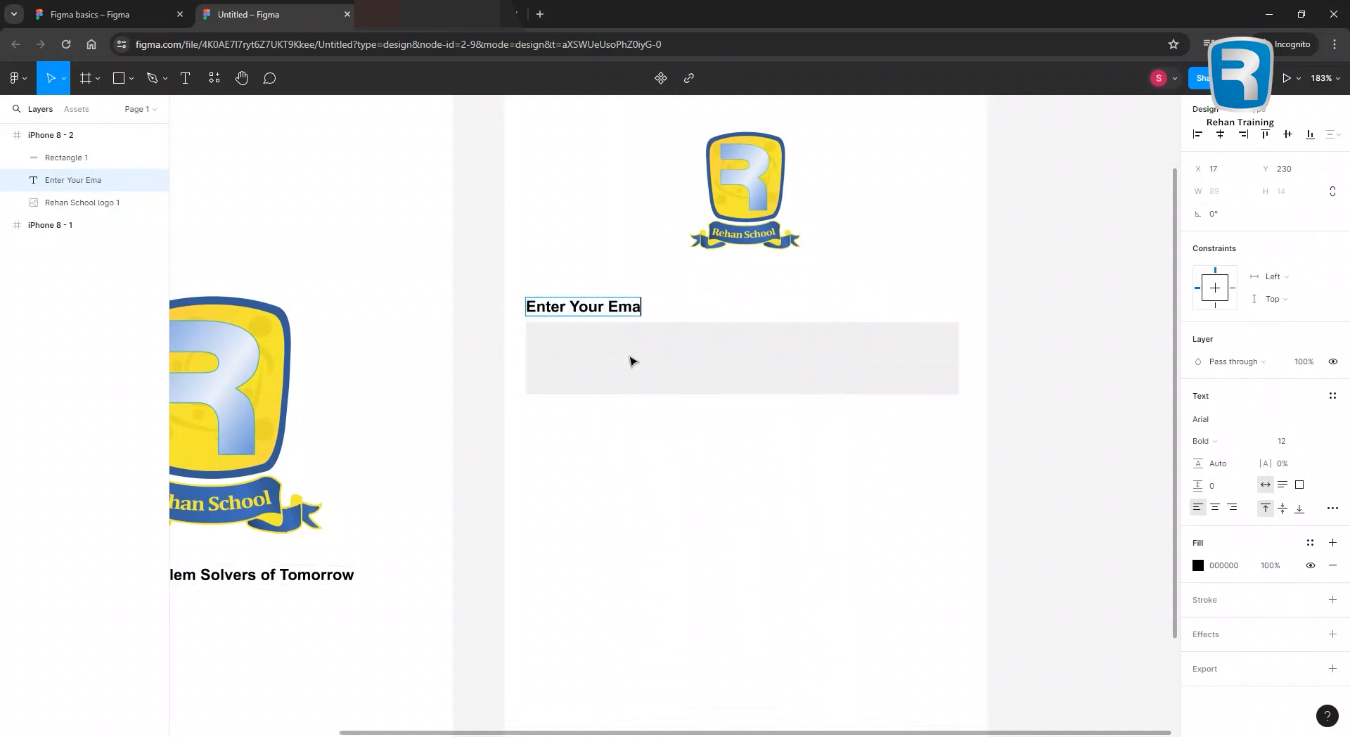
{"action": "left_click", "coordinate": [629, 361]}
{"action": "left_click_drag", "start_coordinate": [606, 308], "coordinate": [617, 309]}
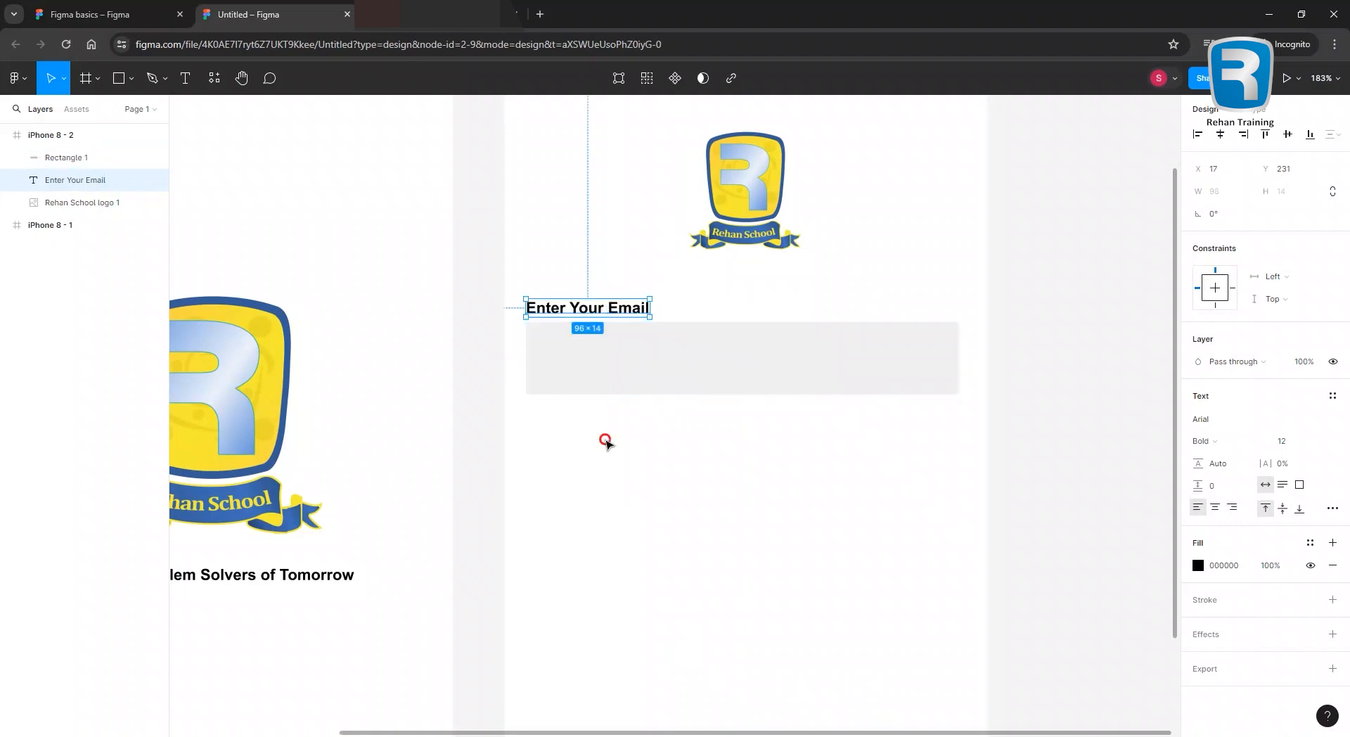
{"action": "left_click", "coordinate": [608, 442]}
Enlarge the email label to font size 16 and move the grey box just below it.
{"action": "scroll", "coordinate": [638, 448], "scroll_direction": "down", "scroll_amount": 3}
{"action": "scroll", "coordinate": [645, 455], "scroll_direction": "down", "scroll_amount": 1}
{"action": "left_click", "coordinate": [610, 374]}
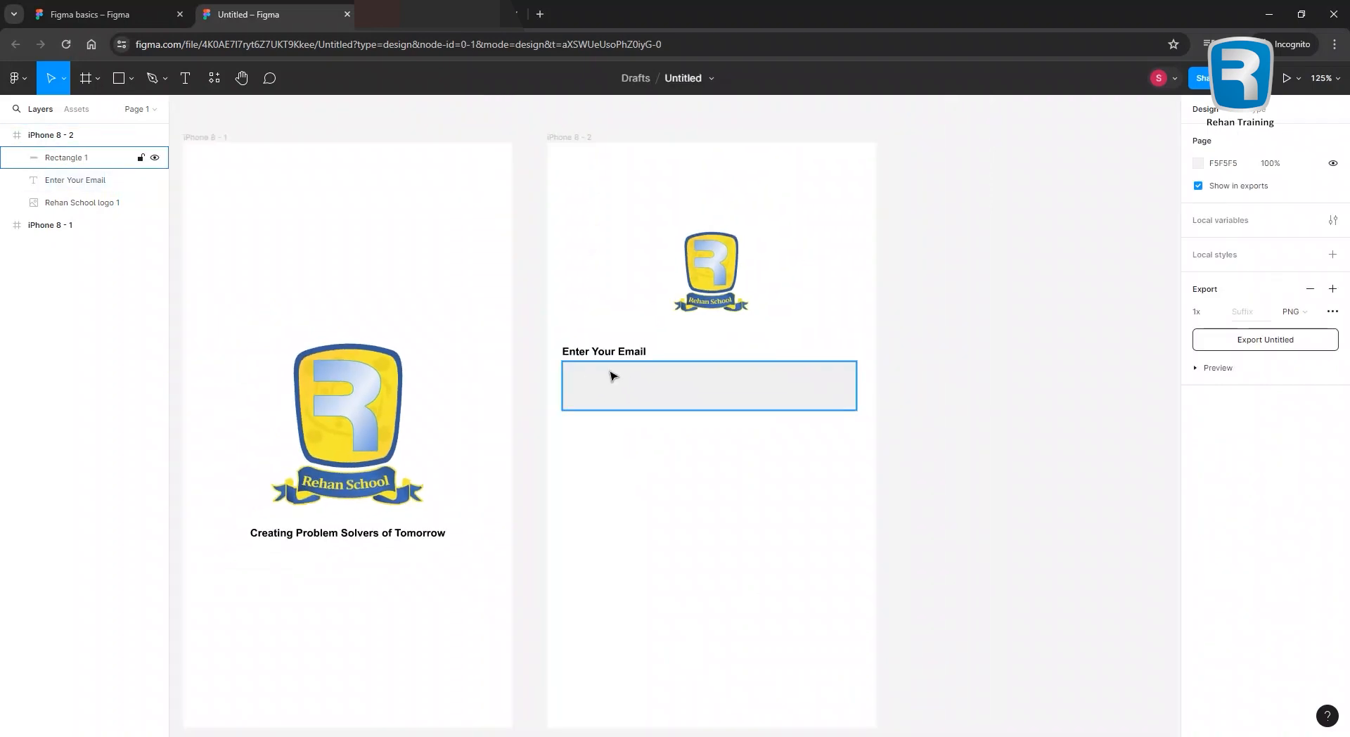
{"action": "left_click", "coordinate": [618, 385]}
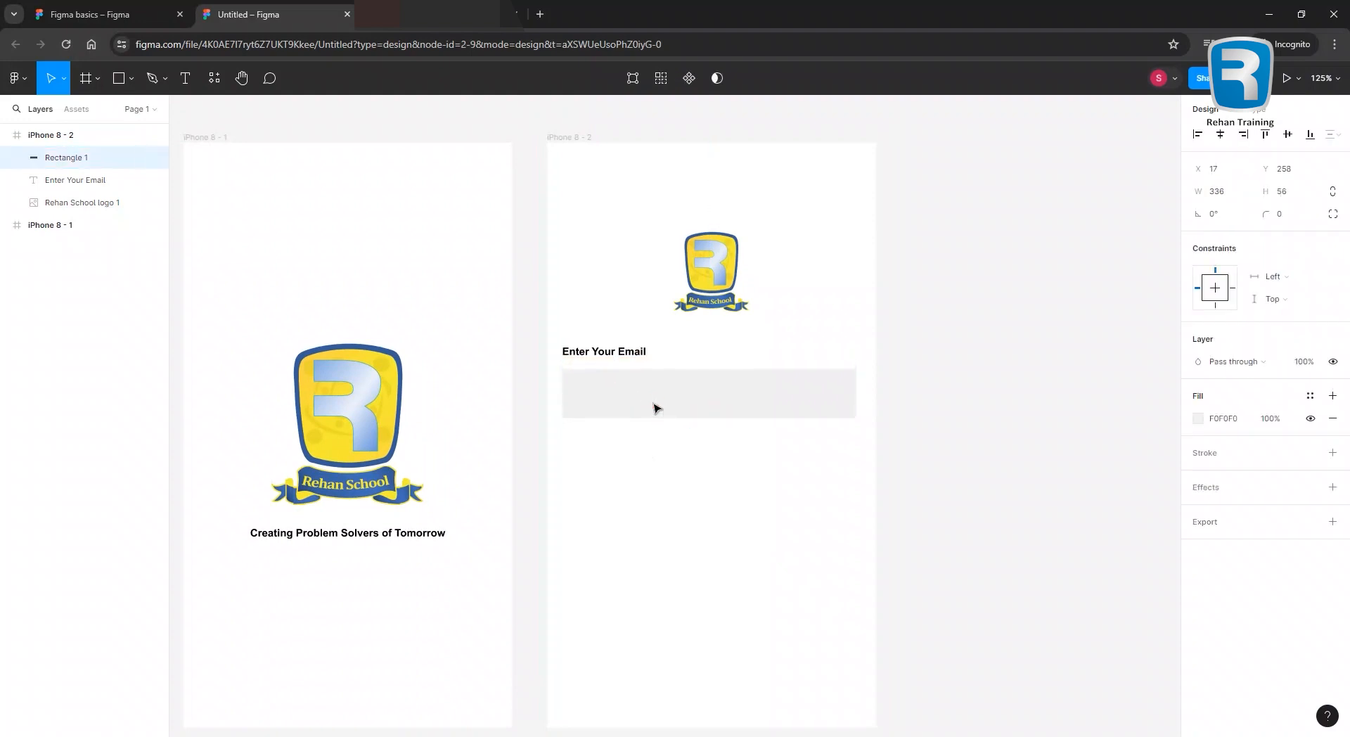
{"action": "left_click", "coordinate": [621, 353]}
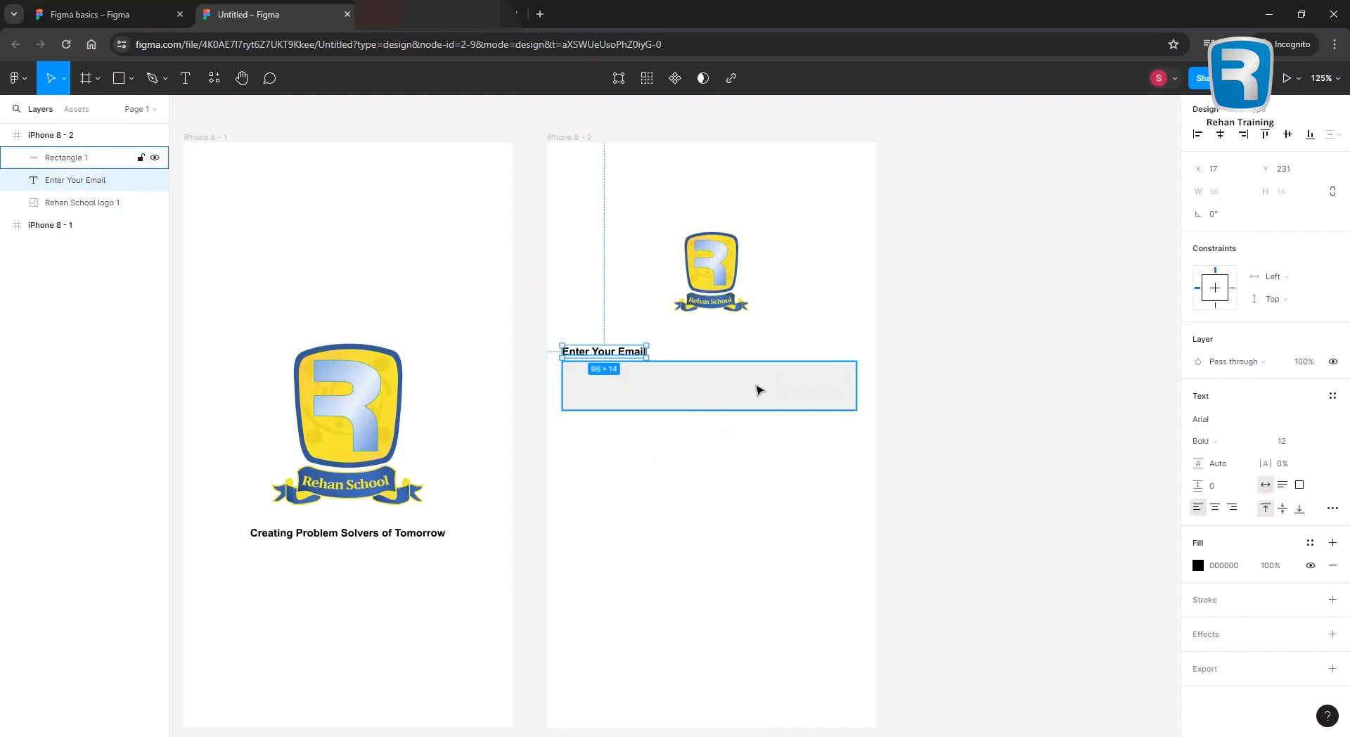
{"action": "key", "text": "ctrl+shift+greater"}
{"action": "key", "text": "ctrl+shift+greater"}
{"action": "key", "text": "ctrl+shift+greater"}
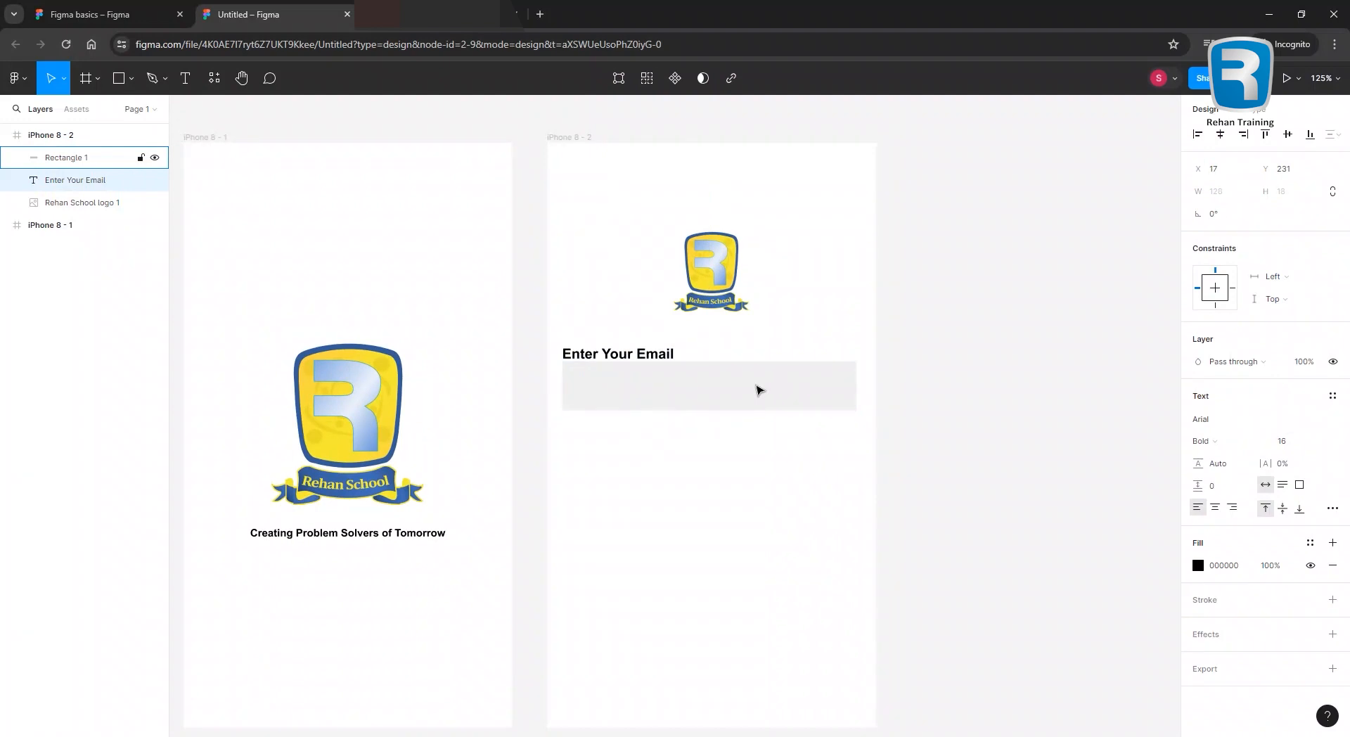
{"action": "left_click_drag", "start_coordinate": [650, 389], "coordinate": [649, 397]}
{"action": "left_click", "coordinate": [625, 480]}
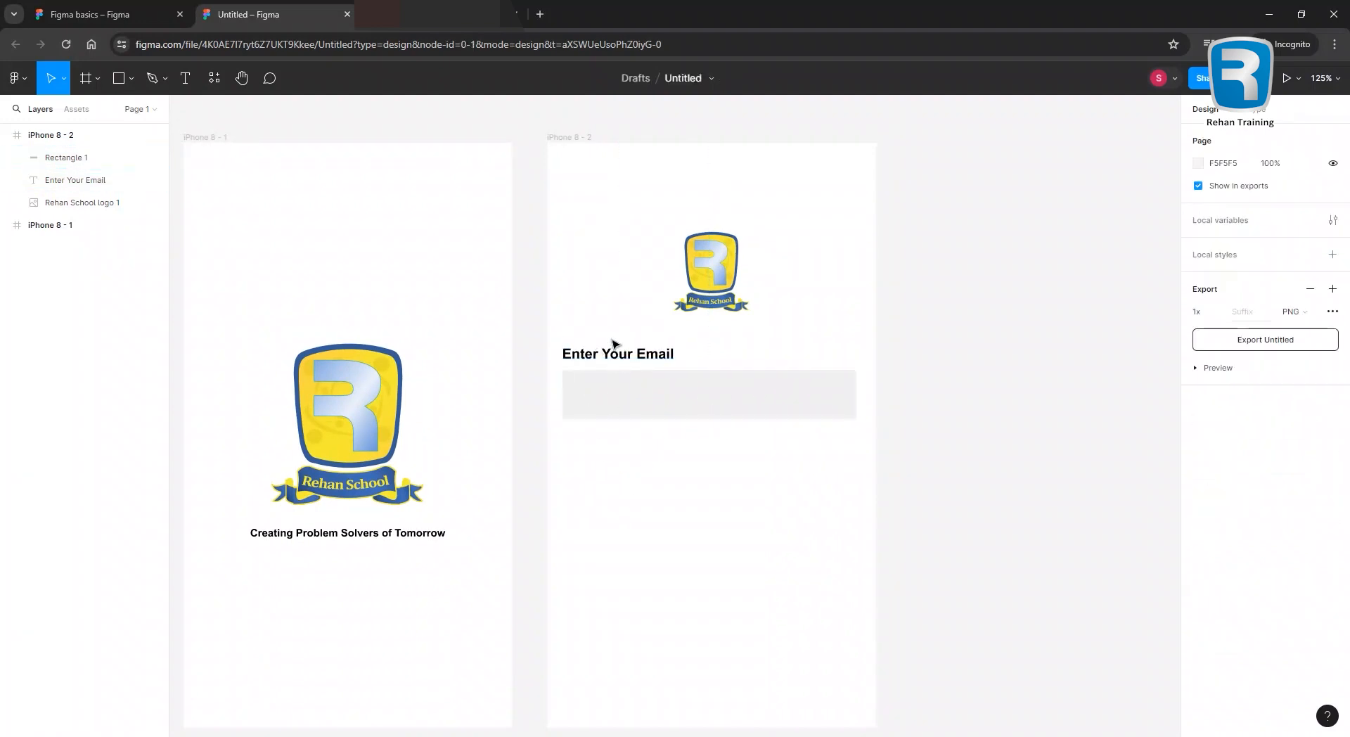
Duplicate the email label and grey box just below the email field.
{"action": "left_click_drag", "start_coordinate": [598, 323], "coordinate": [656, 452]}
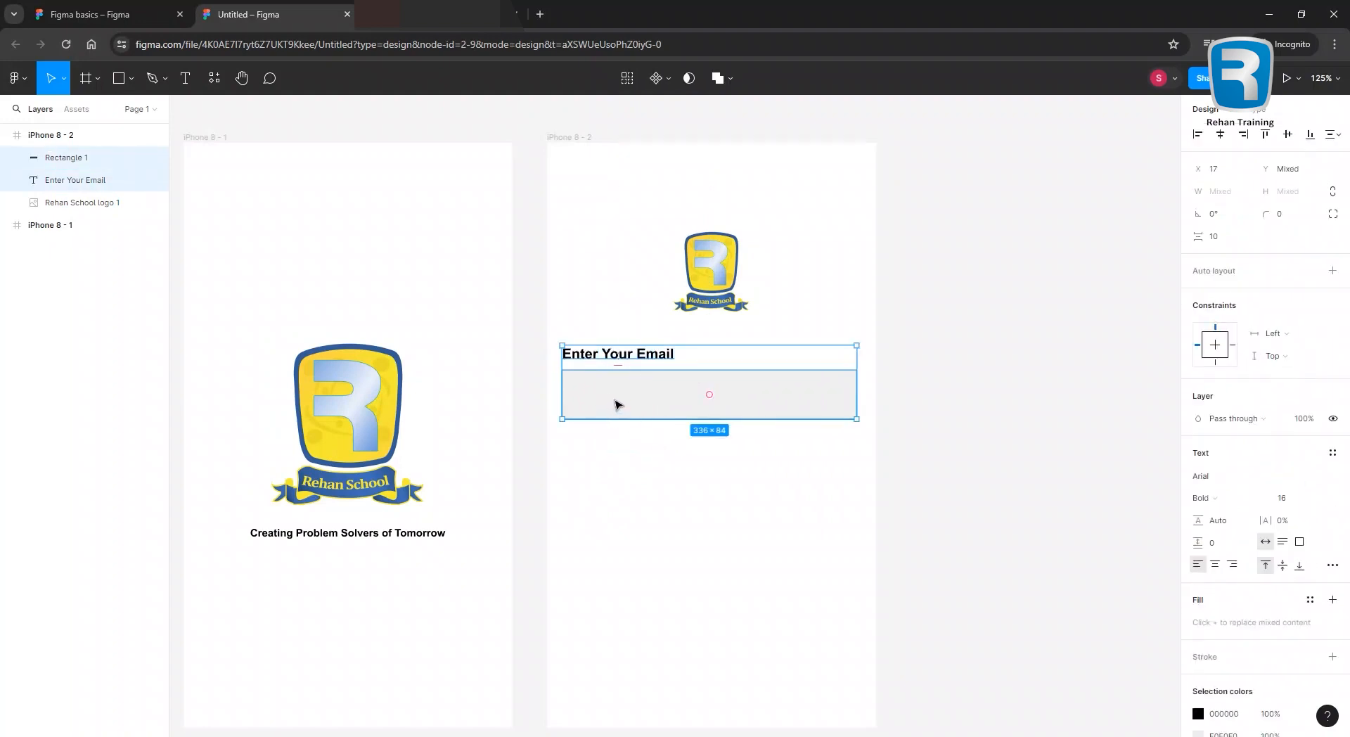
{"action": "left_click_drag", "start_coordinate": [619, 401], "coordinate": [614, 488]}
{"action": "left_click", "coordinate": [611, 473]}
{"action": "left_click", "coordinate": [617, 450]}
Change the copied label's word 'Email' to 'Password'.
{"action": "double_click", "coordinate": [618, 451]}
{"action": "key", "text": "Right"}
{"action": "key", "text": "shift+Left"}
{"action": "key", "text": "shift+Left"}
{"action": "key", "text": "shift+Left"}
{"action": "key", "text": "shift+Left"}
{"action": "key", "text": "shift+Left"}
{"action": "type", "text": "Password"}
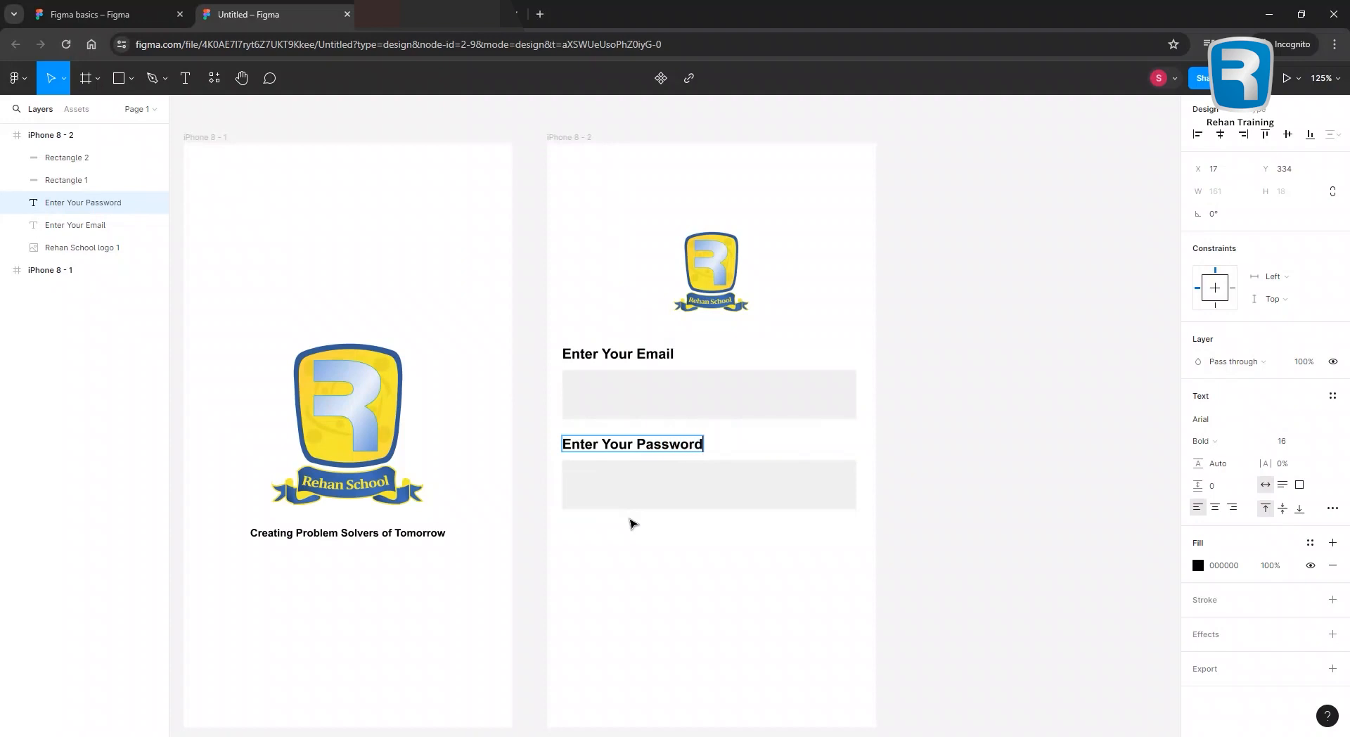
{"action": "key", "text": "Escape"}
{"action": "left_click", "coordinate": [741, 566]}
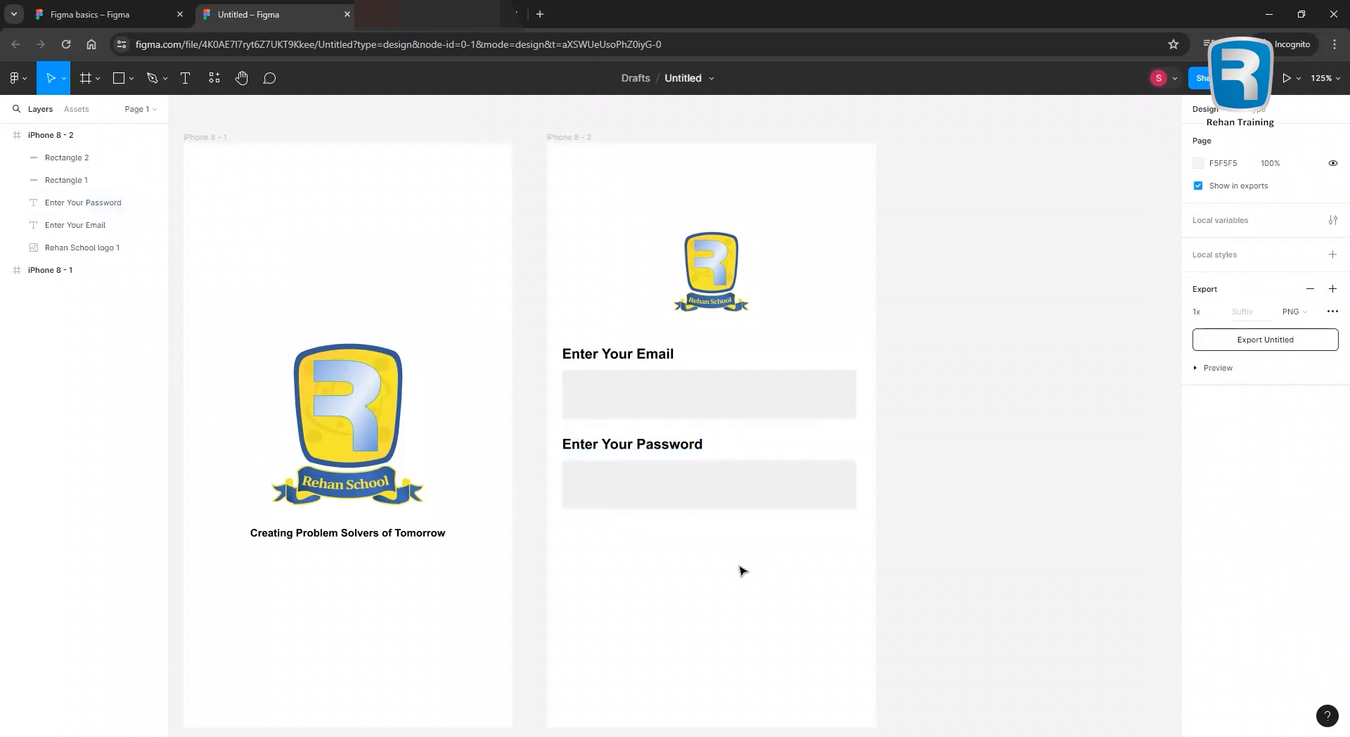
{"action": "scroll", "coordinate": [657, 545], "scroll_direction": "down", "scroll_amount": 2}
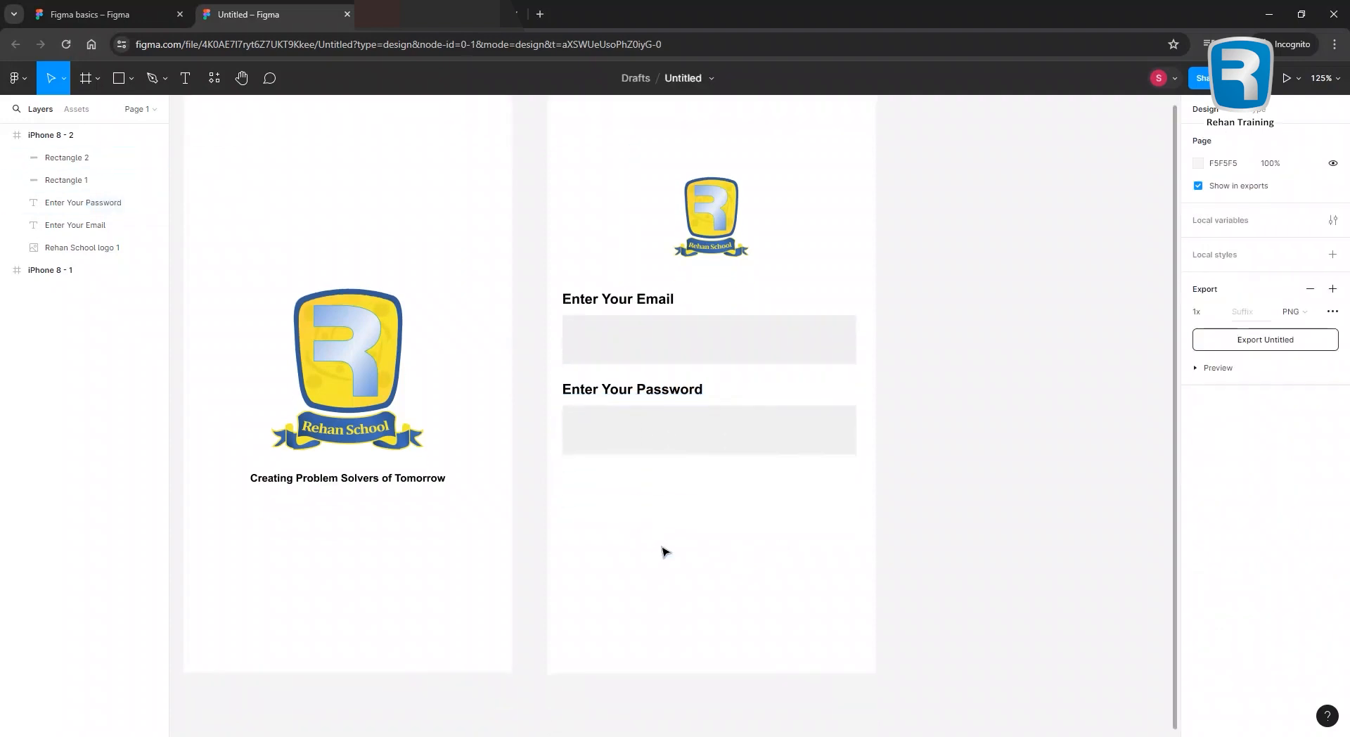
Draw a 137×45 button rectangle below the password field.
{"action": "left_click", "coordinate": [120, 81]}
{"action": "mouse_move", "coordinate": [646, 485]}
{"action": "left_mouse_down"}
{"action": "mouse_move", "coordinate": [767, 518]}
{"action": "mouse_move", "coordinate": [695, 494]}
{"action": "left_mouse_up"}
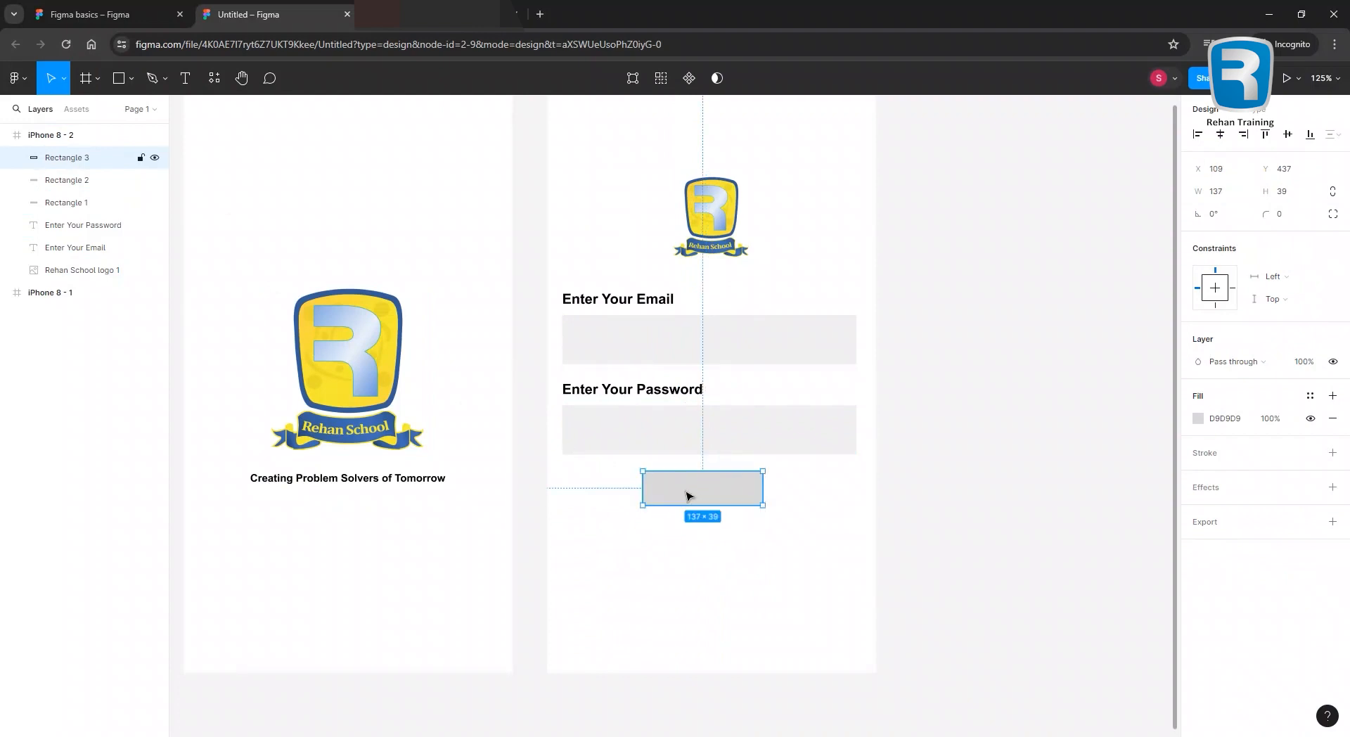
{"action": "left_click_drag", "start_coordinate": [702, 508], "coordinate": [702, 510]}
{"action": "left_click", "coordinate": [664, 538]}
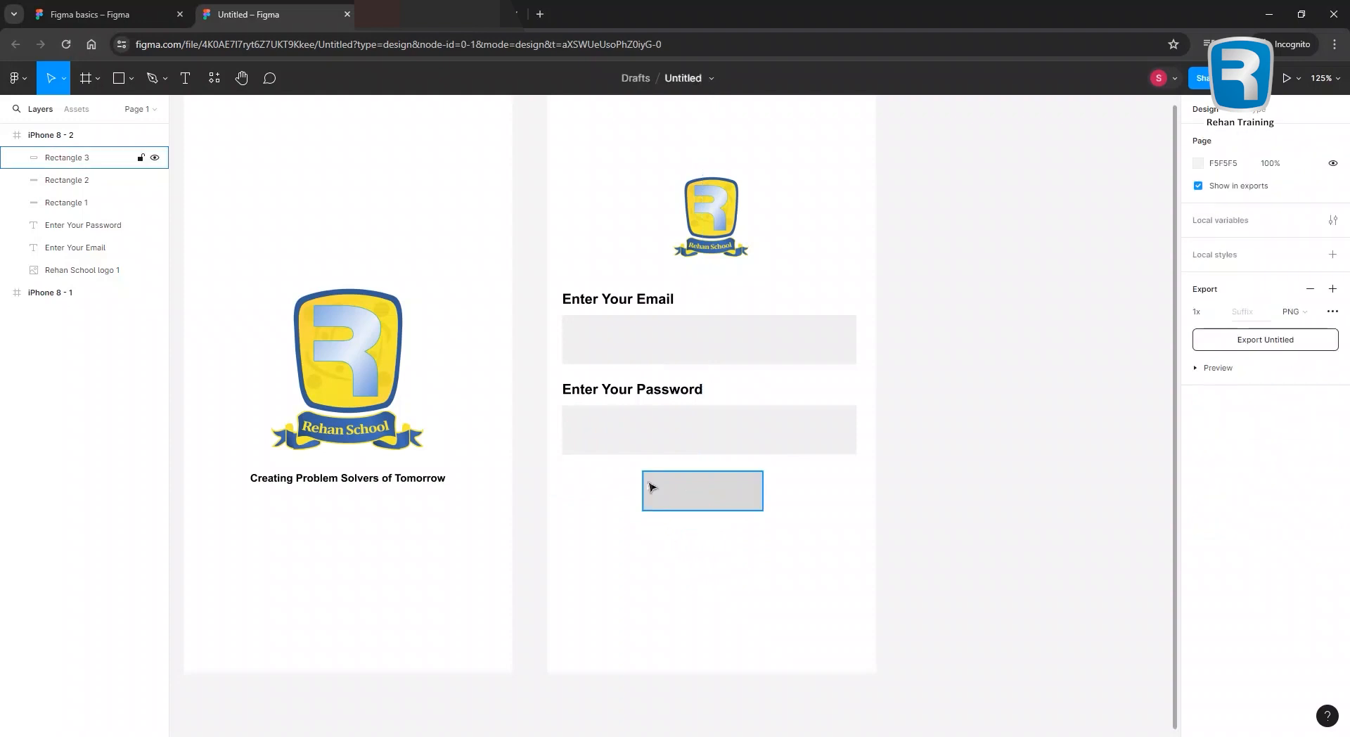
{"action": "left_click", "coordinate": [642, 399]}
{"action": "left_click", "coordinate": [676, 348]}
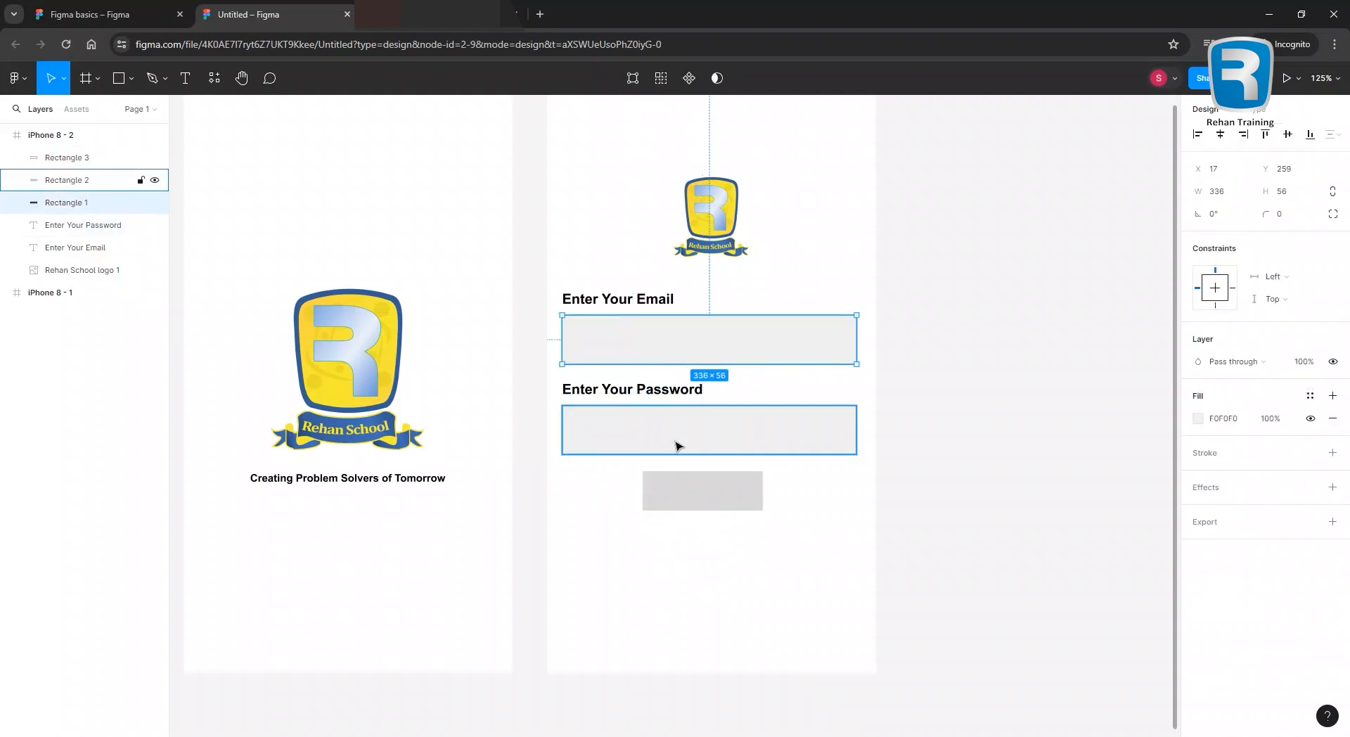
{"action": "left_click", "coordinate": [694, 496]}
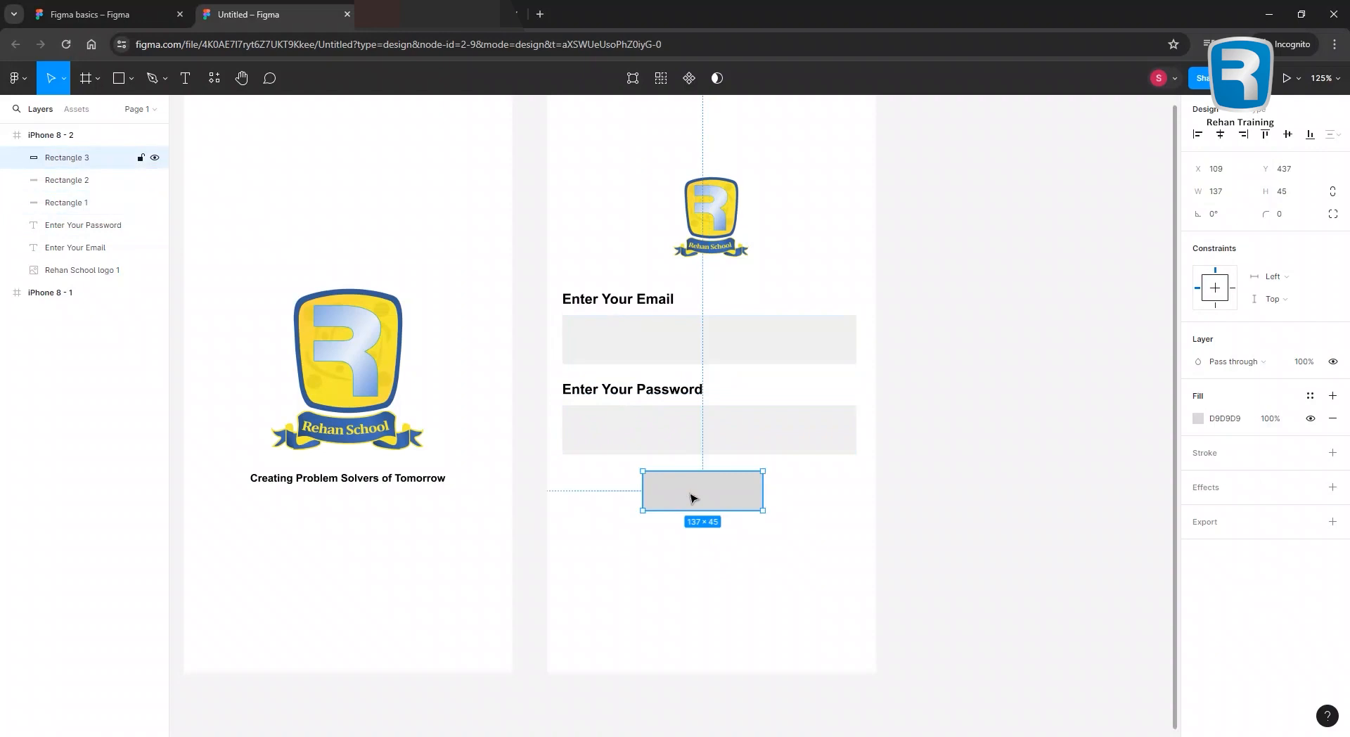
Give the button rectangle a blue 186DD0 fill.
{"action": "left_click", "coordinate": [1199, 420]}
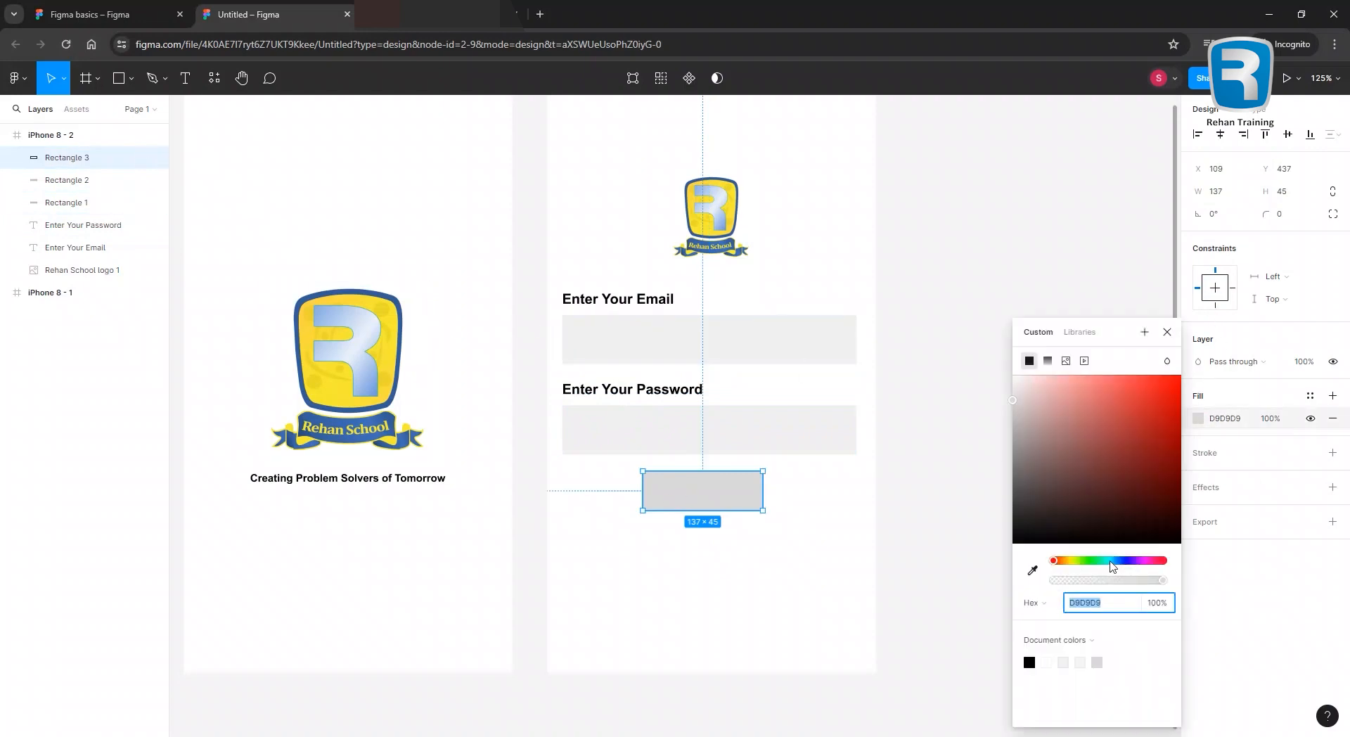
{"action": "left_click", "coordinate": [1112, 561]}
{"action": "left_click_drag", "start_coordinate": [1117, 434], "coordinate": [1153, 402]}
{"action": "left_click_drag", "start_coordinate": [1112, 561], "coordinate": [1086, 560]}
{"action": "left_click", "coordinate": [1151, 426]}
{"action": "left_click_drag", "start_coordinate": [1151, 427], "coordinate": [1156, 439]}
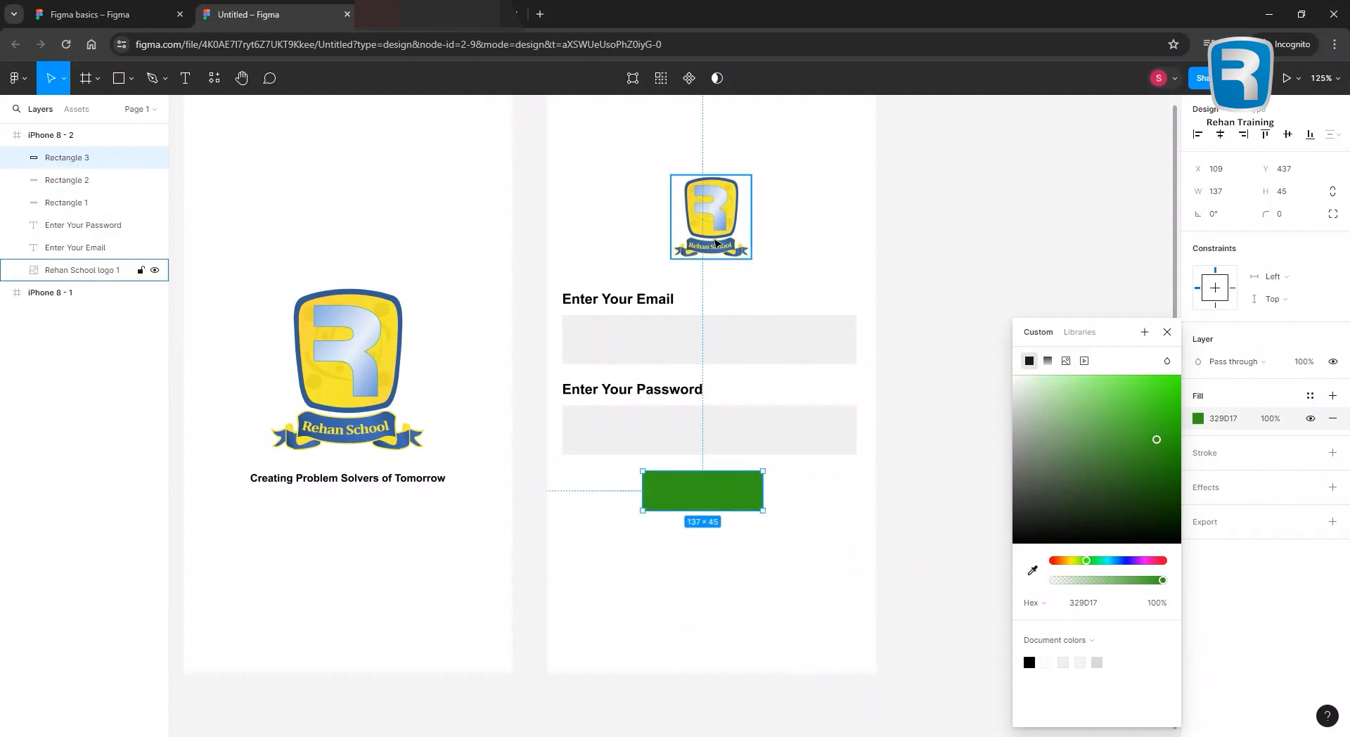
{"action": "left_click", "coordinate": [1110, 561]}
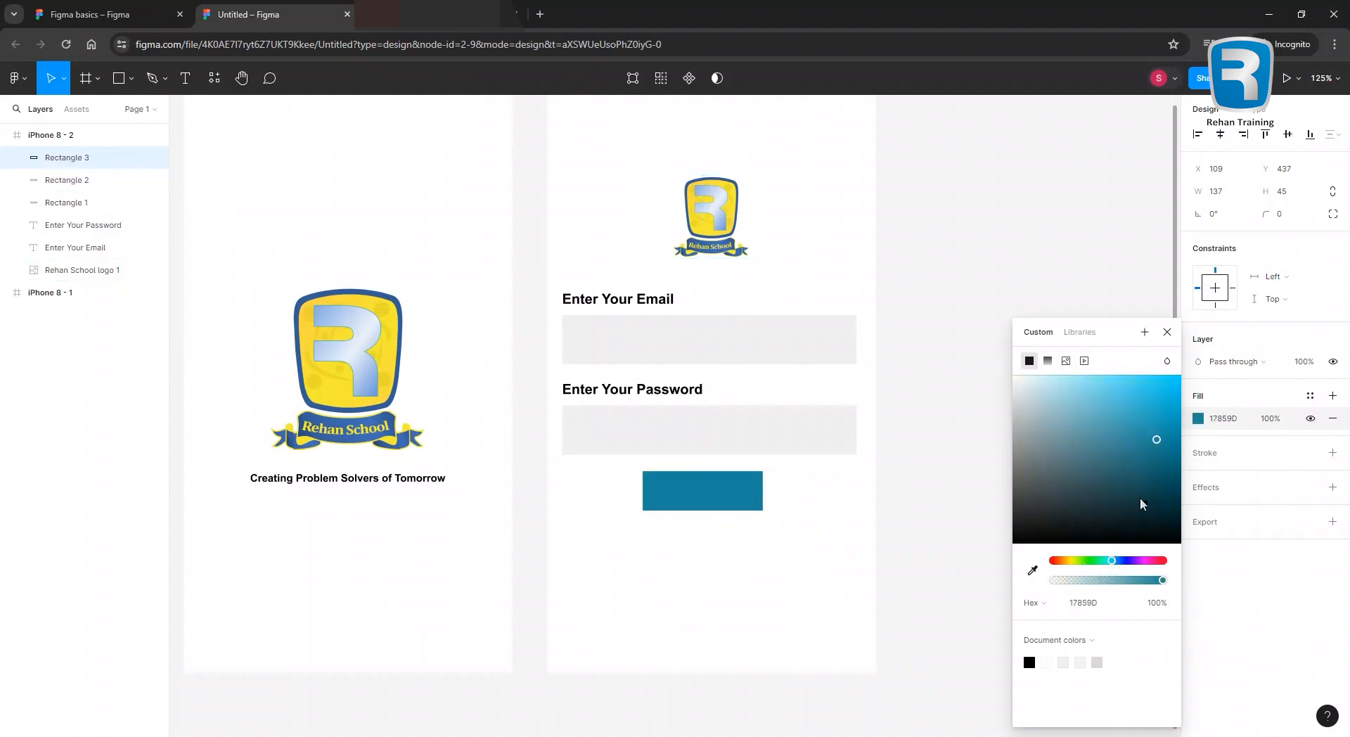
{"action": "left_click_drag", "start_coordinate": [1153, 444], "coordinate": [1161, 407]}
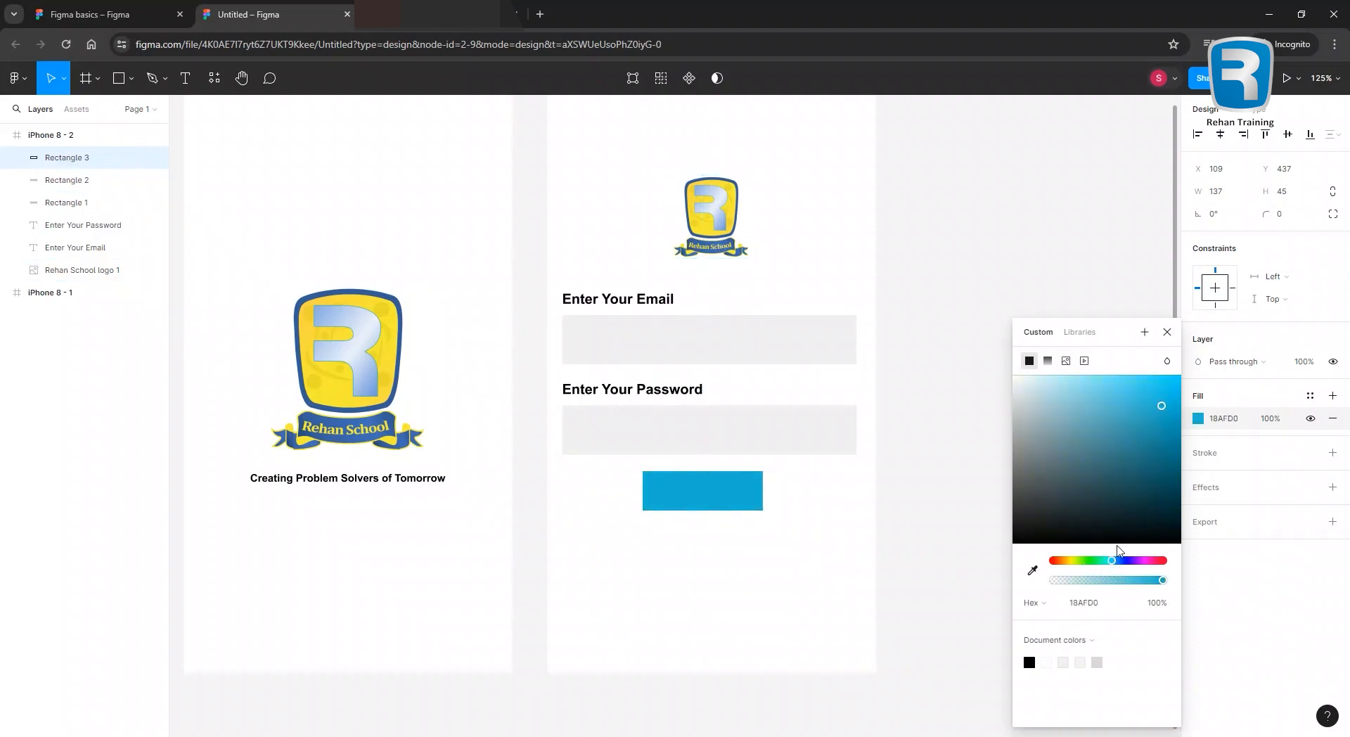
{"action": "left_click", "coordinate": [1119, 561]}
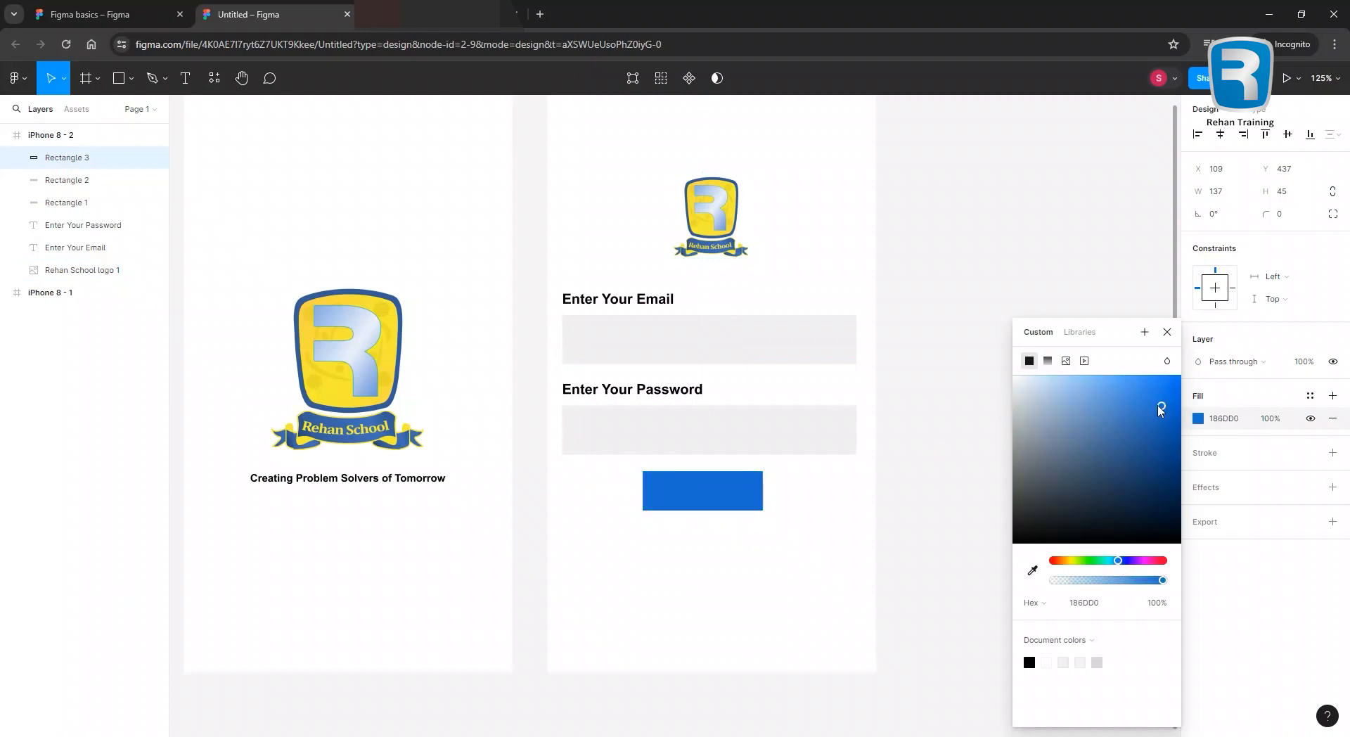
{"action": "left_click", "coordinate": [753, 560]}
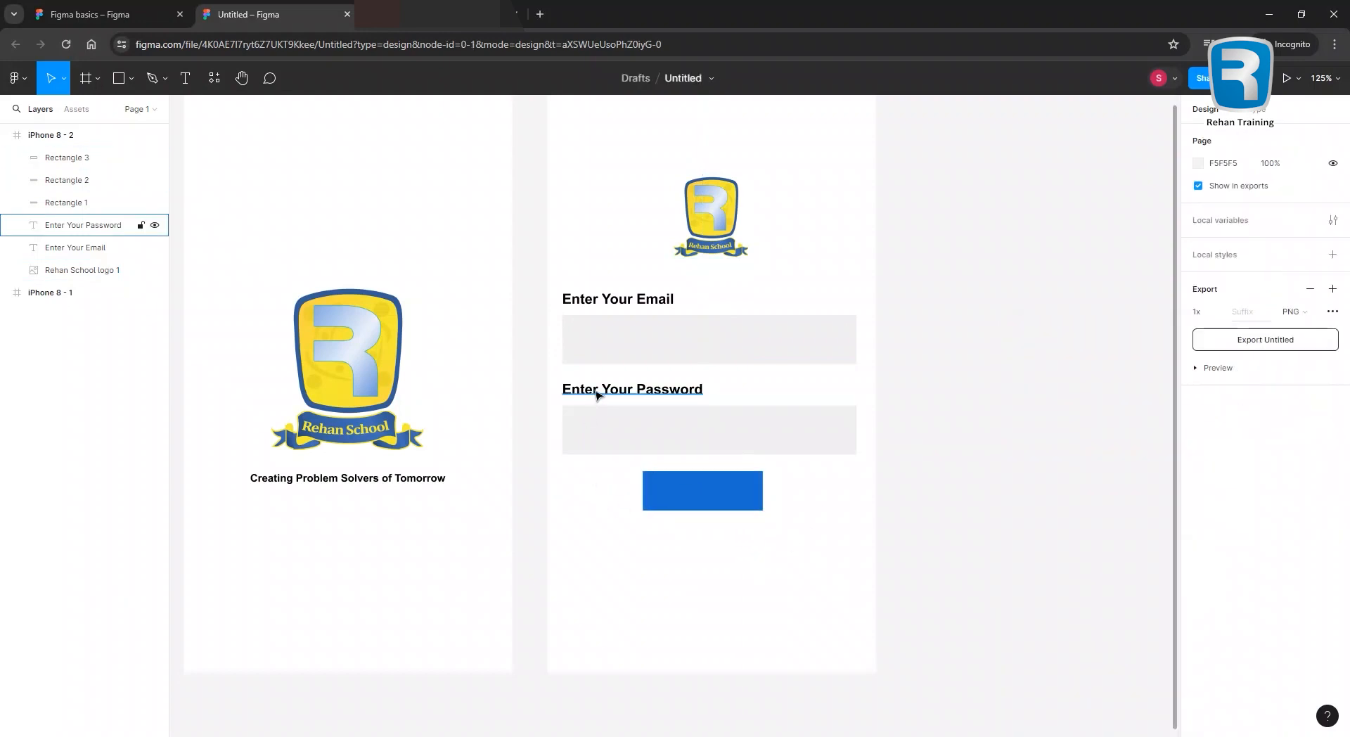
Add a 'Login' label from a copy of the password label, placed in front of the button.
{"action": "left_click_drag", "start_coordinate": [583, 392], "coordinate": [641, 569]}
{"action": "type", "text": "Login"}
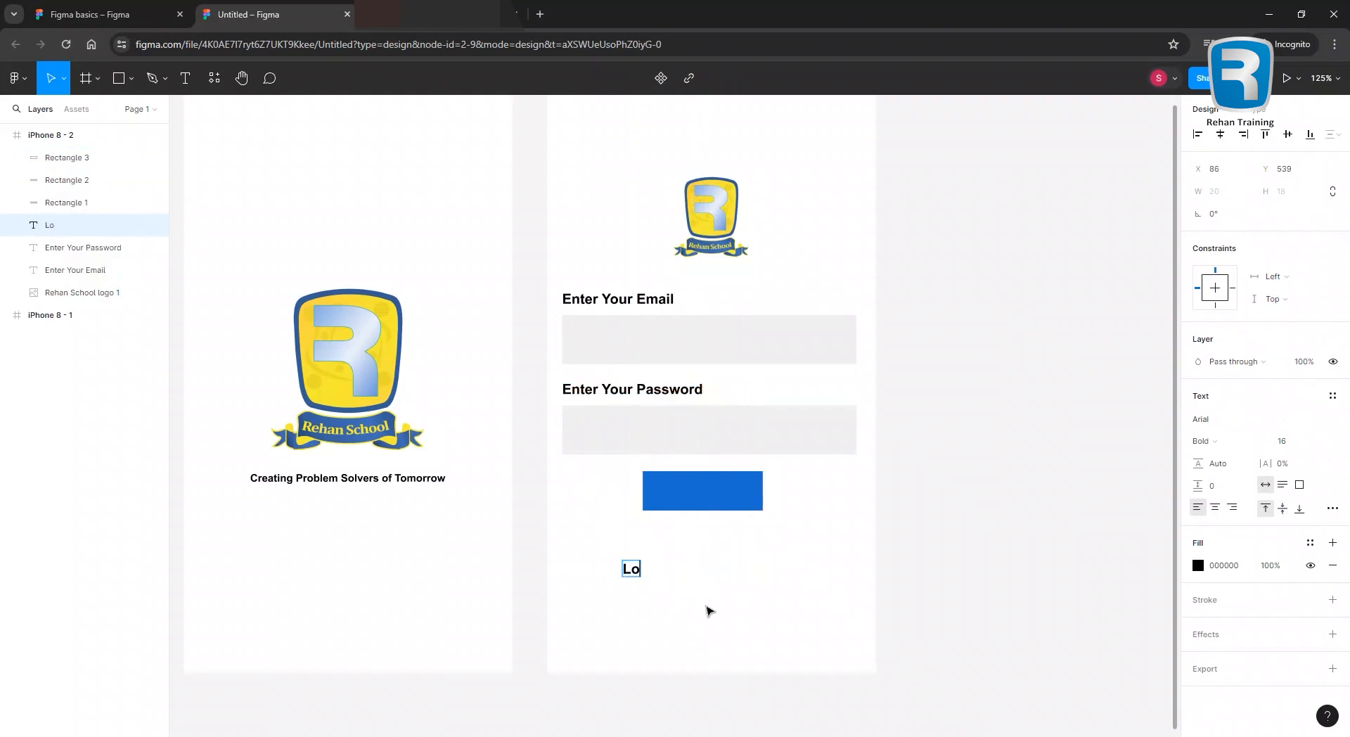
{"action": "key", "text": "ctrl+a"}
{"action": "left_click_drag", "start_coordinate": [649, 573], "coordinate": [710, 496]}
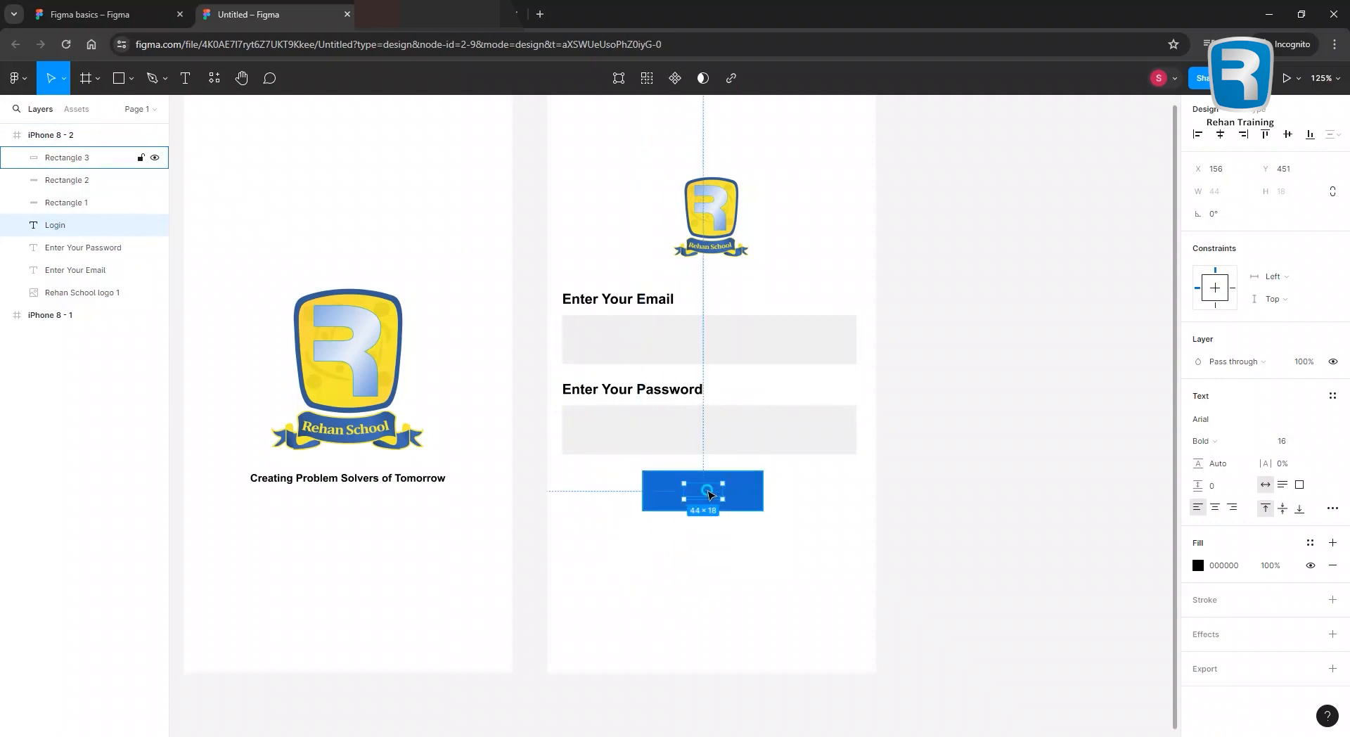
{"action": "right_click", "coordinate": [707, 492]}
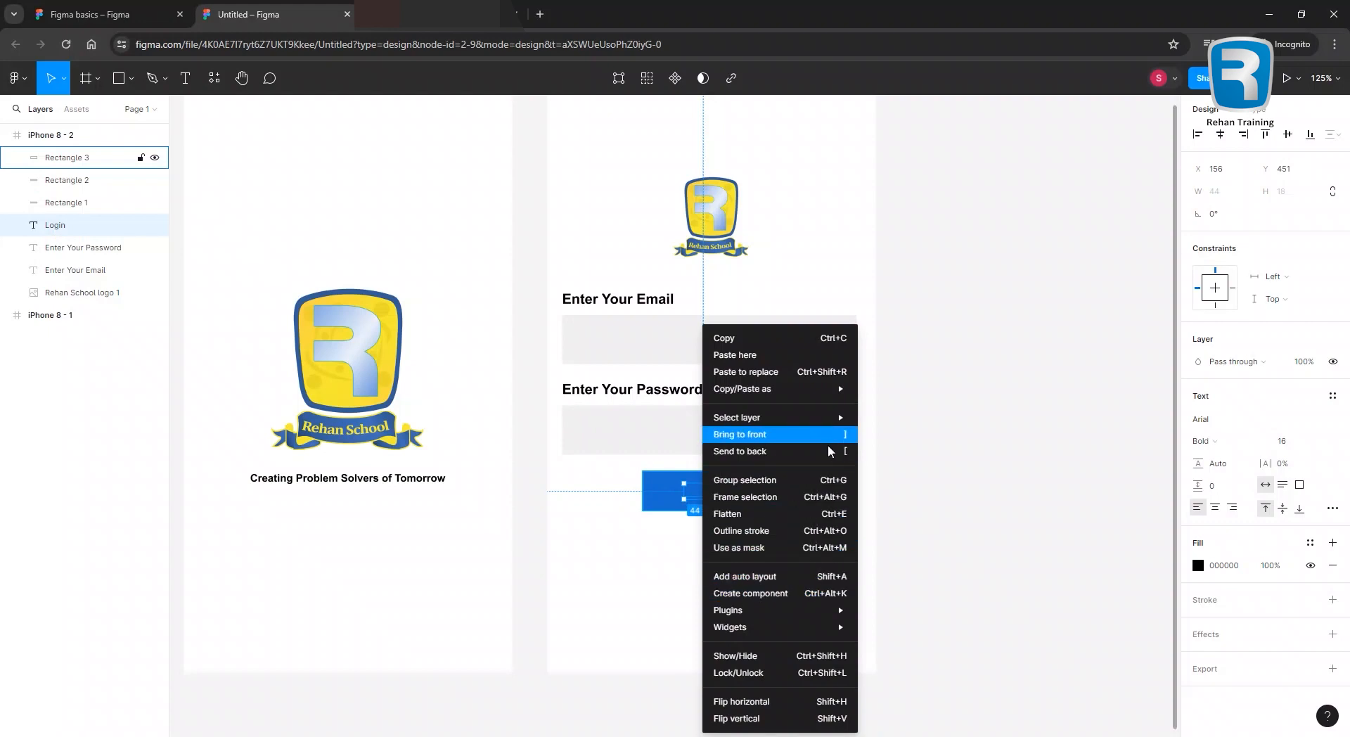
{"action": "left_click", "coordinate": [837, 436]}
{"action": "left_click", "coordinate": [669, 568]}
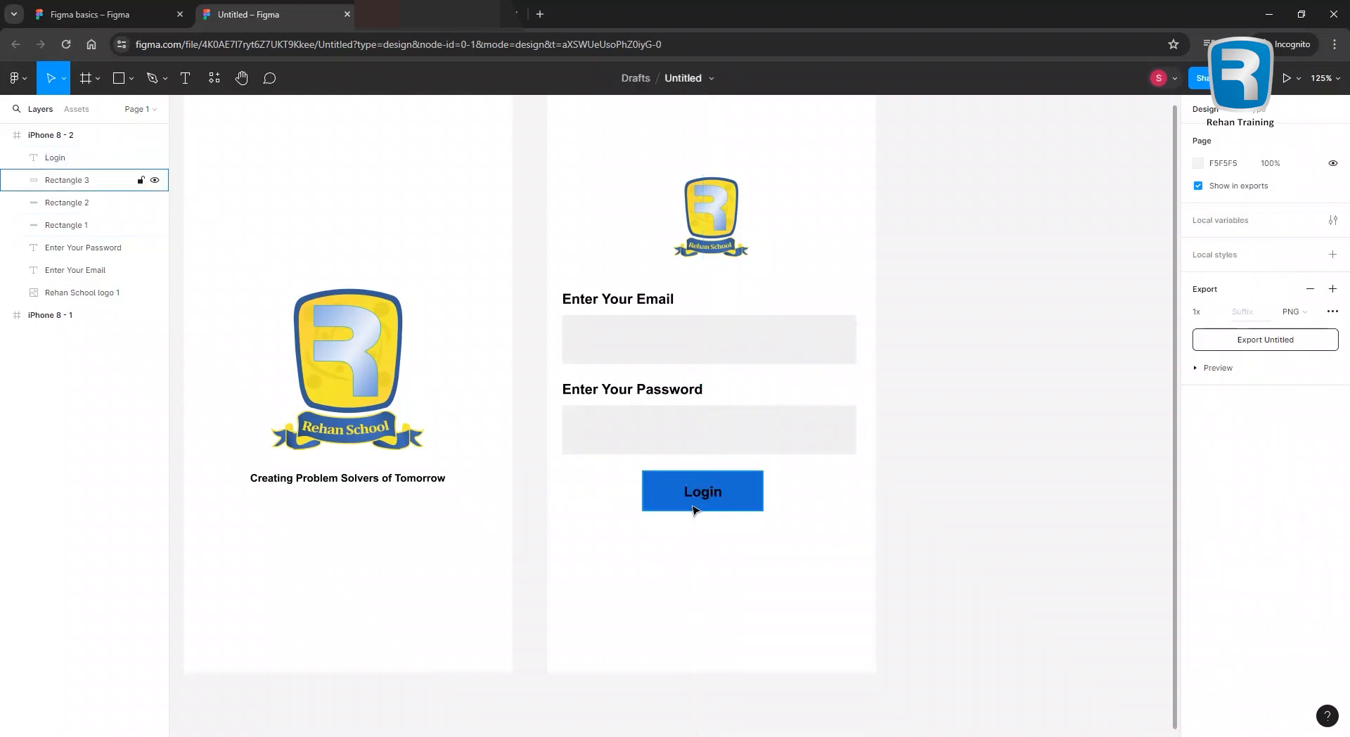
Make the Login label's text white.
{"action": "left_click", "coordinate": [695, 495]}
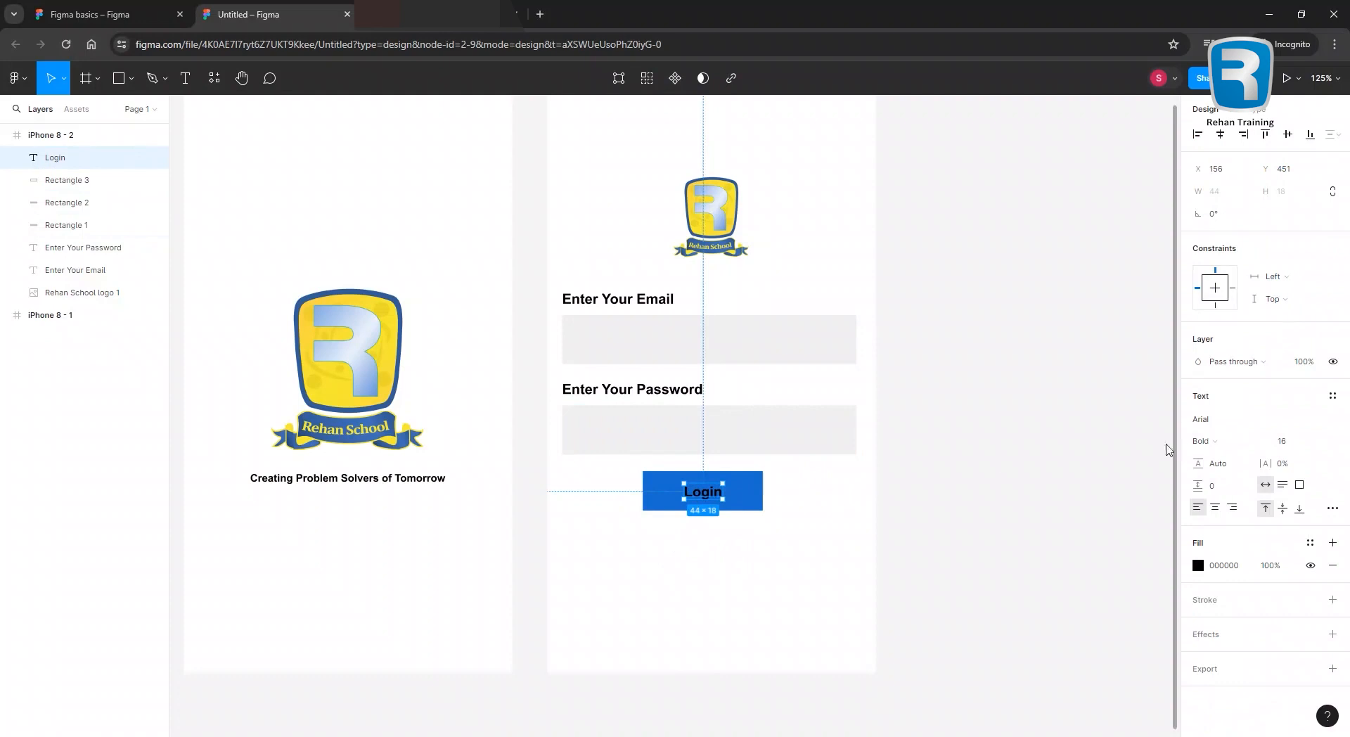
{"action": "left_click", "coordinate": [1200, 568]}
{"action": "left_click", "coordinate": [1033, 394]}
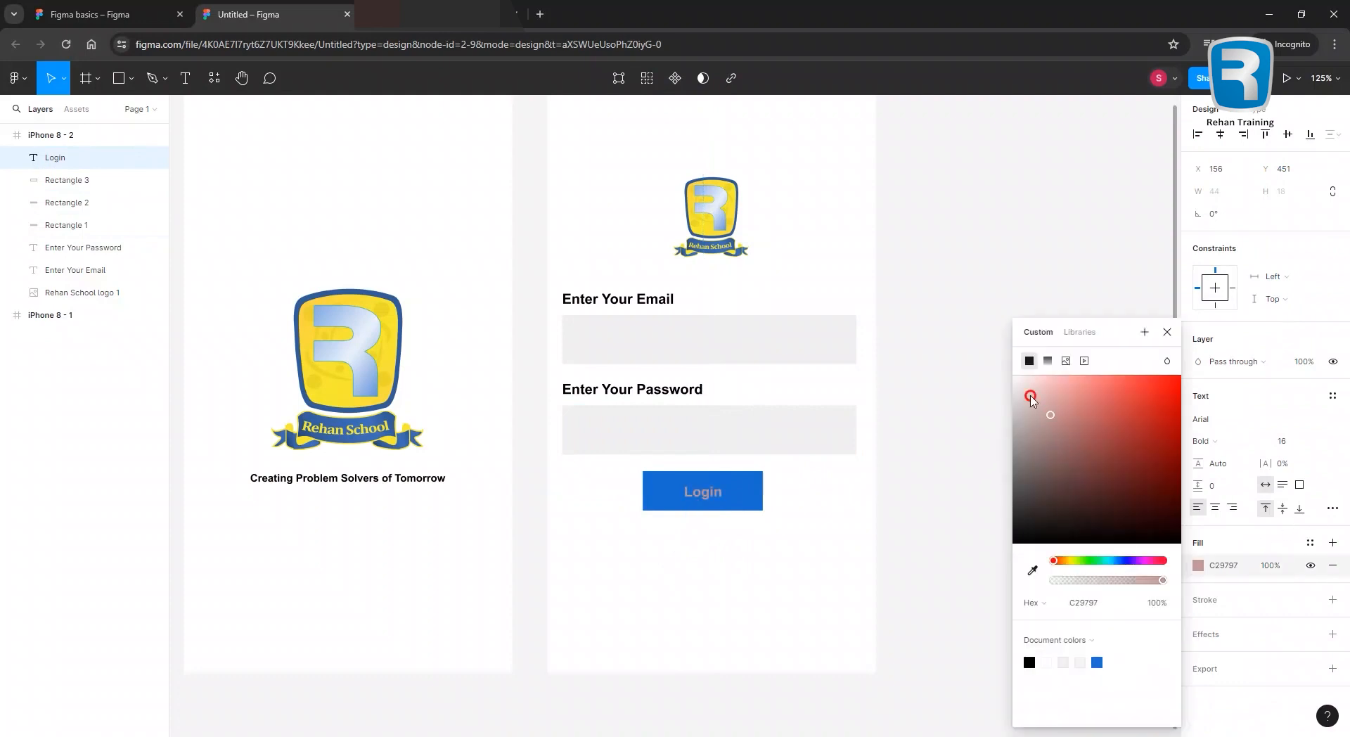
{"action": "left_click", "coordinate": [589, 538]}
Narrow the button to 104 px wide, centre the Login label on it, and round its corners.
{"action": "left_click", "coordinate": [645, 496]}
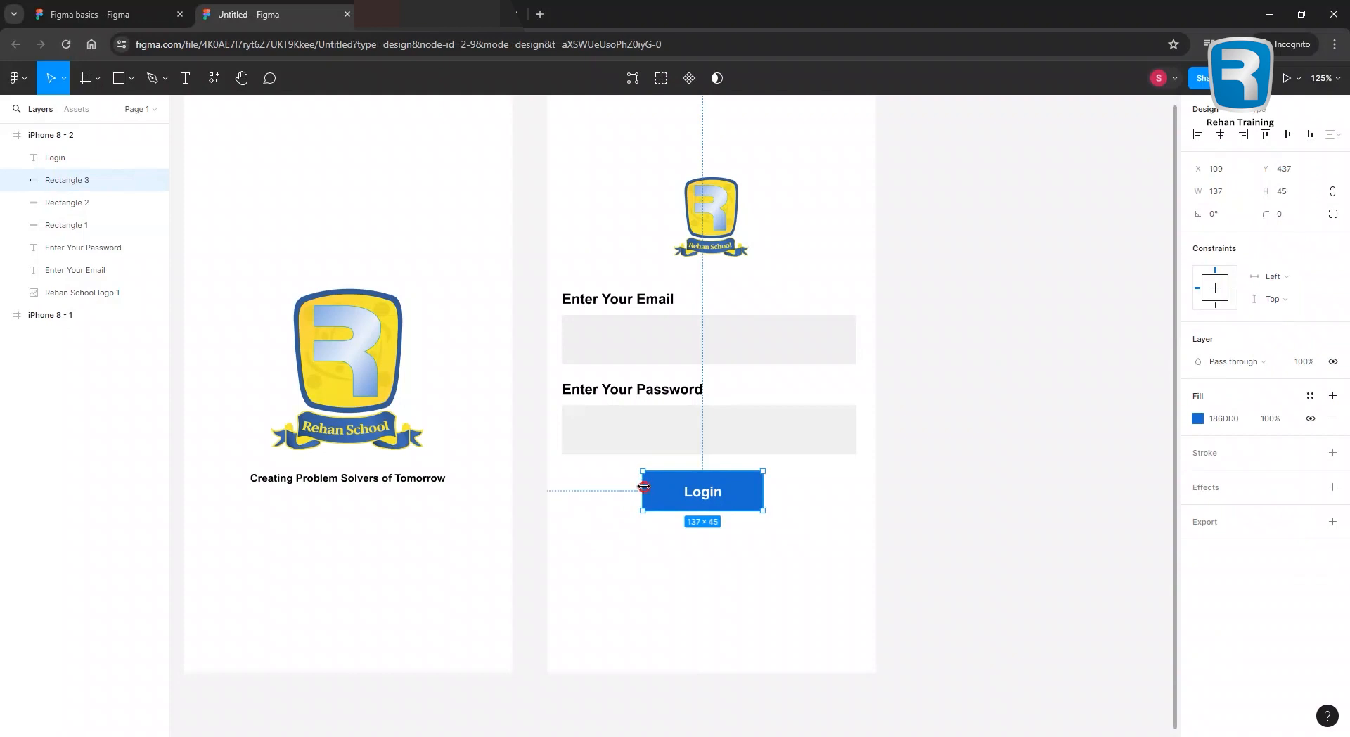
{"action": "left_click_drag", "start_coordinate": [644, 486], "coordinate": [662, 493]}
{"action": "left_click_drag", "start_coordinate": [764, 490], "coordinate": [748, 492]}
{"action": "left_click", "coordinate": [1214, 322]}
{"action": "left_click", "coordinate": [1219, 134]}
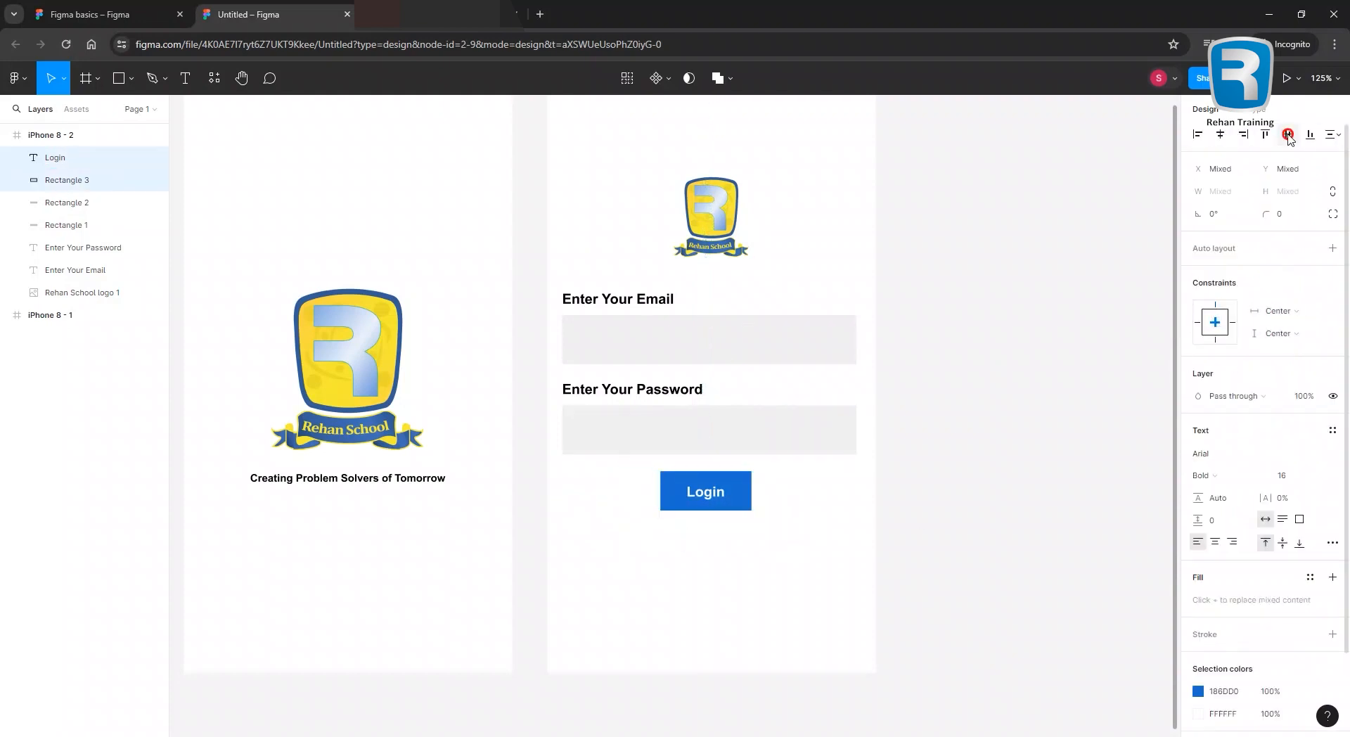
{"action": "left_click", "coordinate": [984, 316]}
{"action": "left_click", "coordinate": [738, 492]}
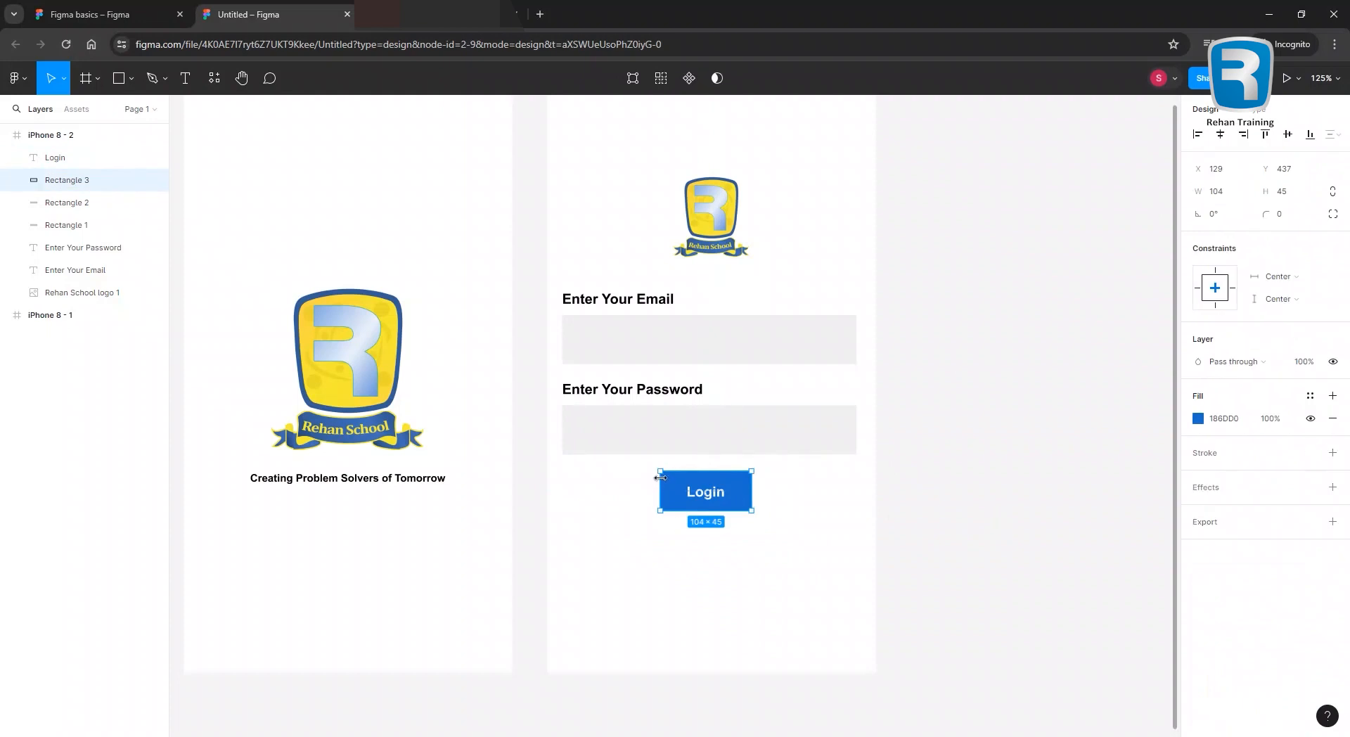
{"action": "left_click_drag", "start_coordinate": [1273, 213], "coordinate": [14, 224]}
{"action": "left_click", "coordinate": [738, 542]}
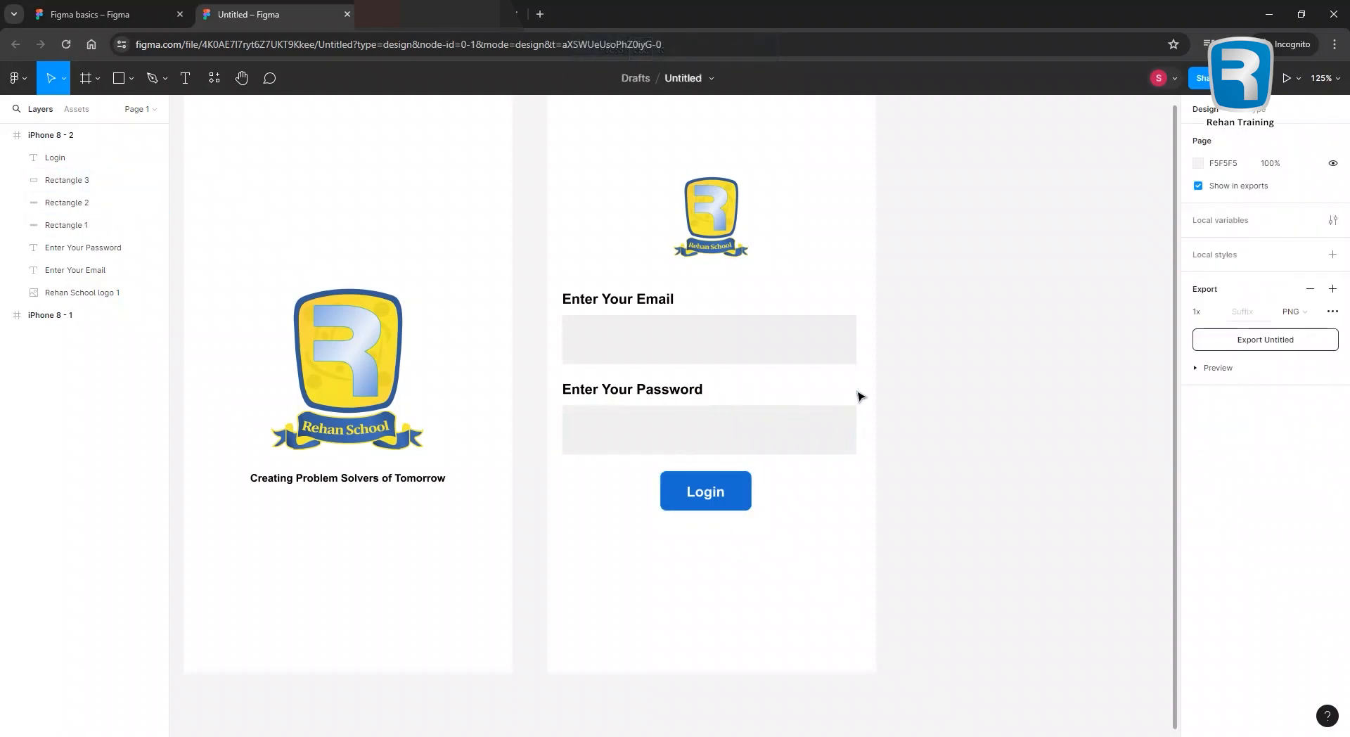
{"action": "scroll", "coordinate": [859, 389], "scroll_direction": "down", "scroll_amount": 4}
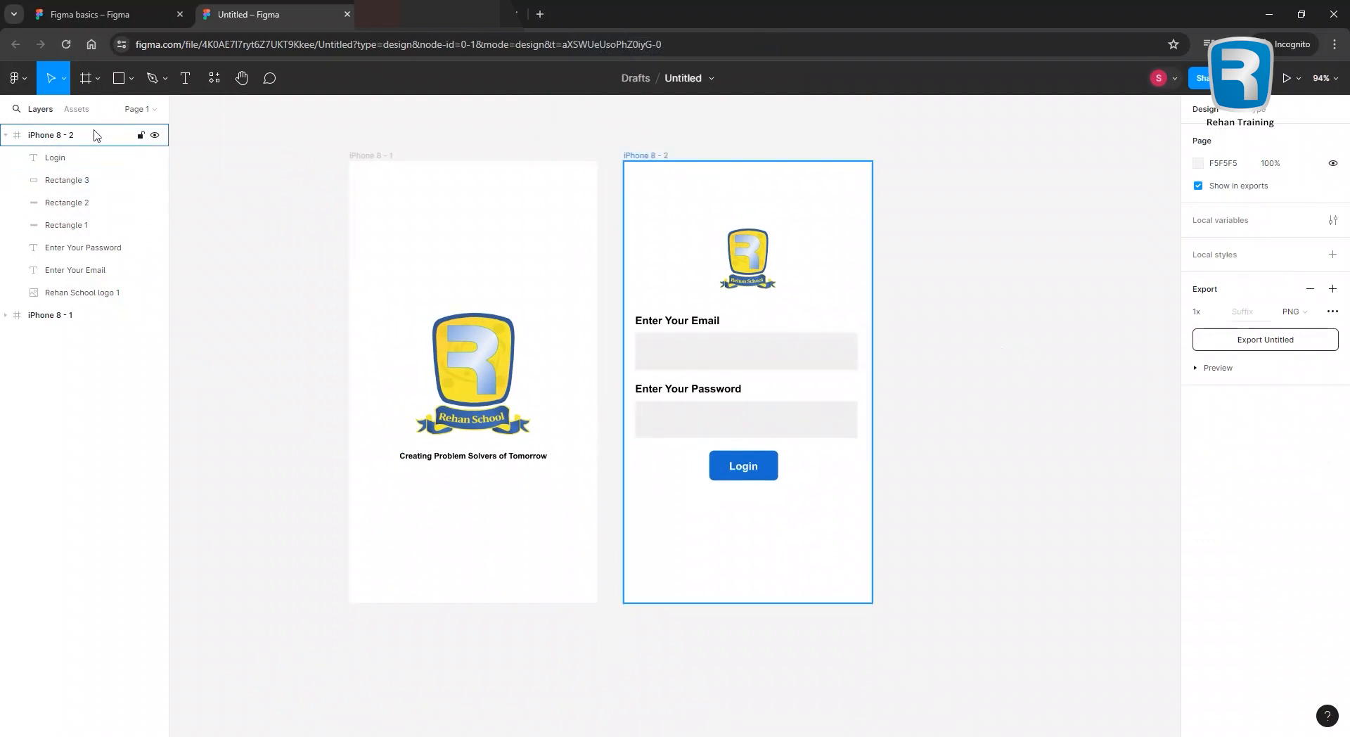
{"action": "left_click", "coordinate": [7, 135]}
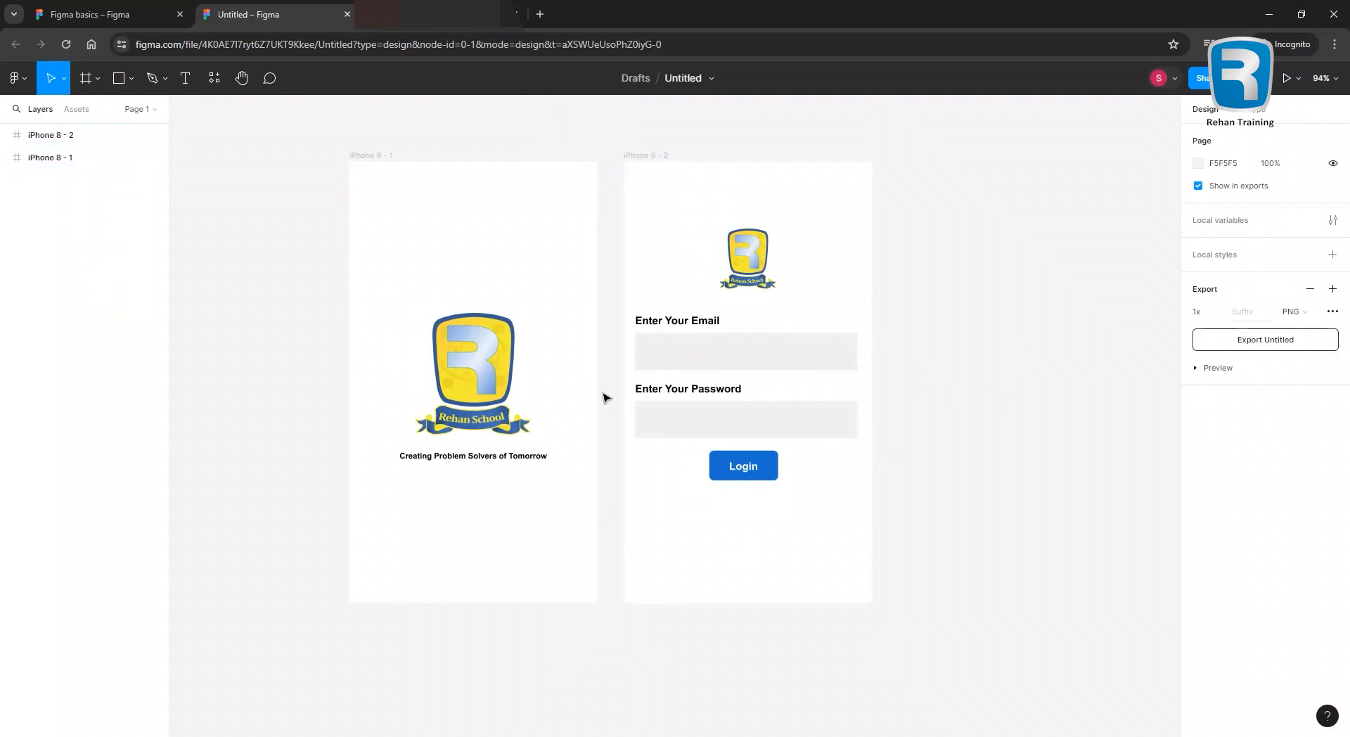
{"action": "left_click", "coordinate": [484, 460]}
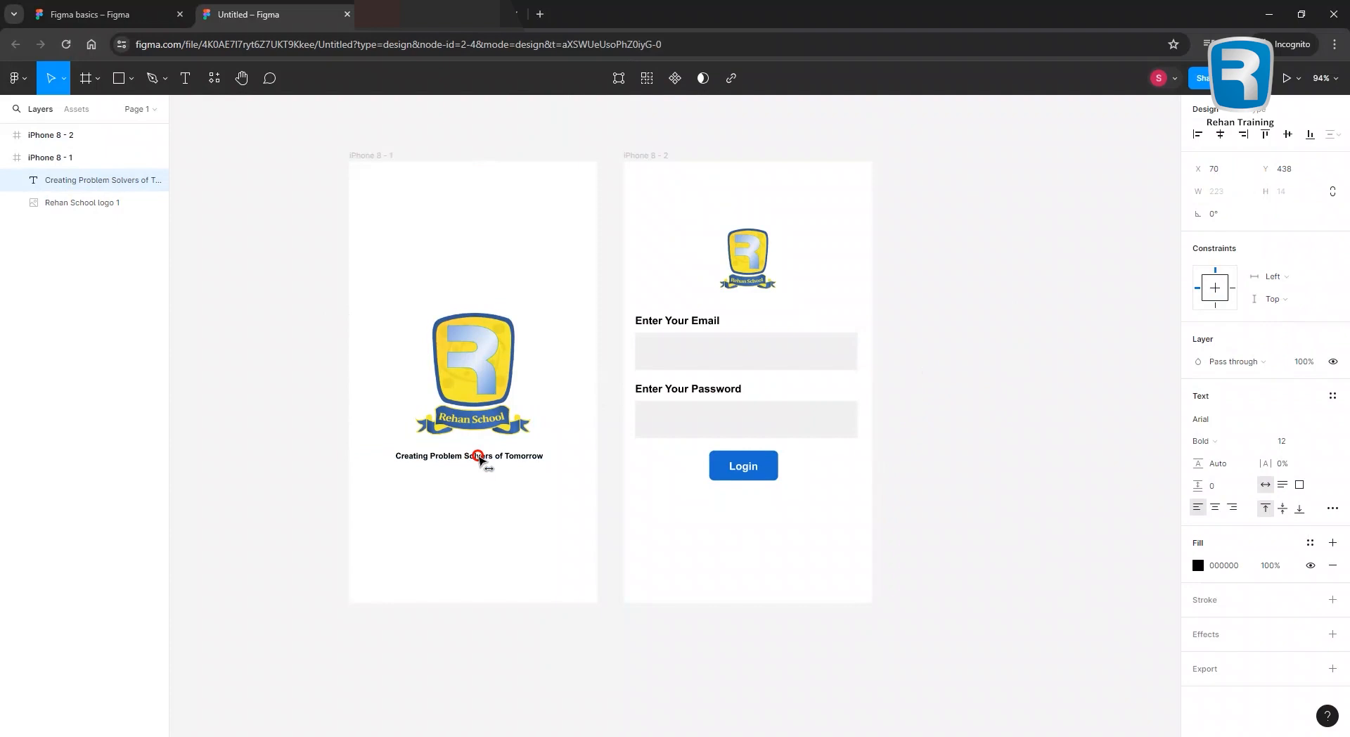
{"action": "left_click", "coordinate": [971, 302]}
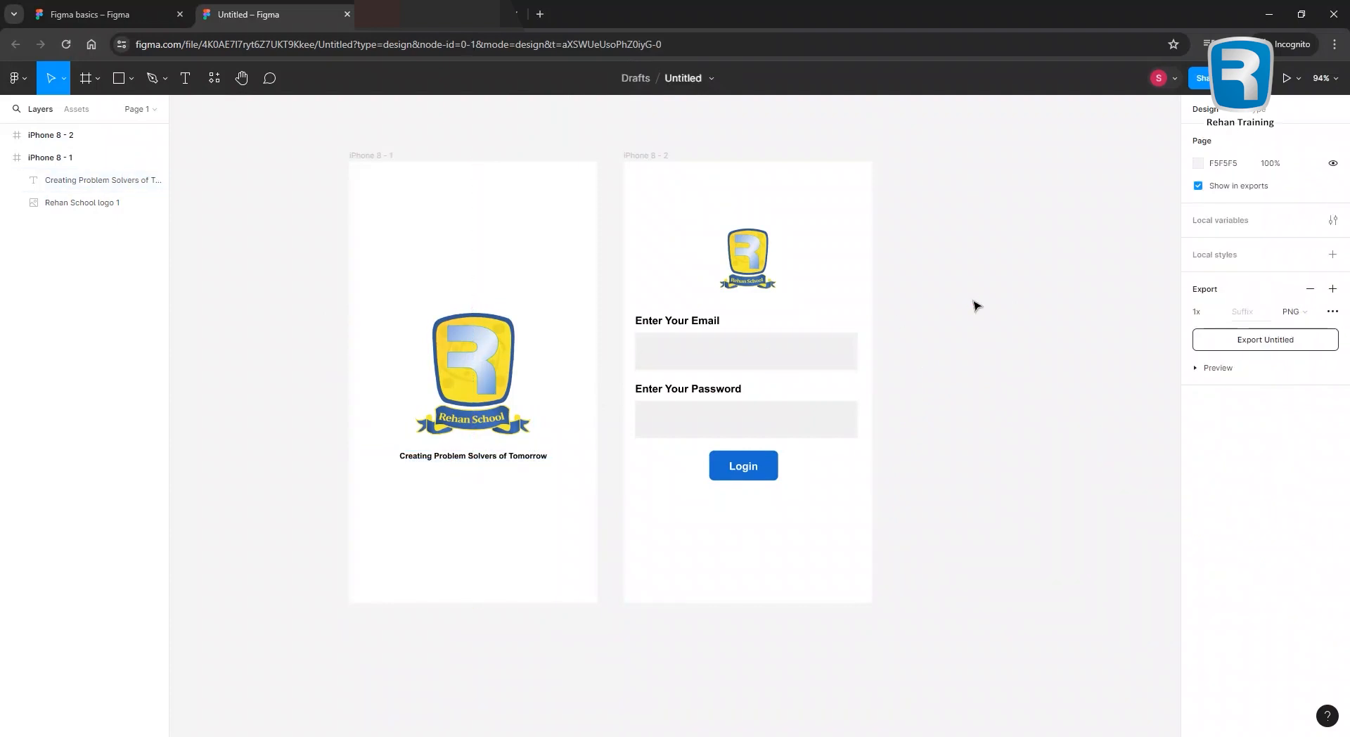
{"action": "left_click_drag", "start_coordinate": [448, 283], "coordinate": [472, 444]}
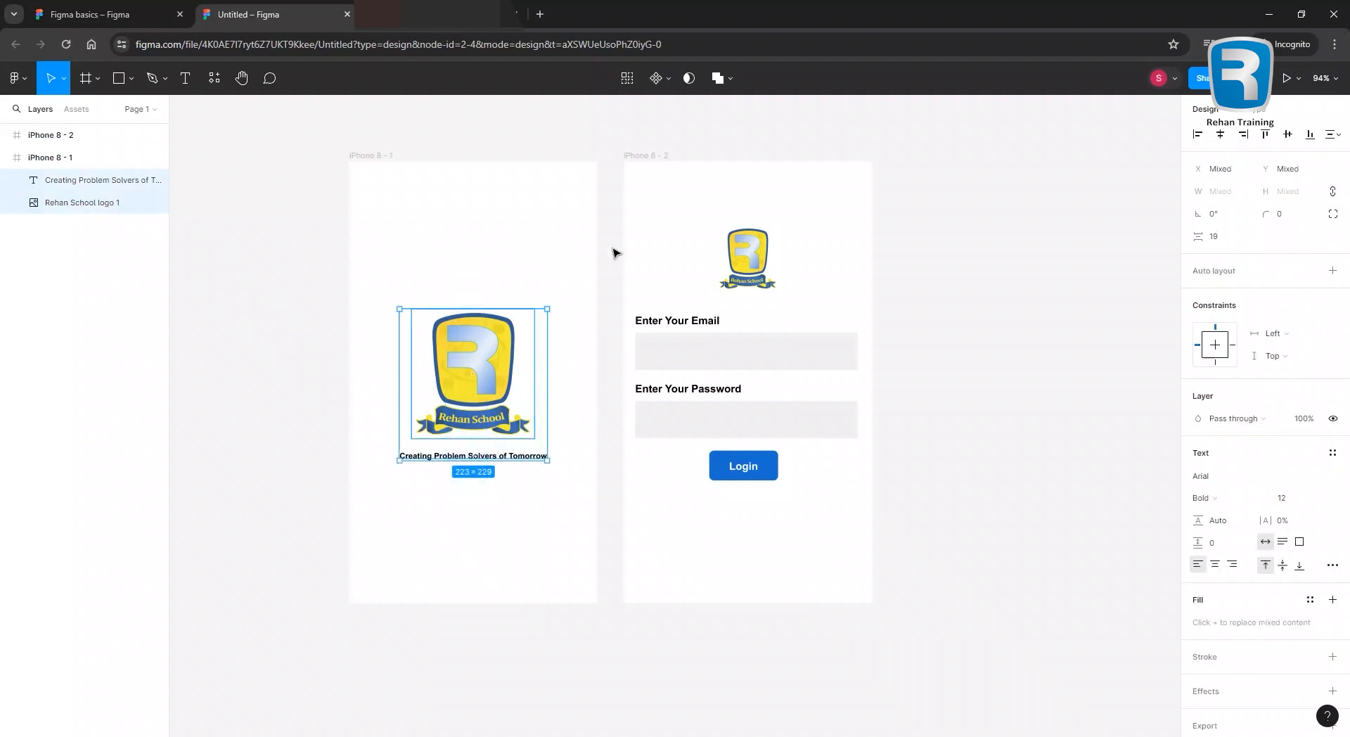
{"action": "left_click_drag", "start_coordinate": [677, 202], "coordinate": [836, 568]}
{"action": "left_click", "coordinate": [1009, 475]}
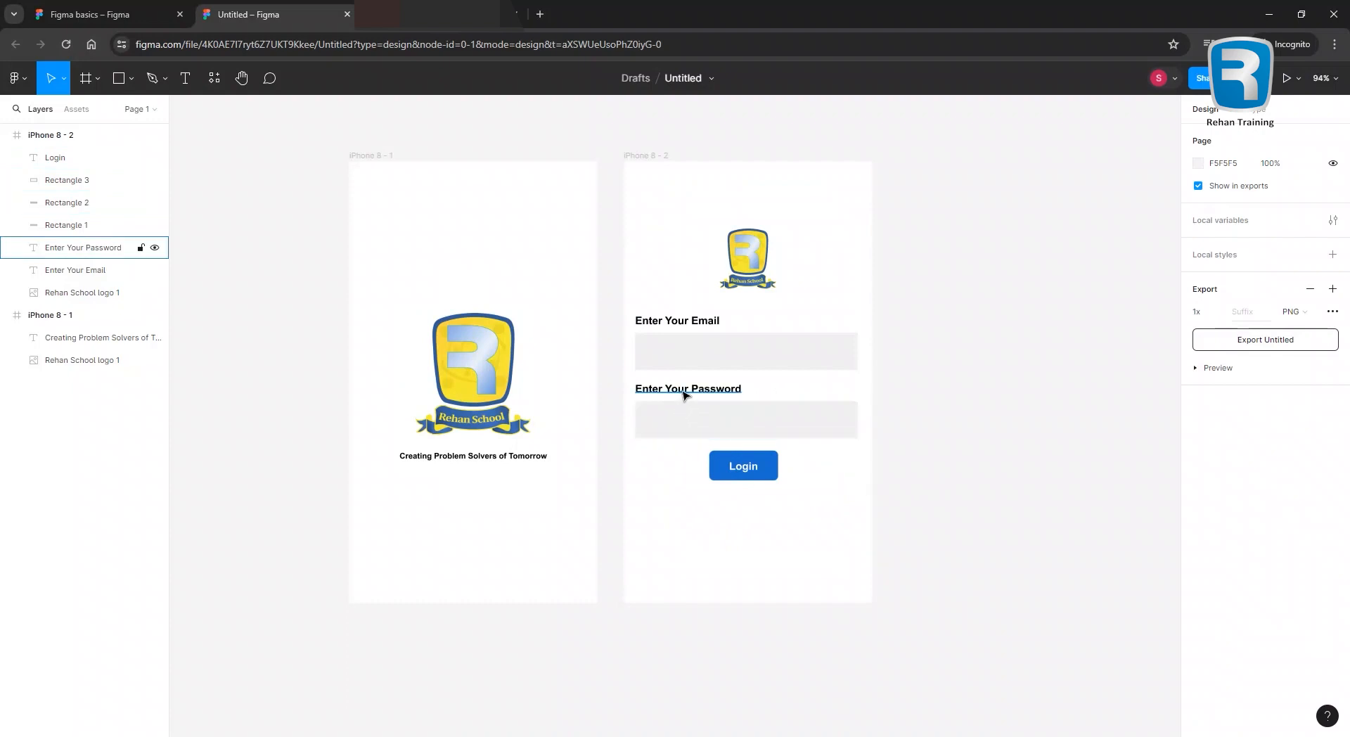
Add a text box below the Login button reading 'Forget Password?'.
{"action": "scroll", "coordinate": [831, 431], "scroll_direction": "up", "scroll_amount": 2}
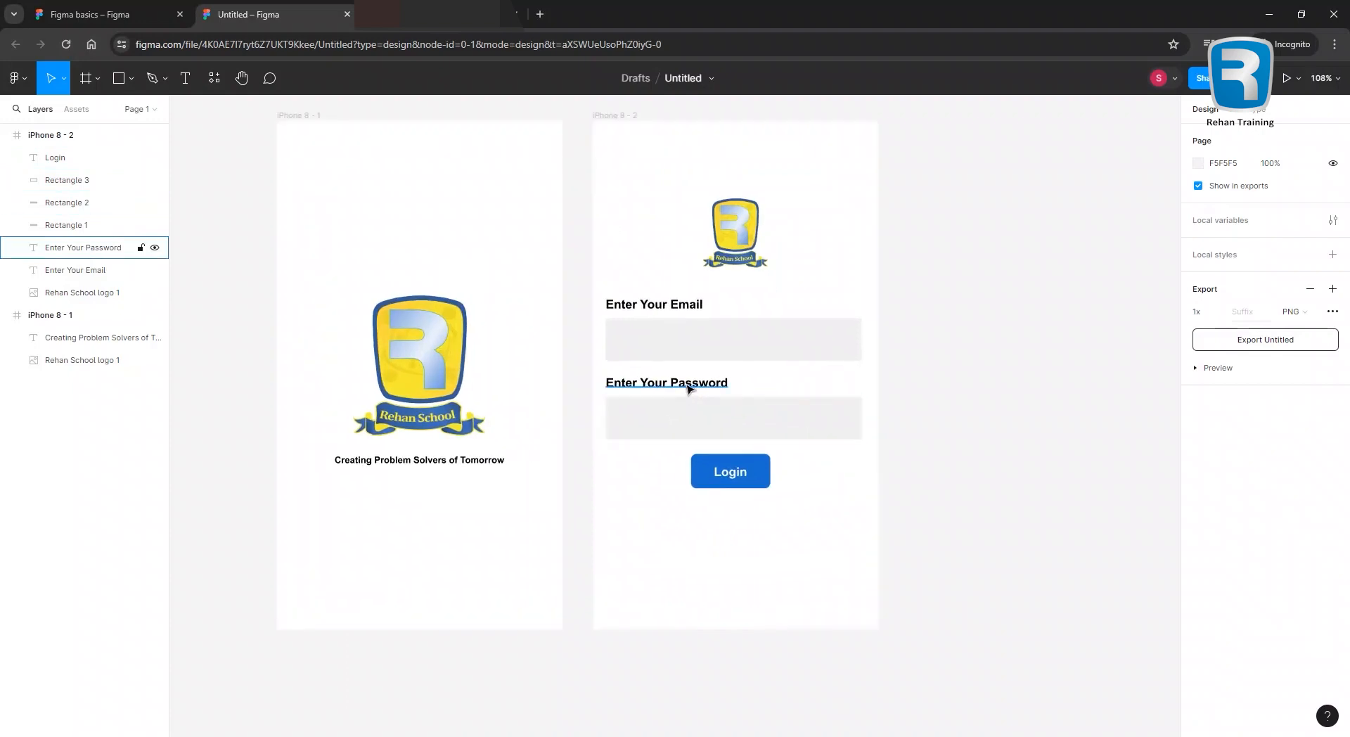
{"action": "left_click", "coordinate": [187, 78]}
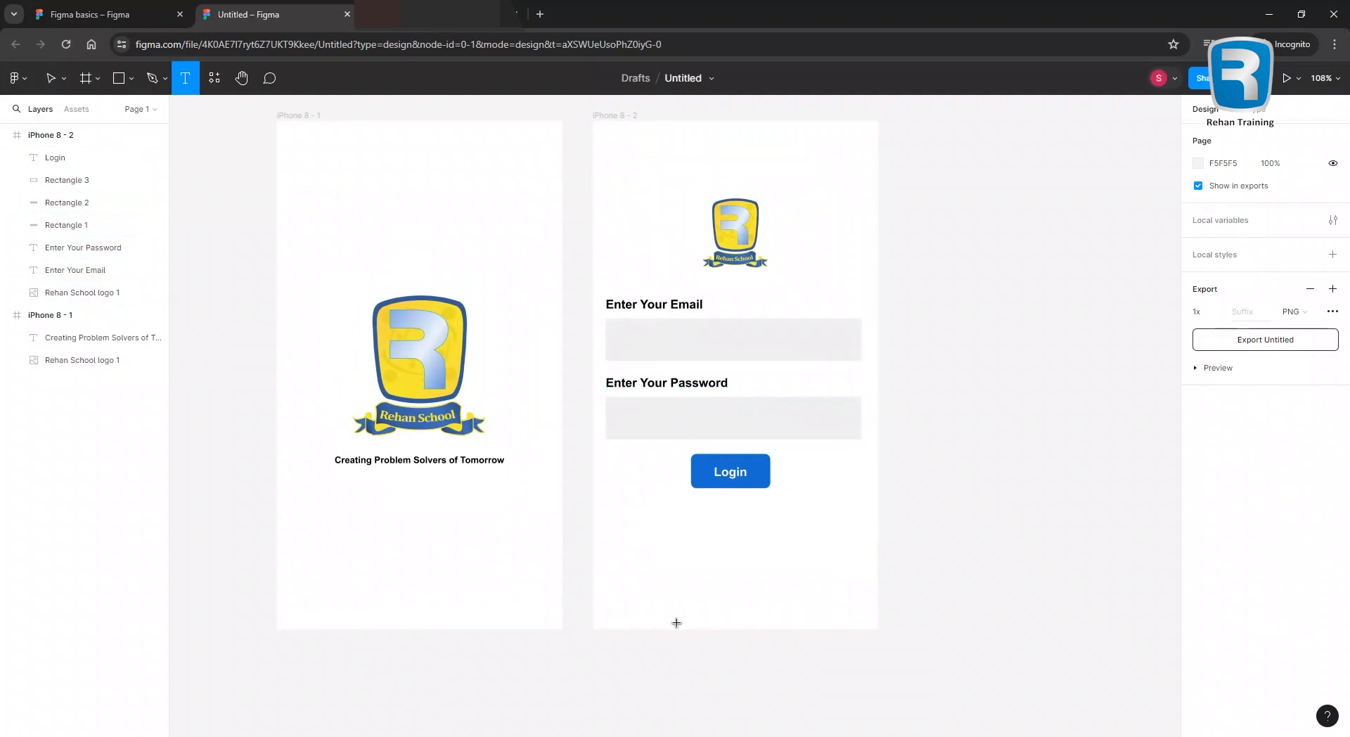
{"action": "left_click", "coordinate": [661, 532]}
{"action": "type", "text": "Forget"}
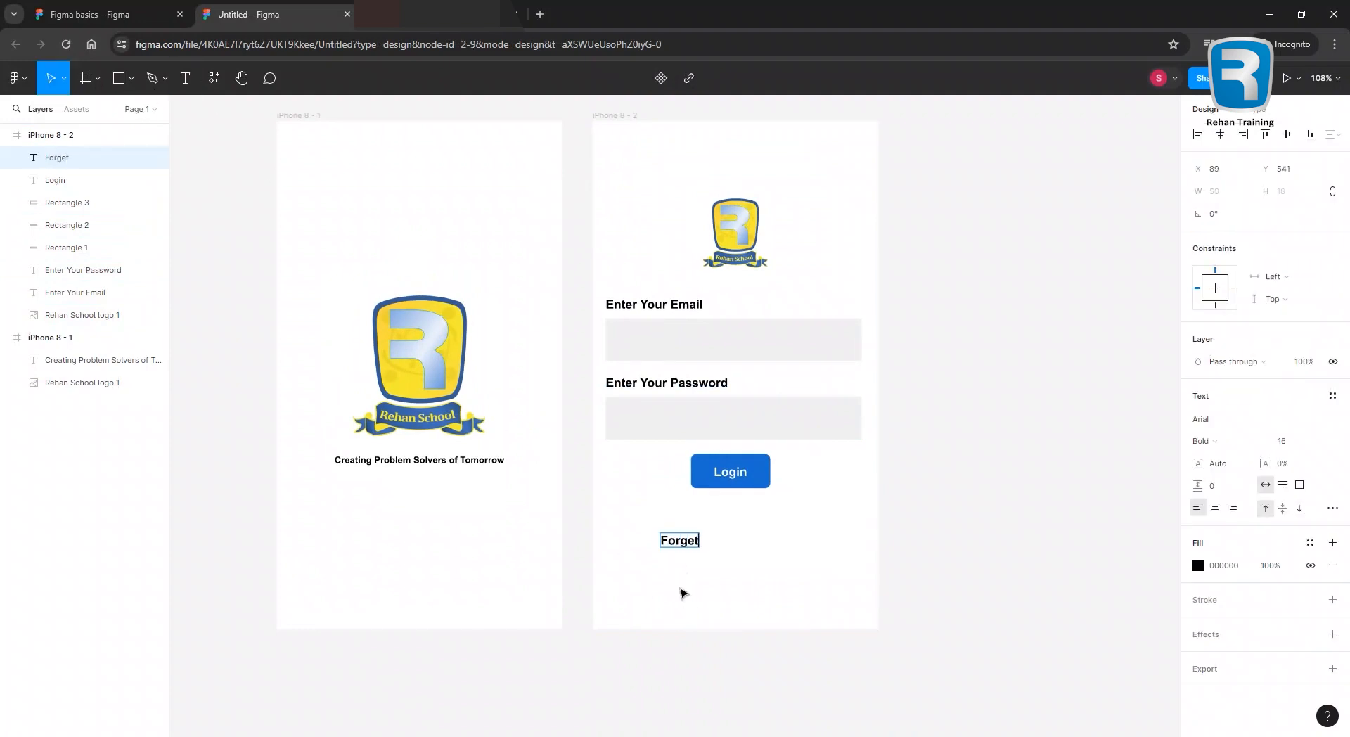
{"action": "type", "text": " your"}
{"action": "key", "text": "BackSpace"}
{"action": "key", "text": "BackSpace"}
{"action": "key", "text": "BackSpace"}
{"action": "key", "text": "BackSpace"}
{"action": "key", "text": "BackSpace"}
{"action": "key", "text": "ctrl+a"}
{"action": "key", "text": "BackSpace"}
{"action": "type", "text": "Forget Password?"}
Shrink the 'Forget Password?' text to size 11 and move it under Login.
{"action": "key", "text": "ctrl+a"}
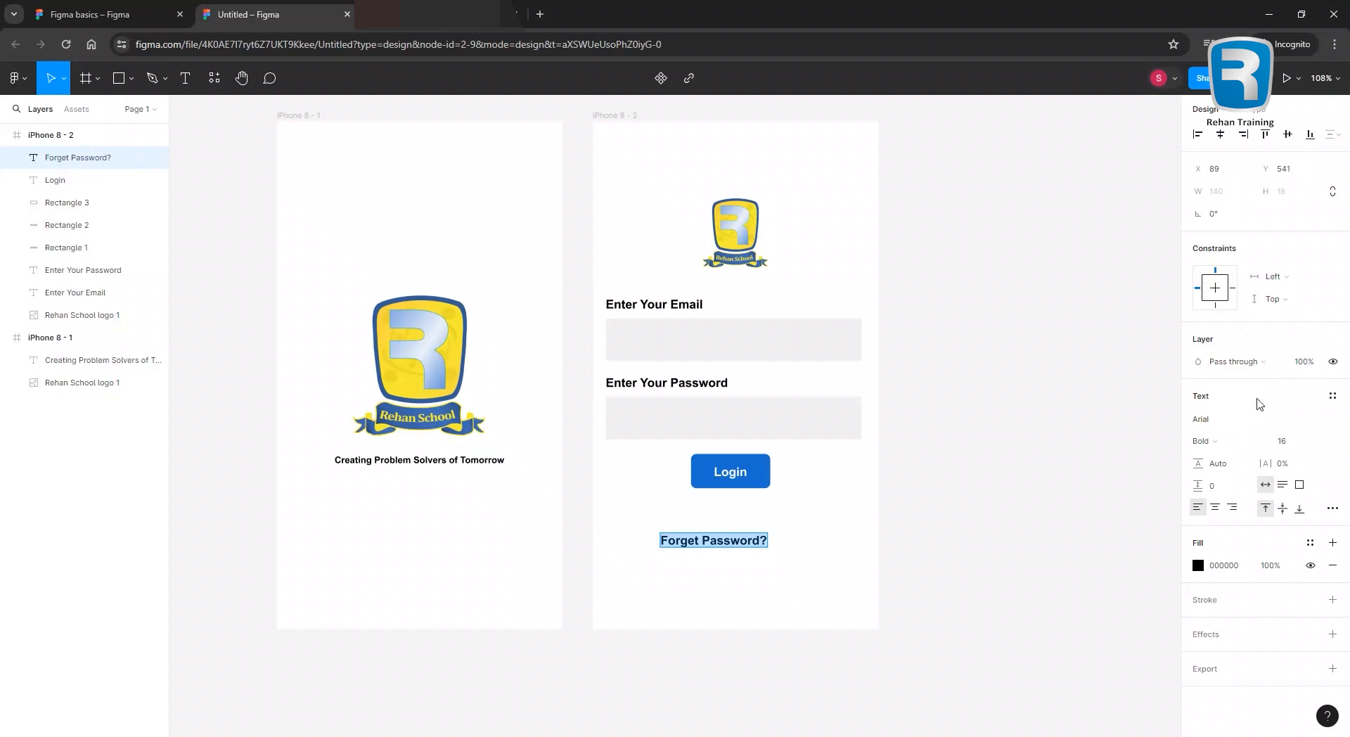
{"action": "key", "text": "ctrl+shift+comma"}
{"action": "key", "text": "ctrl+shift+comma"}
{"action": "key", "text": "ctrl+shift+comma"}
{"action": "key", "text": "ctrl+shift+comma"}
{"action": "key", "text": "ctrl+shift+comma"}
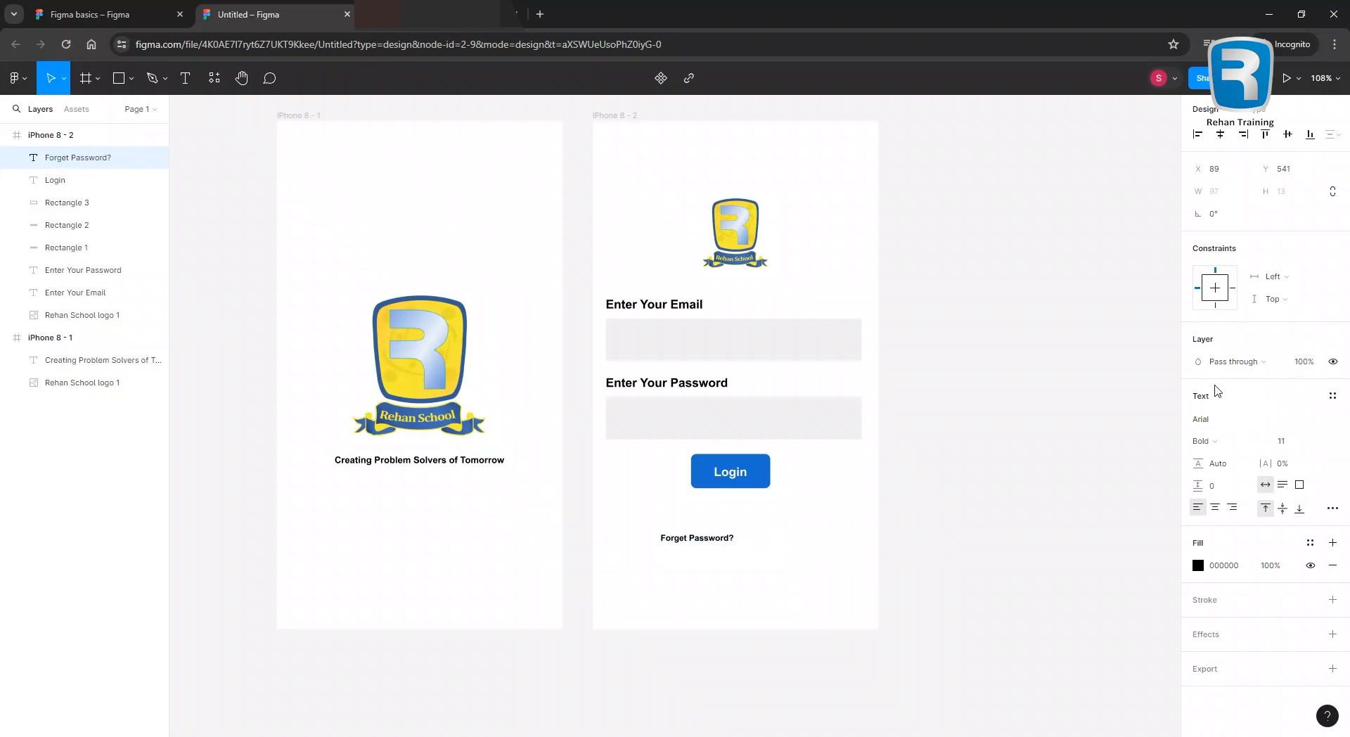
{"action": "left_click", "coordinate": [1248, 442]}
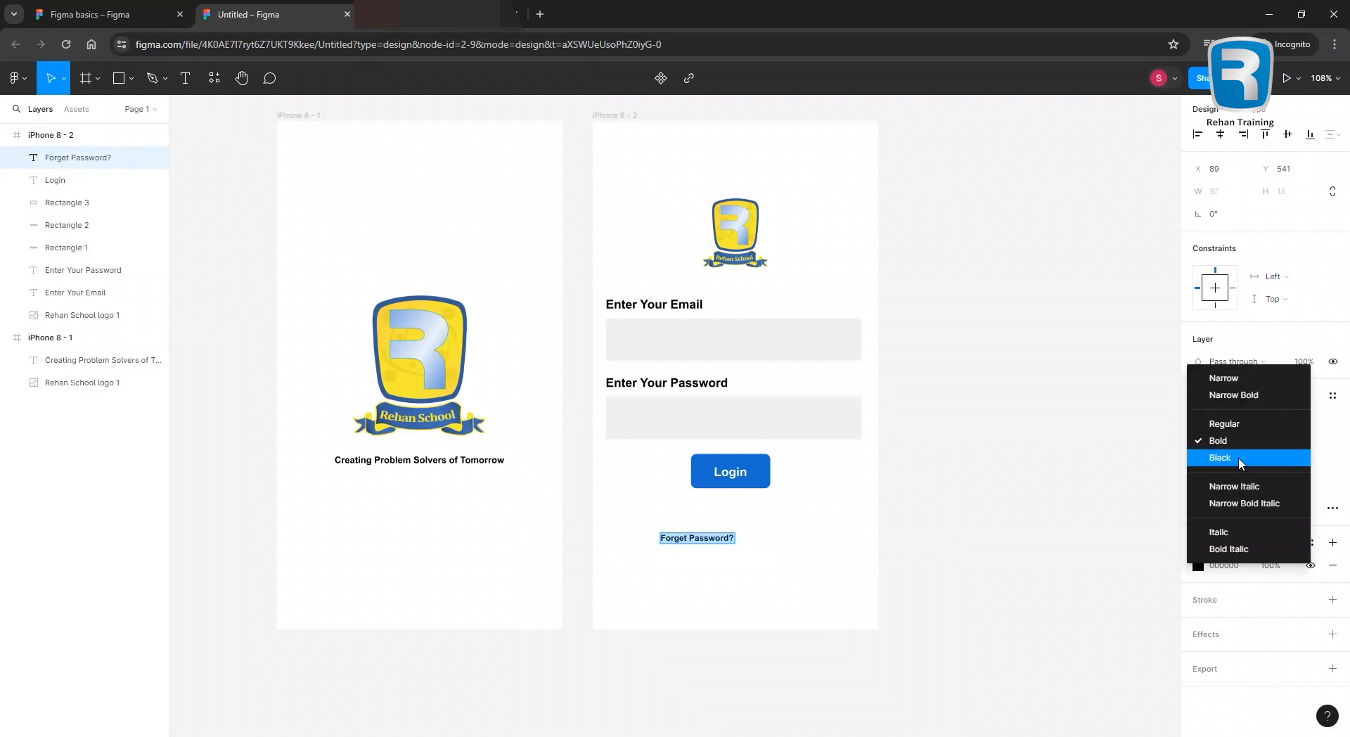
{"action": "left_click", "coordinate": [1259, 490]}
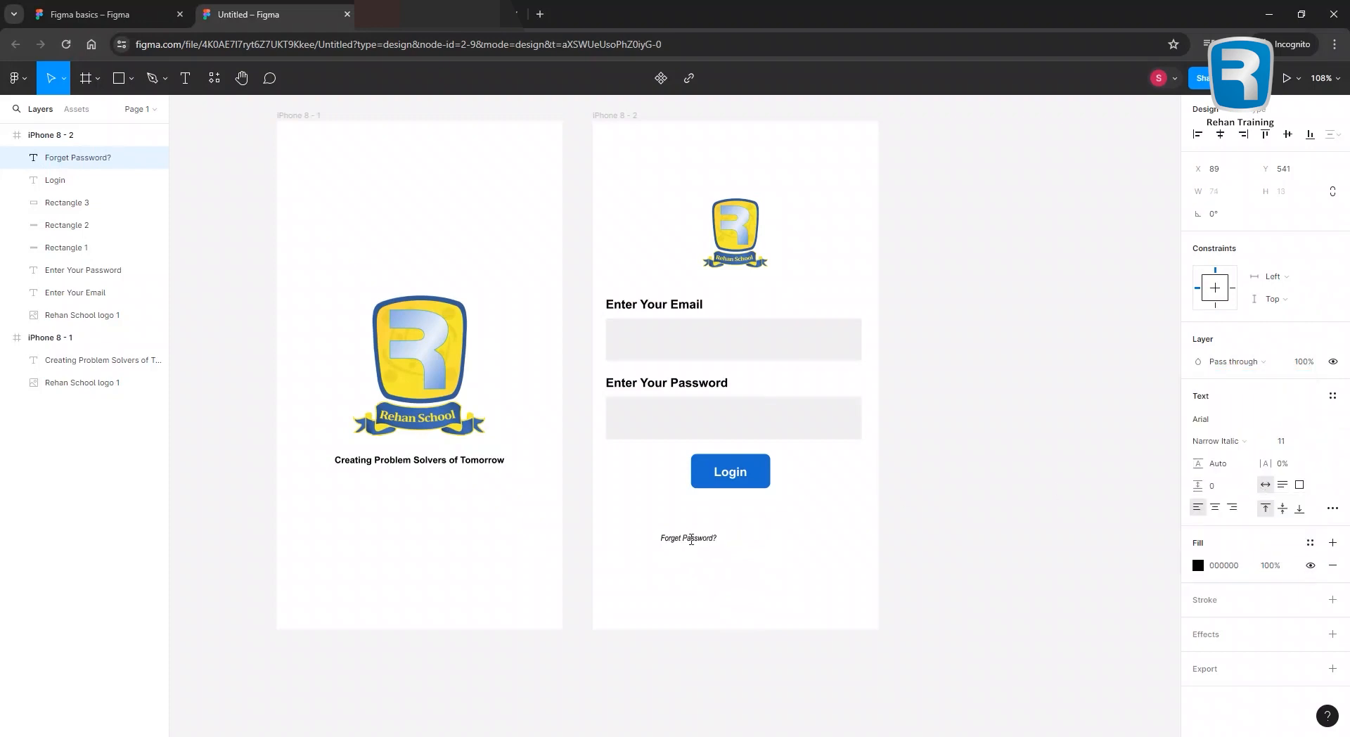
{"action": "left_click_drag", "start_coordinate": [703, 539], "coordinate": [700, 507]}
{"action": "scroll", "coordinate": [804, 536], "scroll_direction": "up", "scroll_amount": 5}
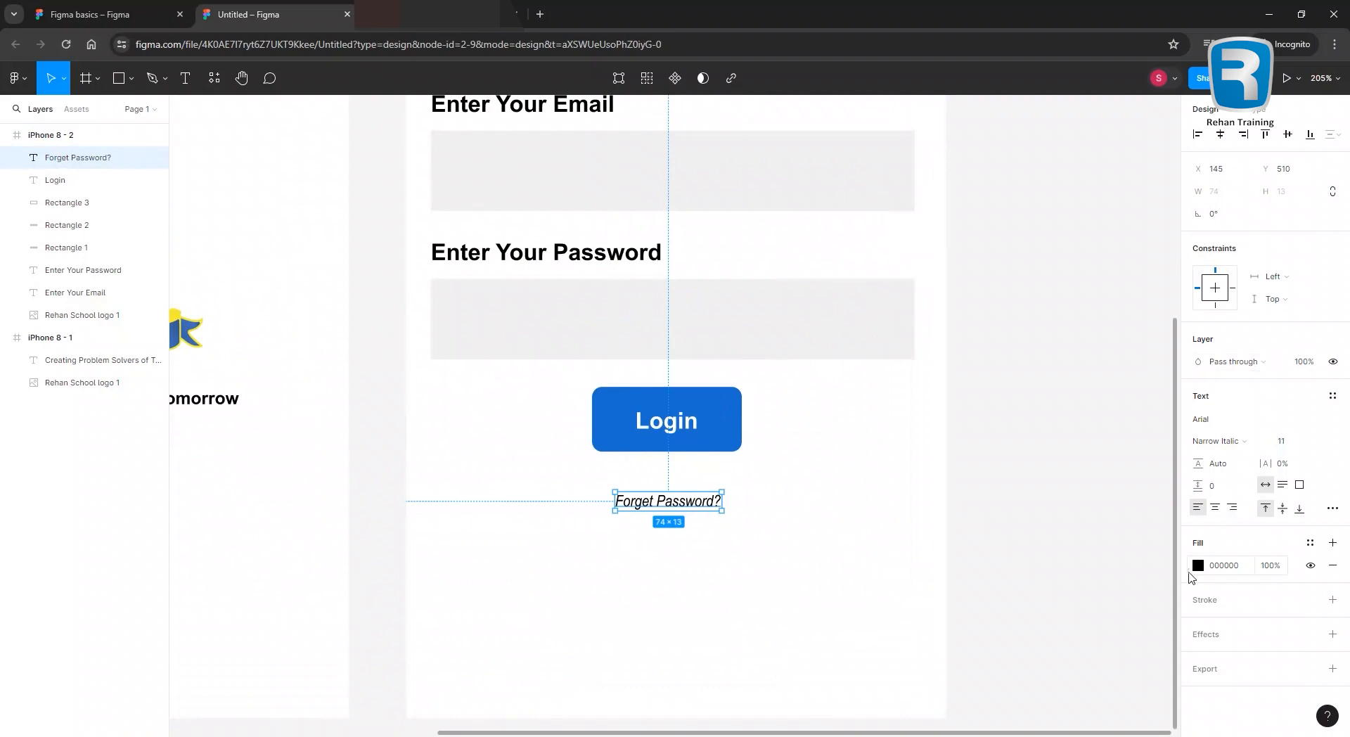
Colour the text #186DD0 by sampling the Login button's blue with the eyedropper.
{"action": "left_click", "coordinate": [1197, 565]}
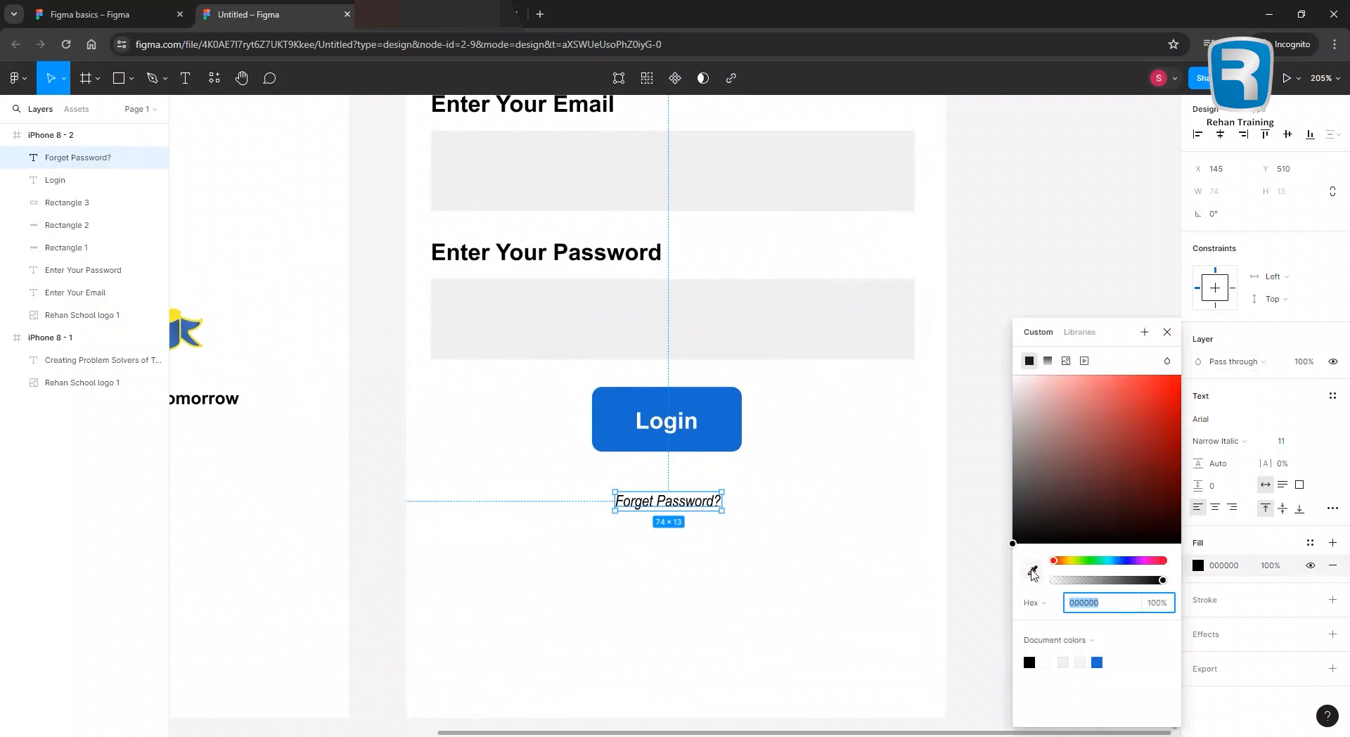
{"action": "left_click", "coordinate": [1032, 570]}
{"action": "left_click", "coordinate": [727, 429]}
{"action": "left_click", "coordinate": [829, 468]}
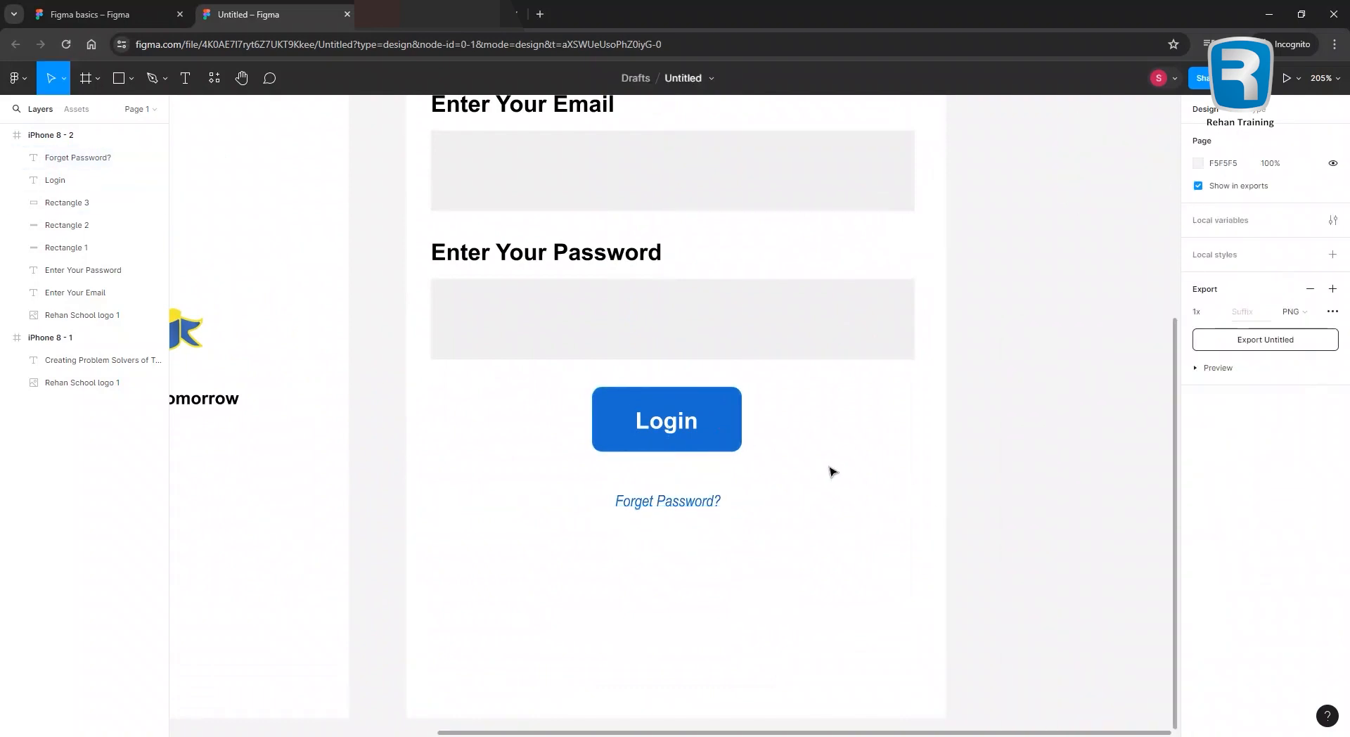
{"action": "scroll", "coordinate": [829, 468], "scroll_direction": "down", "scroll_amount": 3, "text": "ctrl"}
Set the text to Regular weight and centre it beneath the Login button.
{"action": "left_click", "coordinate": [762, 488]}
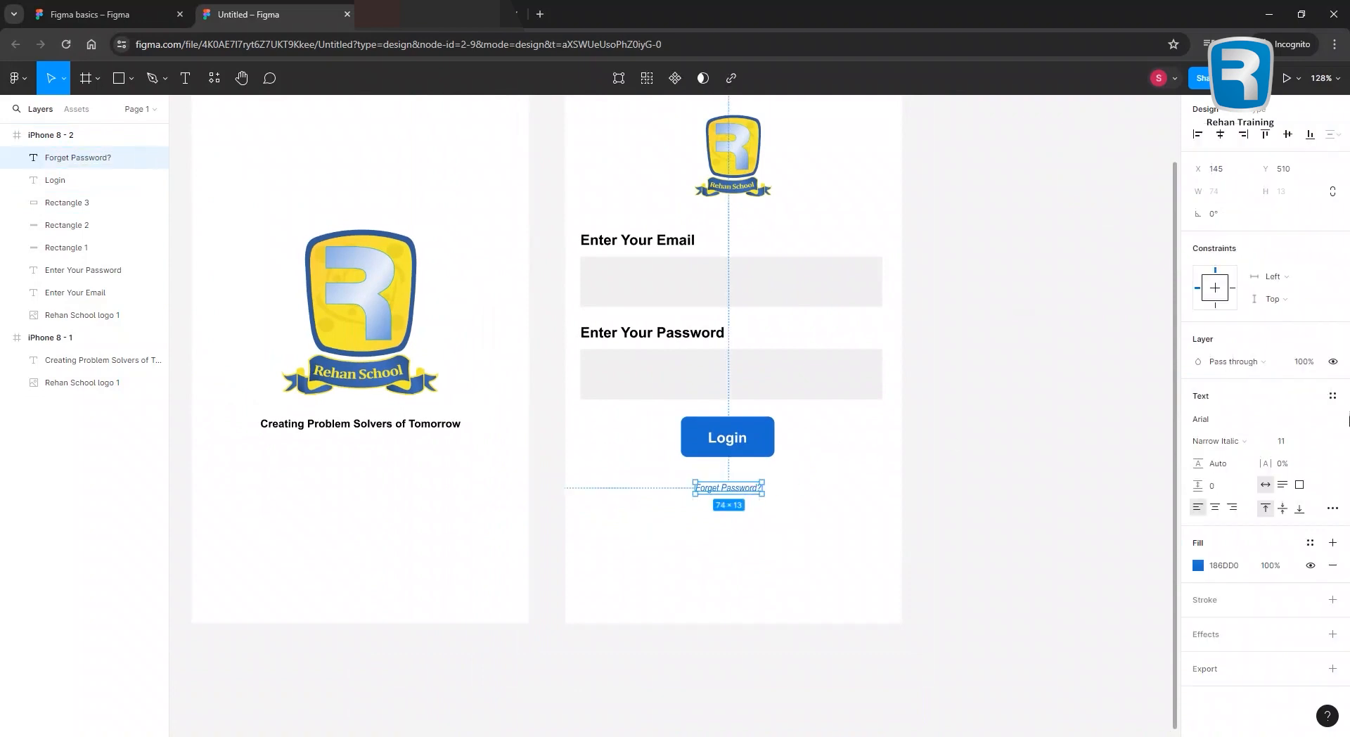
{"action": "left_click", "coordinate": [1259, 440]}
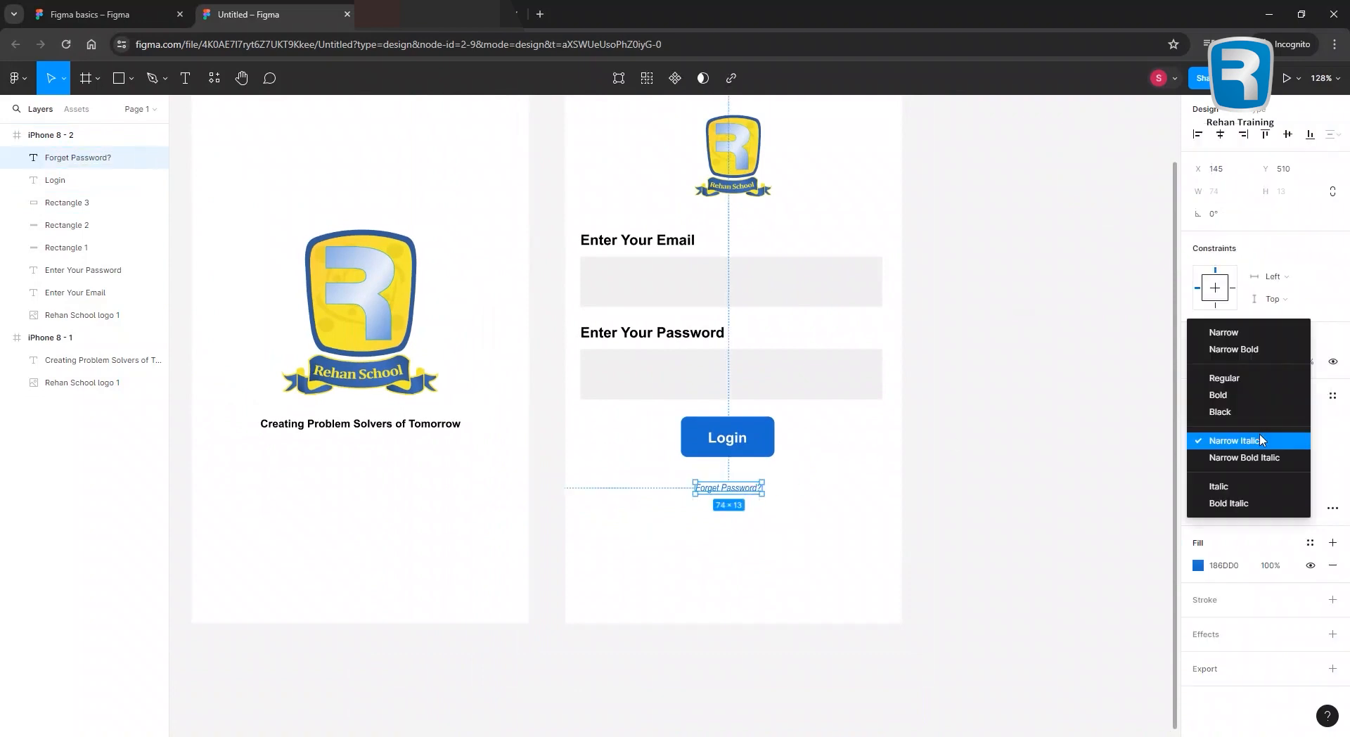
{"action": "left_click", "coordinate": [1229, 377]}
{"action": "left_click_drag", "start_coordinate": [739, 490], "coordinate": [734, 492]}
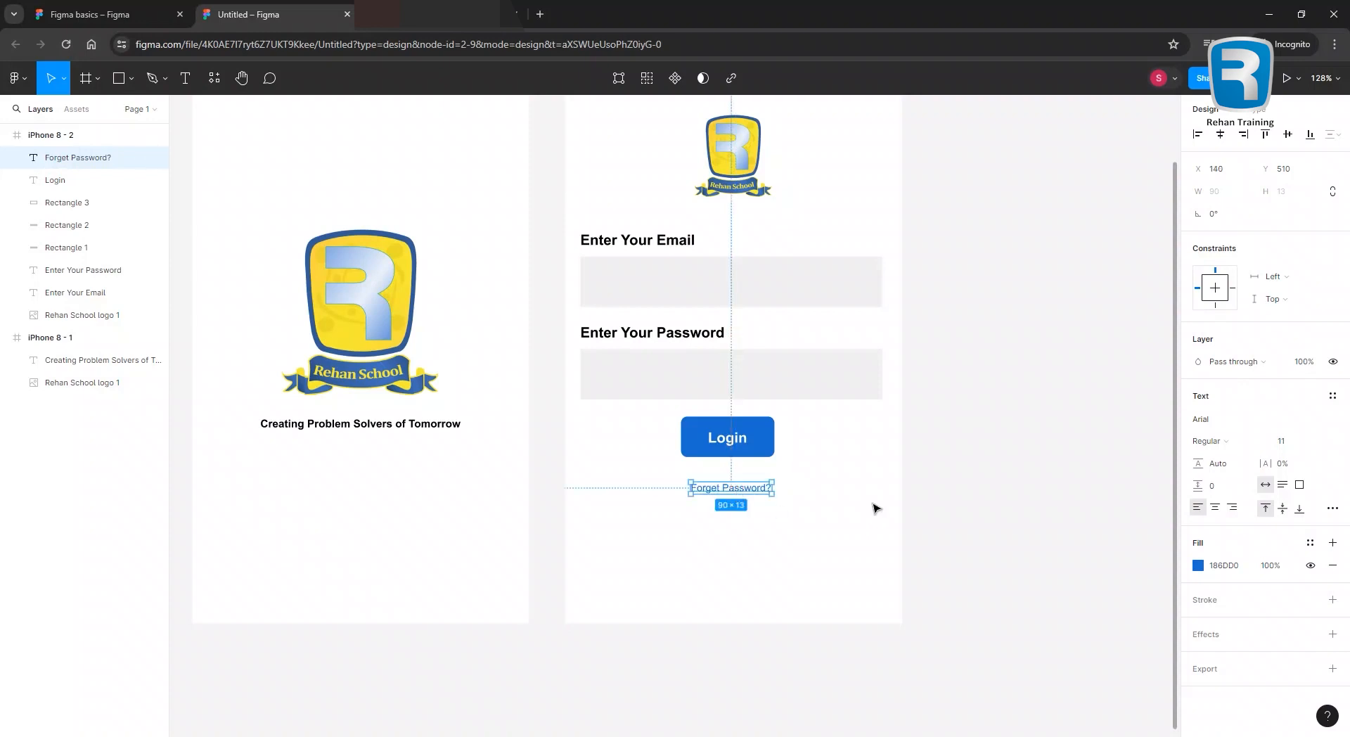
{"action": "left_click", "coordinate": [873, 504]}
{"action": "scroll", "coordinate": [843, 481], "scroll_direction": "down", "scroll_amount": 3}
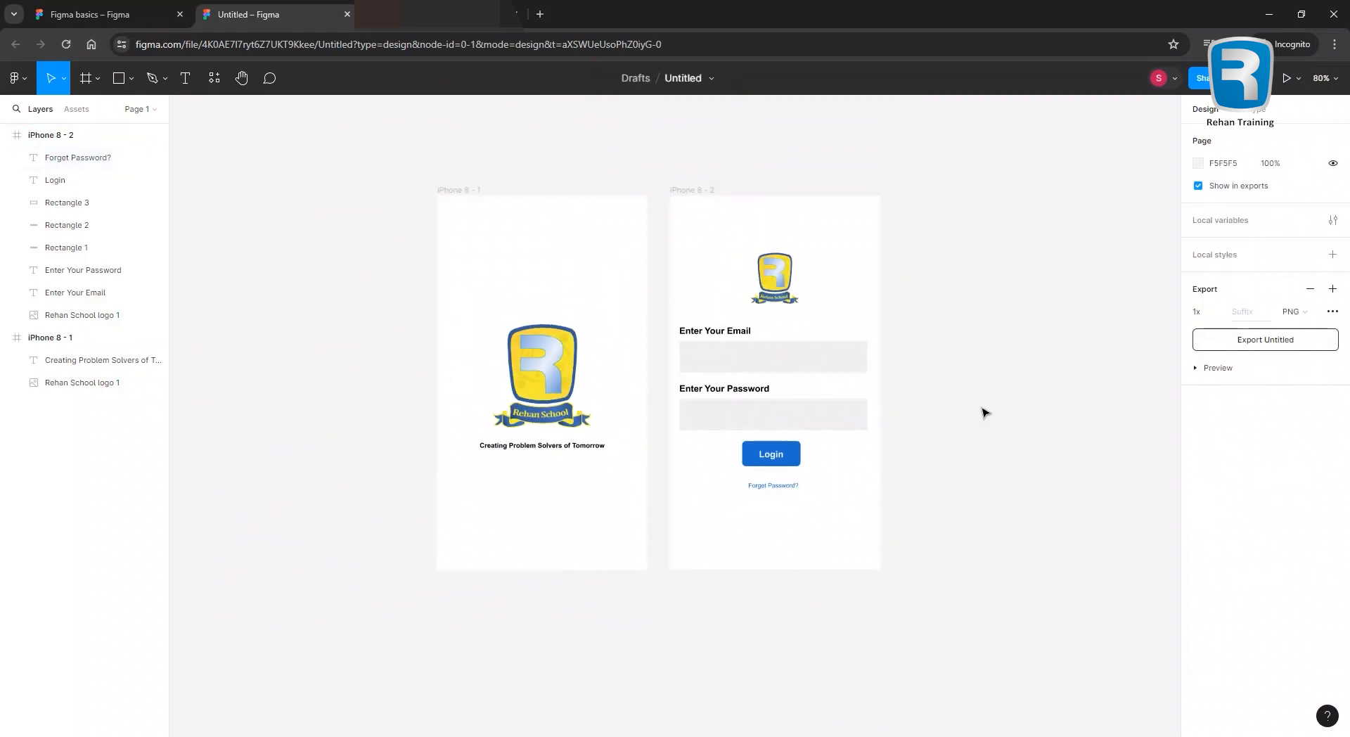
{"action": "scroll", "coordinate": [806, 515], "scroll_direction": "up", "scroll_amount": 3}
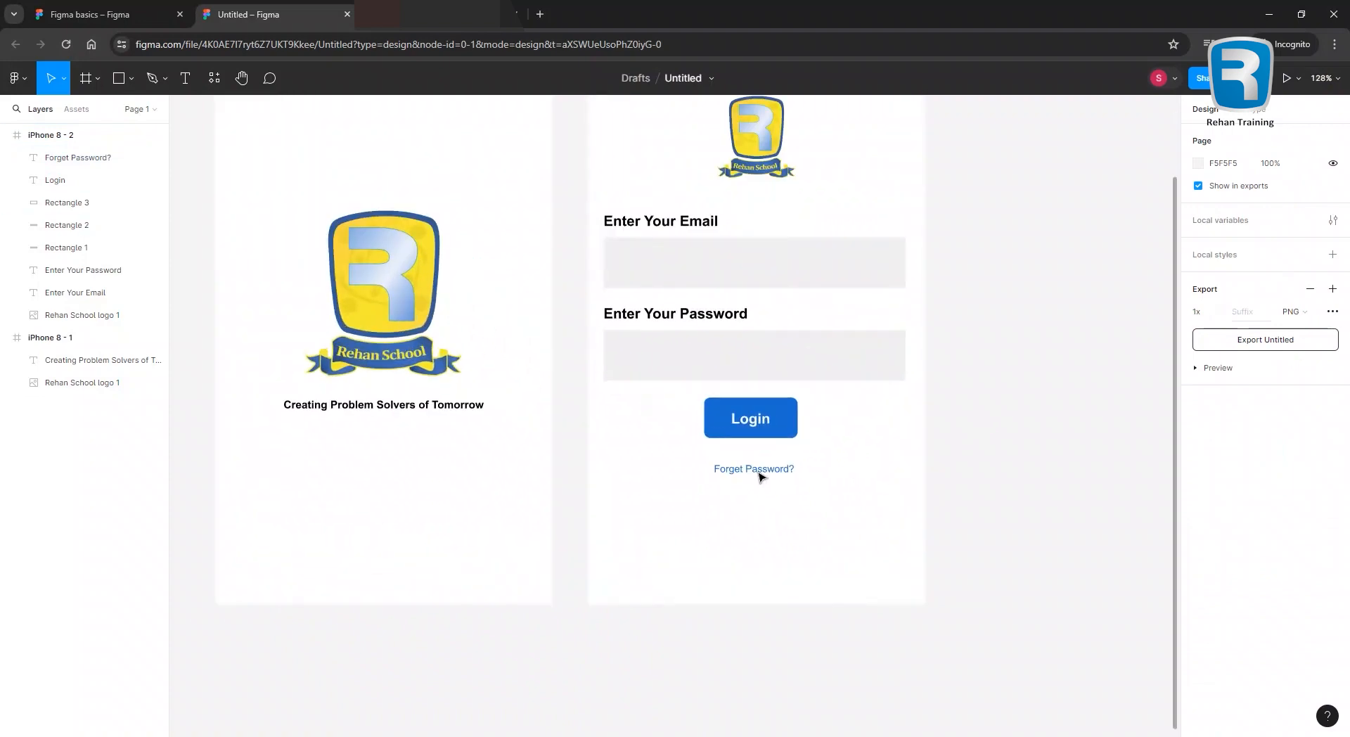
{"action": "left_click", "coordinate": [759, 471]}
{"action": "left_click_drag", "start_coordinate": [760, 471], "coordinate": [757, 466]}
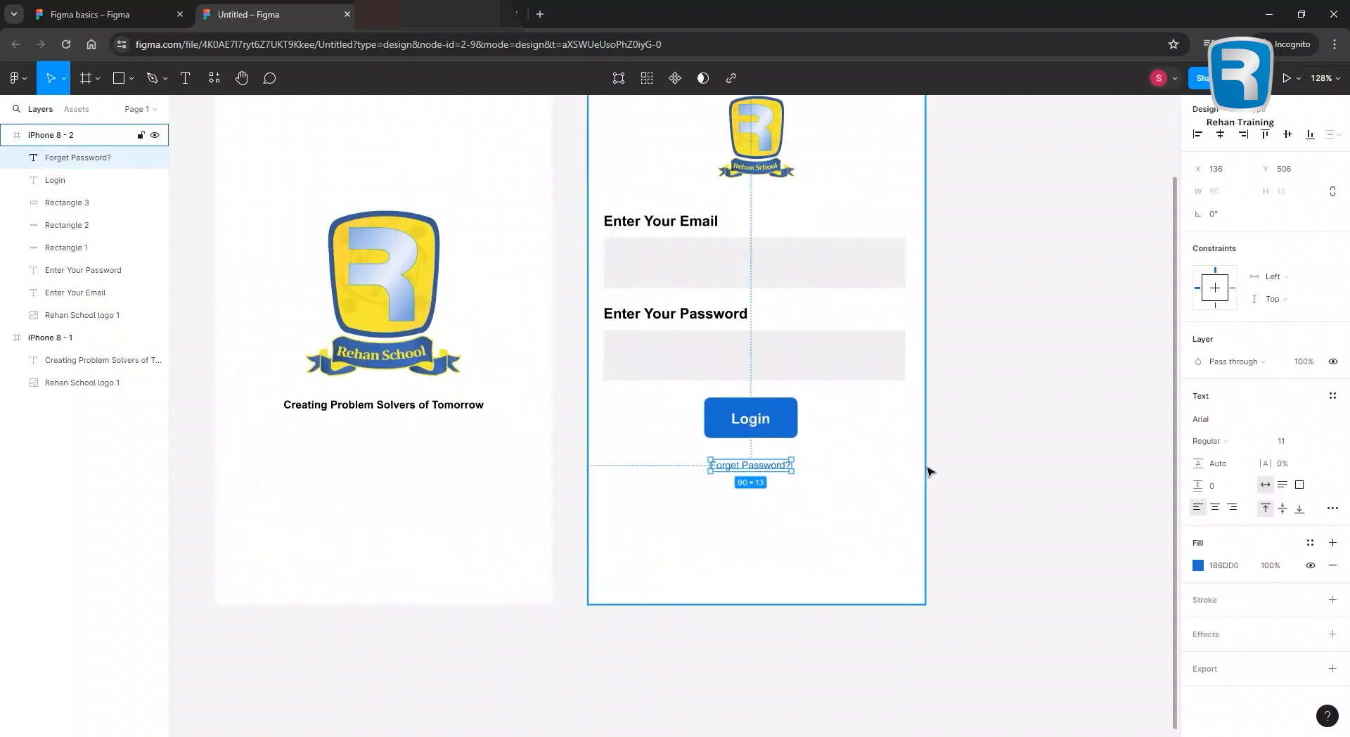
{"action": "scroll", "coordinate": [923, 469], "scroll_direction": "down", "scroll_amount": 2}
{"action": "scroll", "coordinate": [1028, 442], "scroll_direction": "up", "scroll_amount": 1}
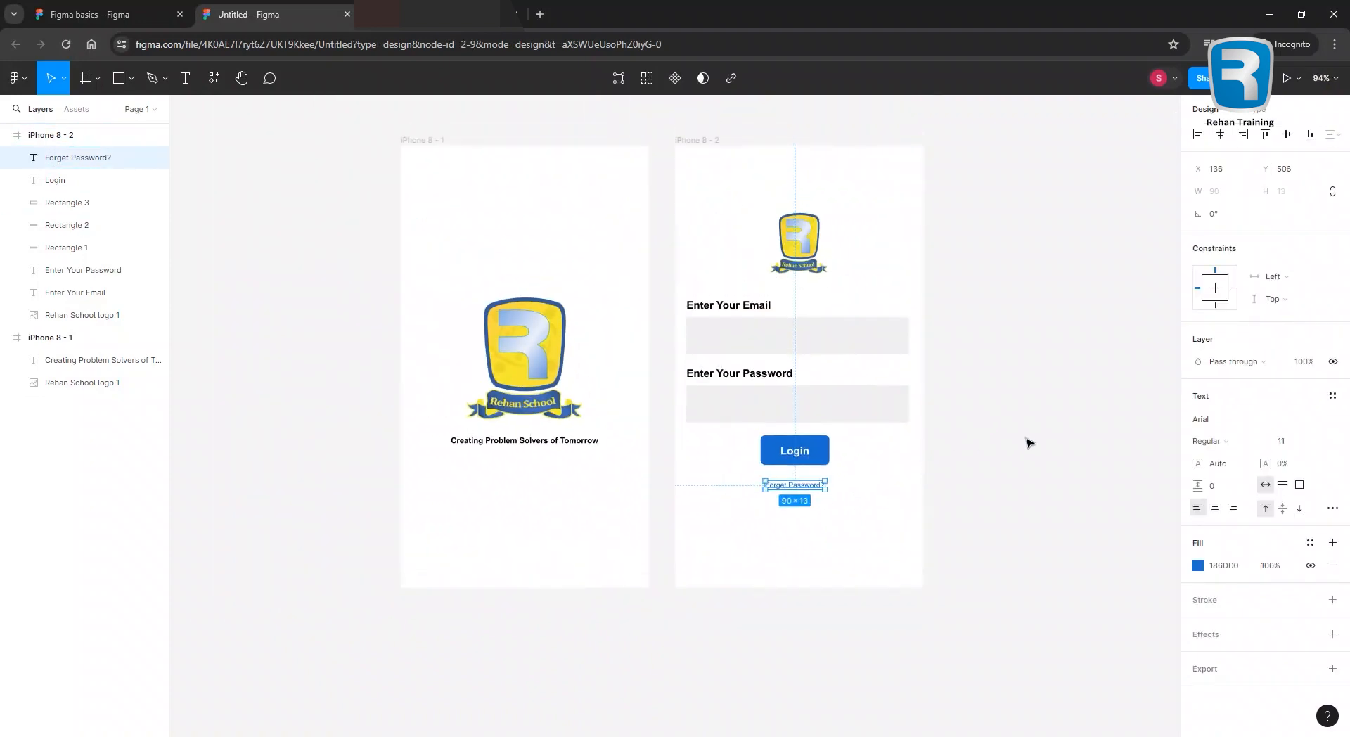
{"action": "left_click", "coordinate": [5, 134]}
{"action": "left_click", "coordinate": [5, 157]}
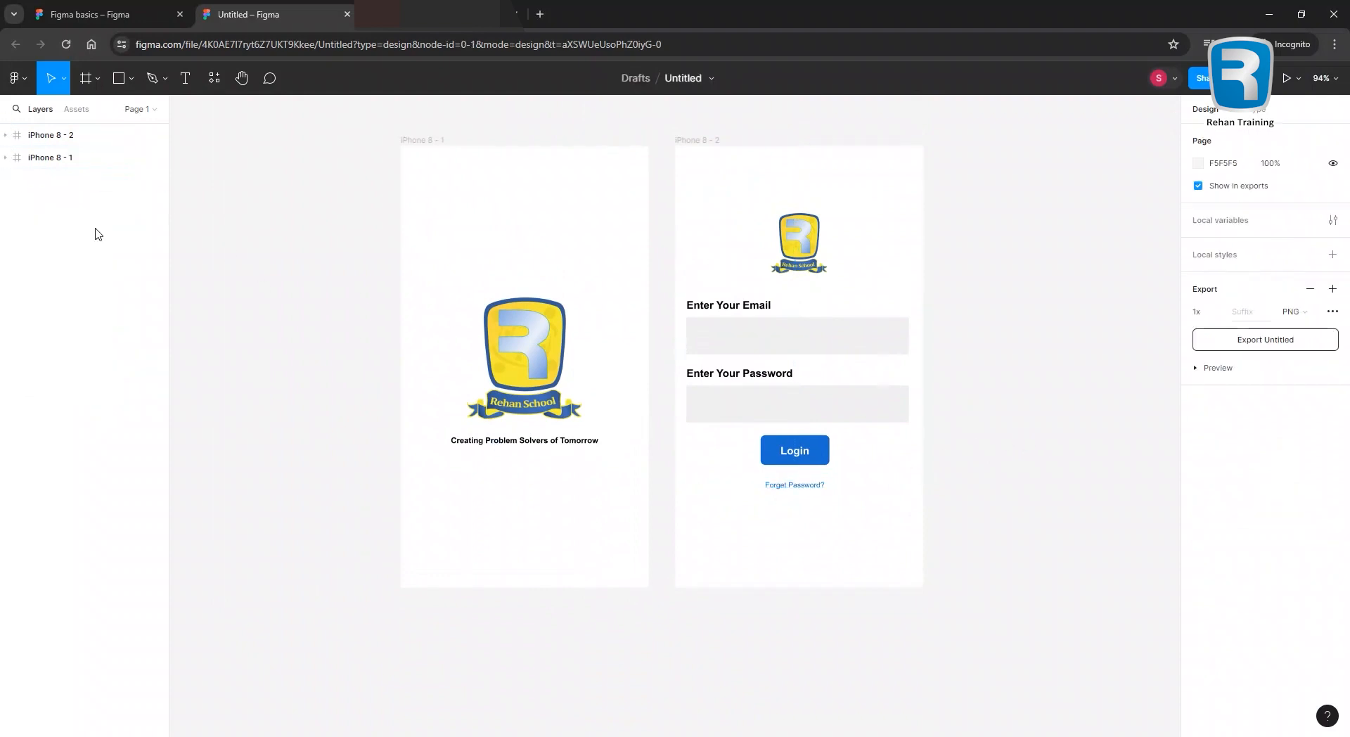
{"action": "left_click_drag", "start_coordinate": [298, 289], "coordinate": [261, 316]}
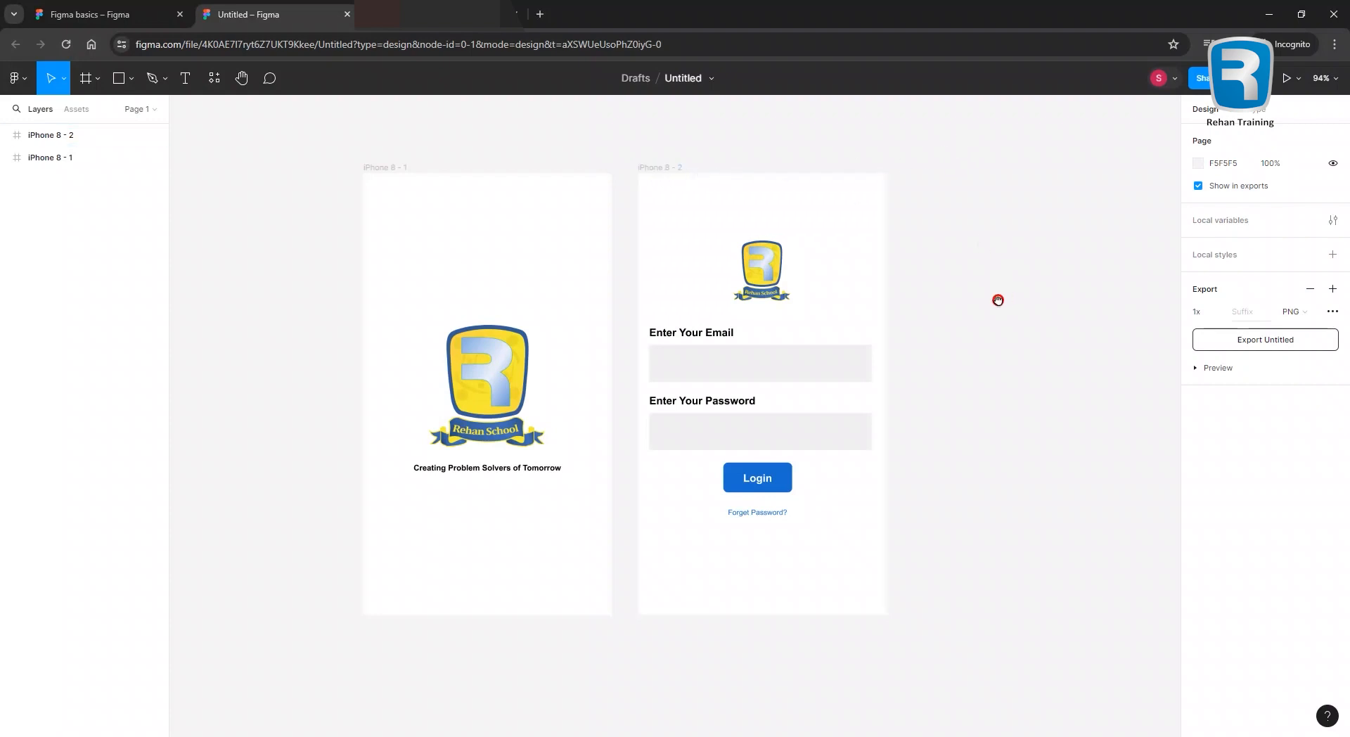
{"action": "left_click_drag", "start_coordinate": [1004, 296], "coordinate": [982, 304]}
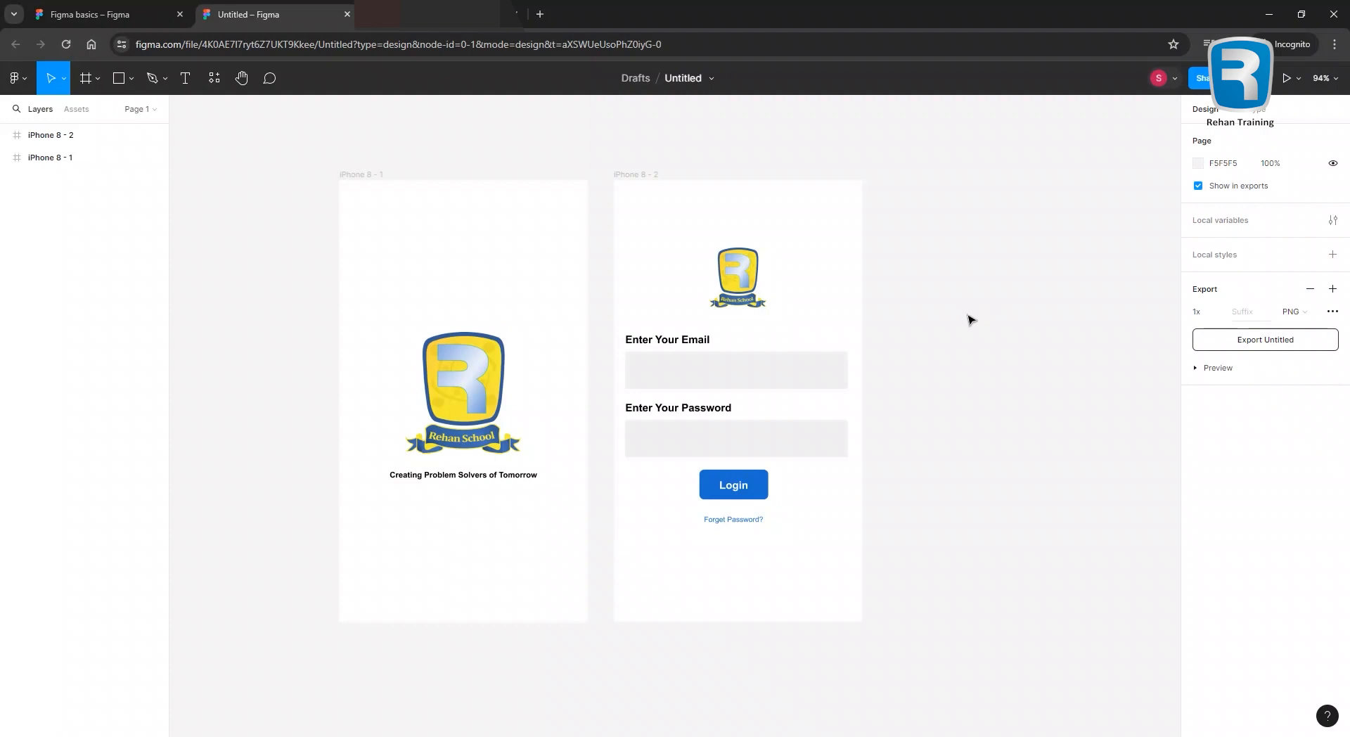
{"action": "left_click_drag", "start_coordinate": [1010, 349], "coordinate": [886, 355]}
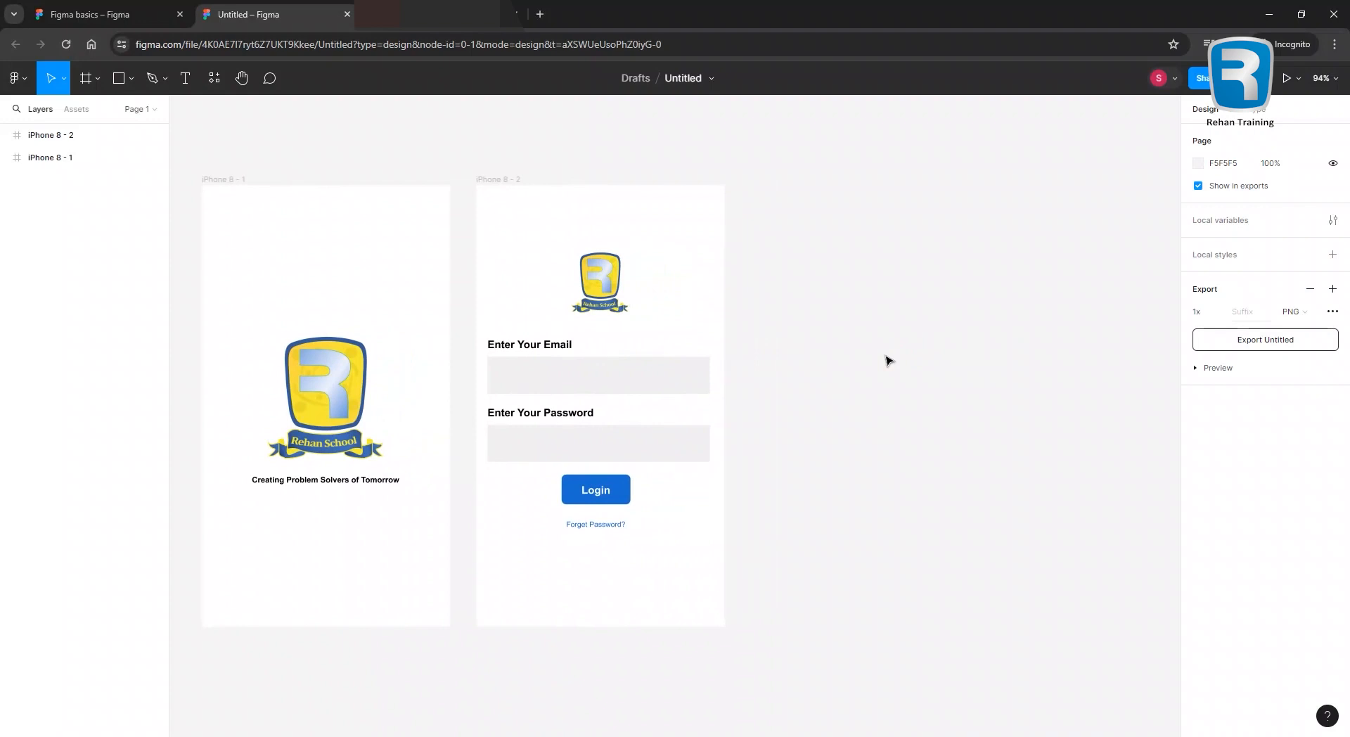
{"action": "left_click_drag", "start_coordinate": [907, 392], "coordinate": [877, 337]}
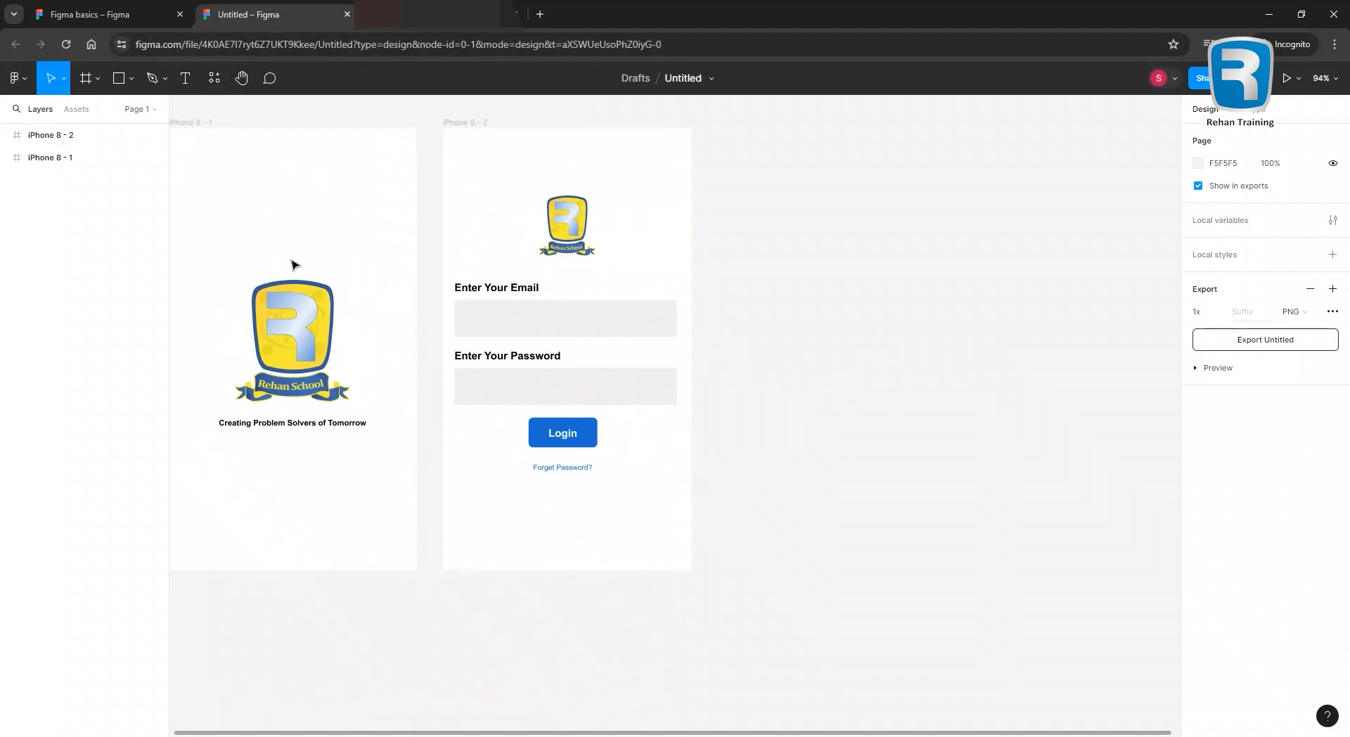
Search Resources for 'WireGen' under Plugins and run the WireGen plugin.
{"action": "left_click", "coordinate": [214, 79]}
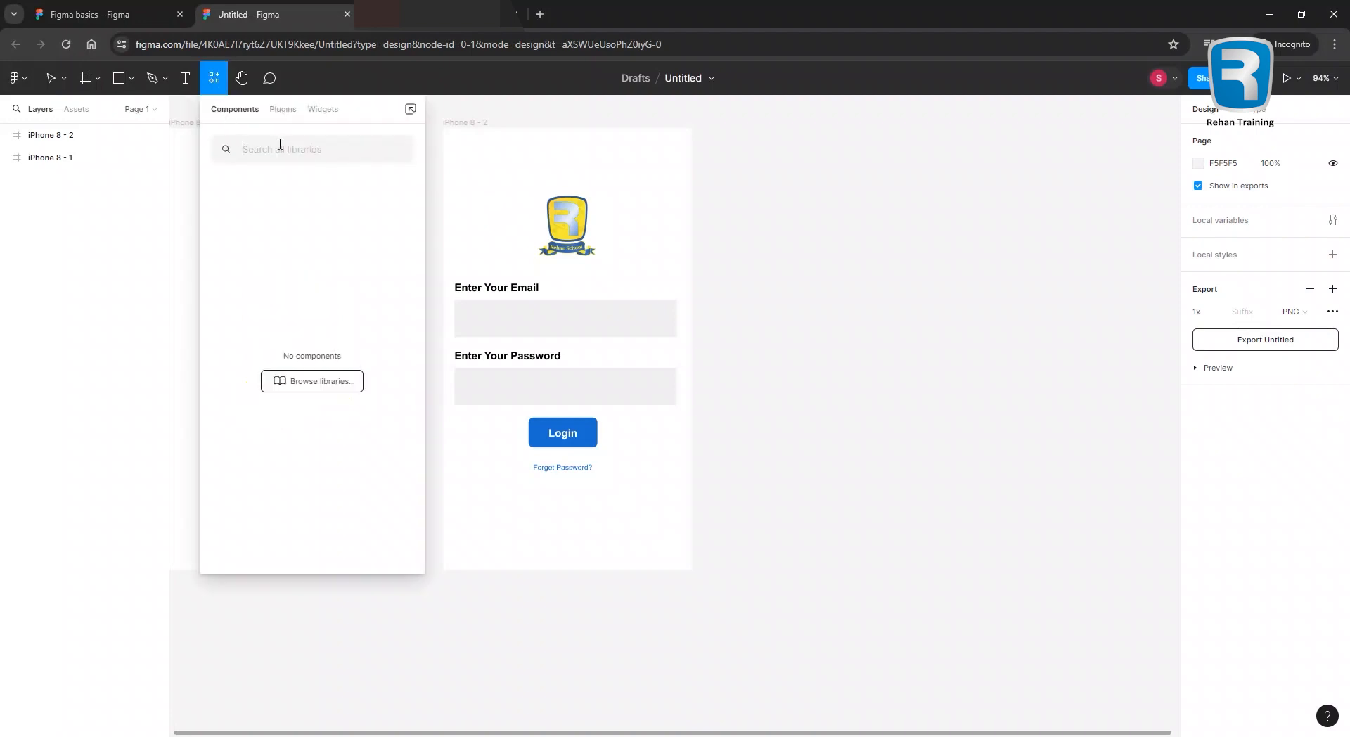
{"action": "type", "text": "Wire"}
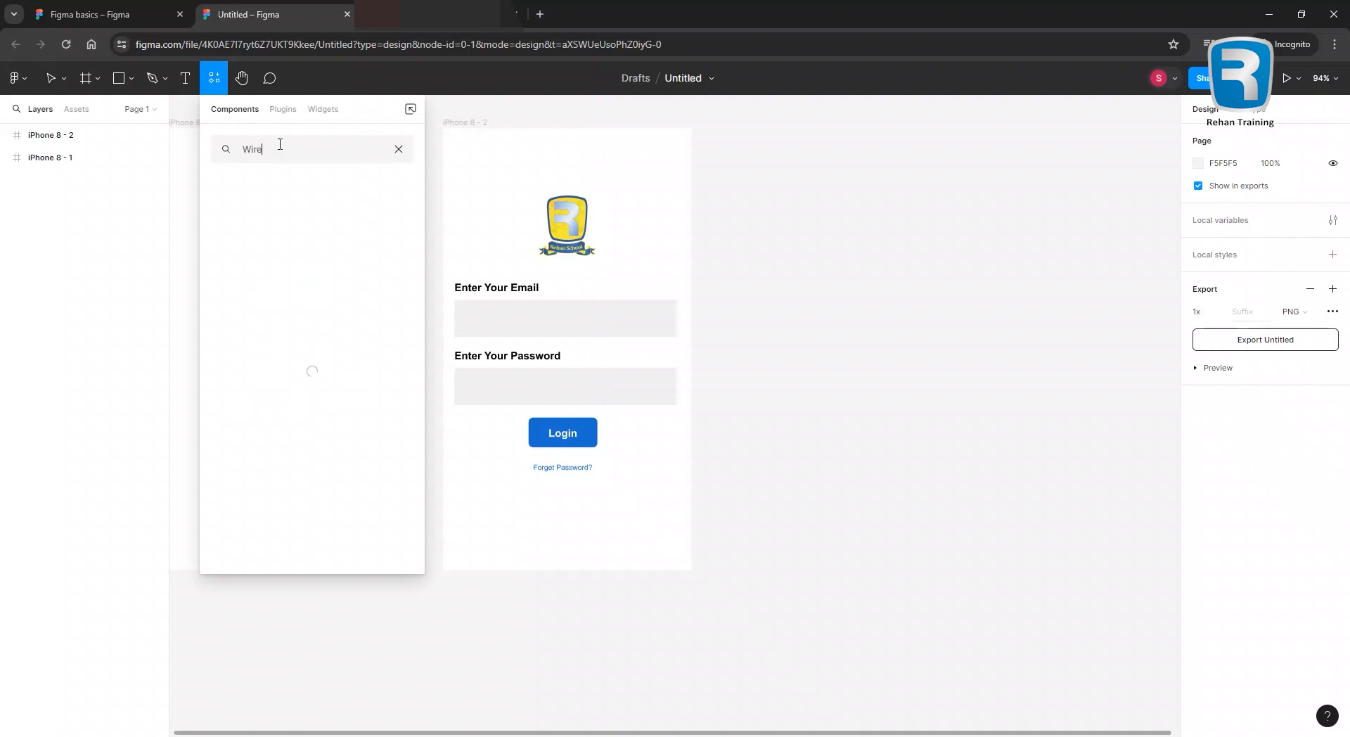
{"action": "type", "text": "Gen"}
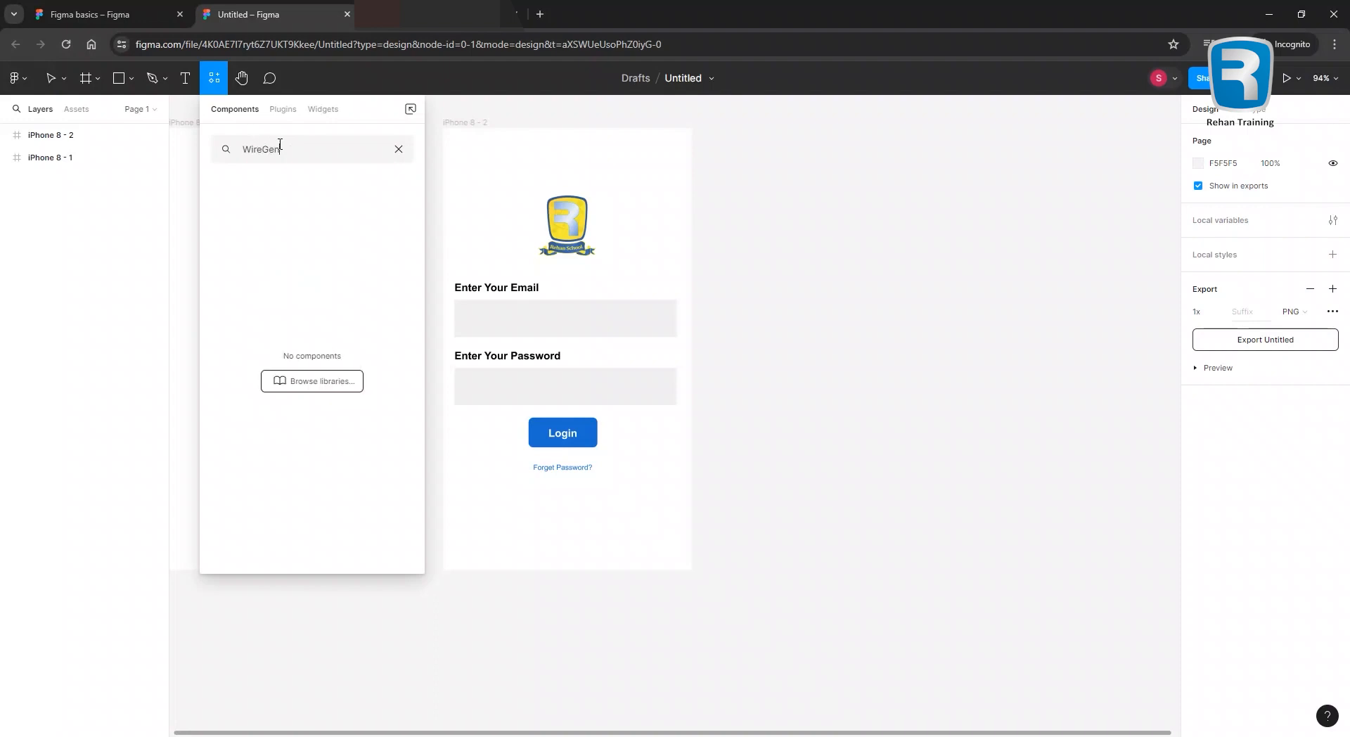
{"action": "left_click", "coordinate": [283, 112]}
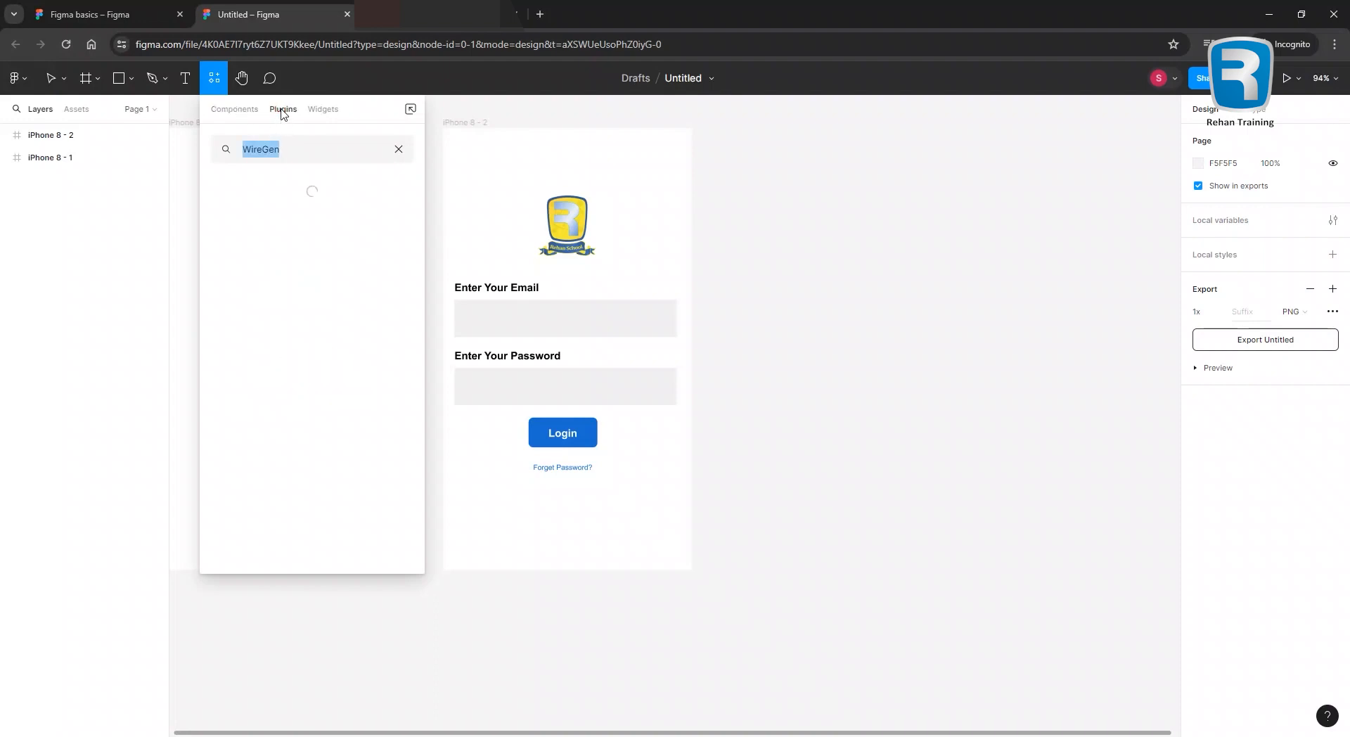
{"action": "mouse_move", "coordinate": [290, 240]}
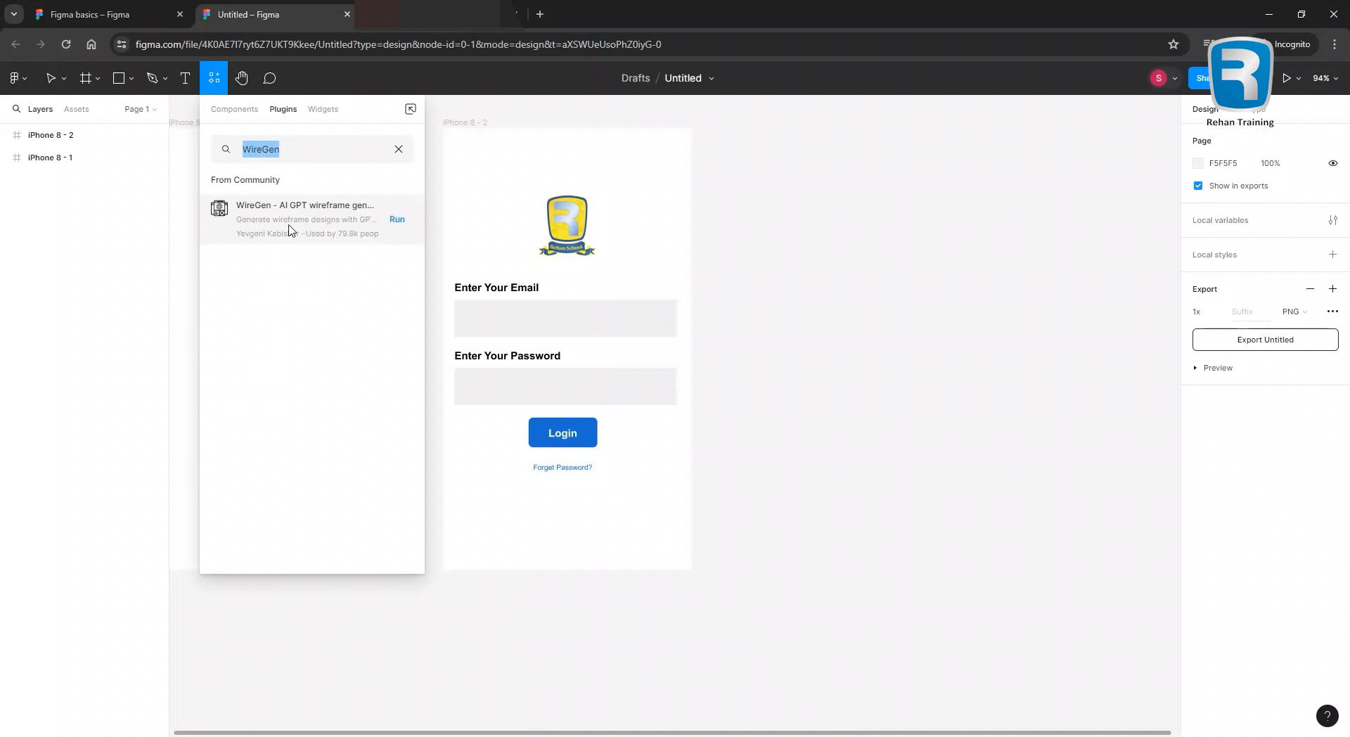
{"action": "left_click", "coordinate": [397, 219]}
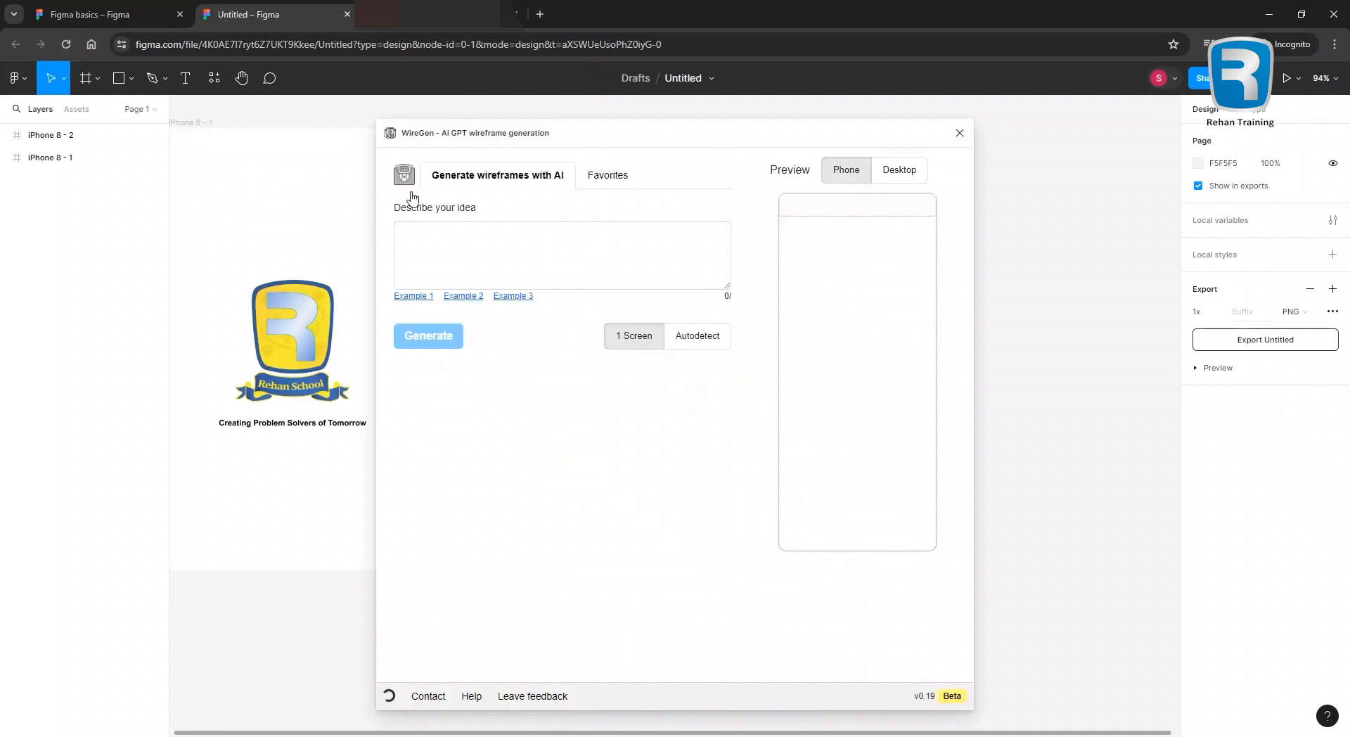
Move the WireGen window aside and describe a Rehan School app login screen with a Forget Password option.
{"action": "left_click_drag", "start_coordinate": [475, 140], "coordinate": [873, 123]}
{"action": "left_click", "coordinate": [795, 224]}
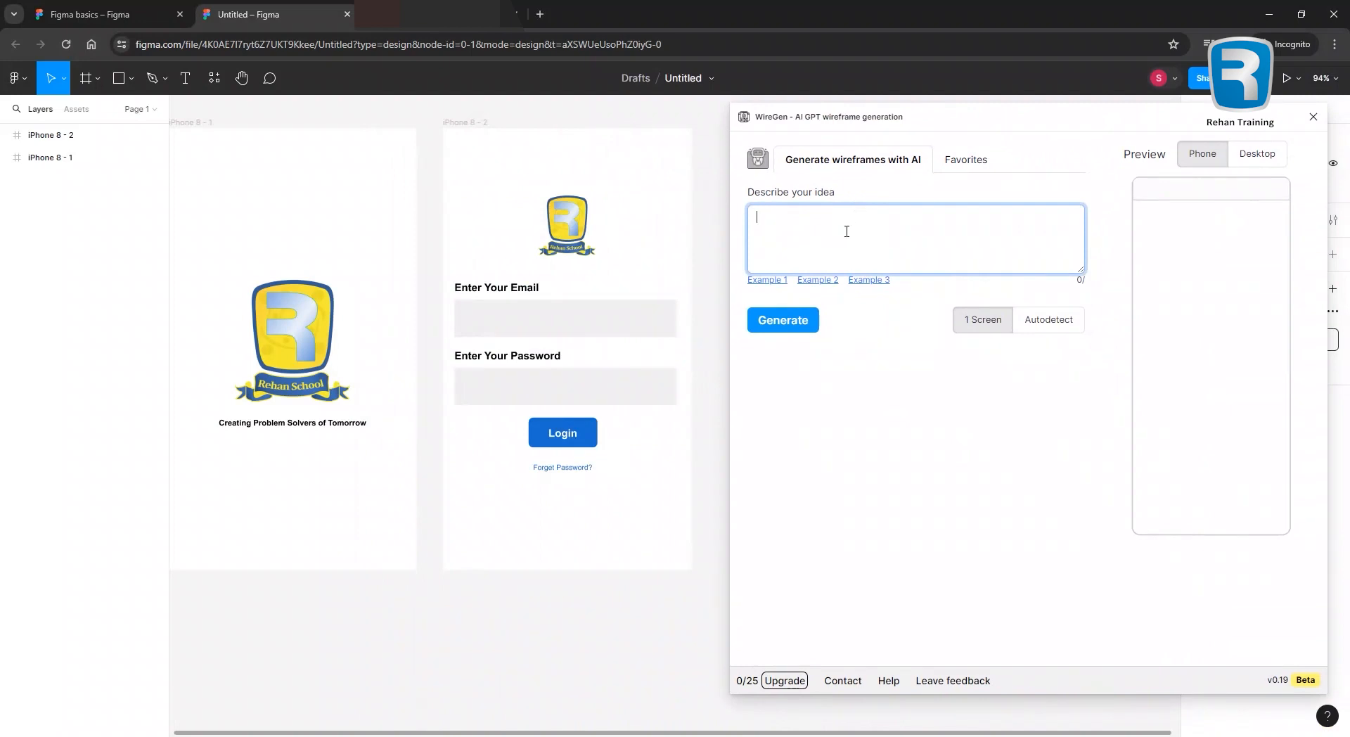
{"action": "type", "text": "Design me a l"}
{"action": "key", "text": "ctrl+a"}
{"action": "key", "text": "BackSpace"}
{"action": "type", "text": "Design me a login screen for a school app. School name is Rehan Schoo"}
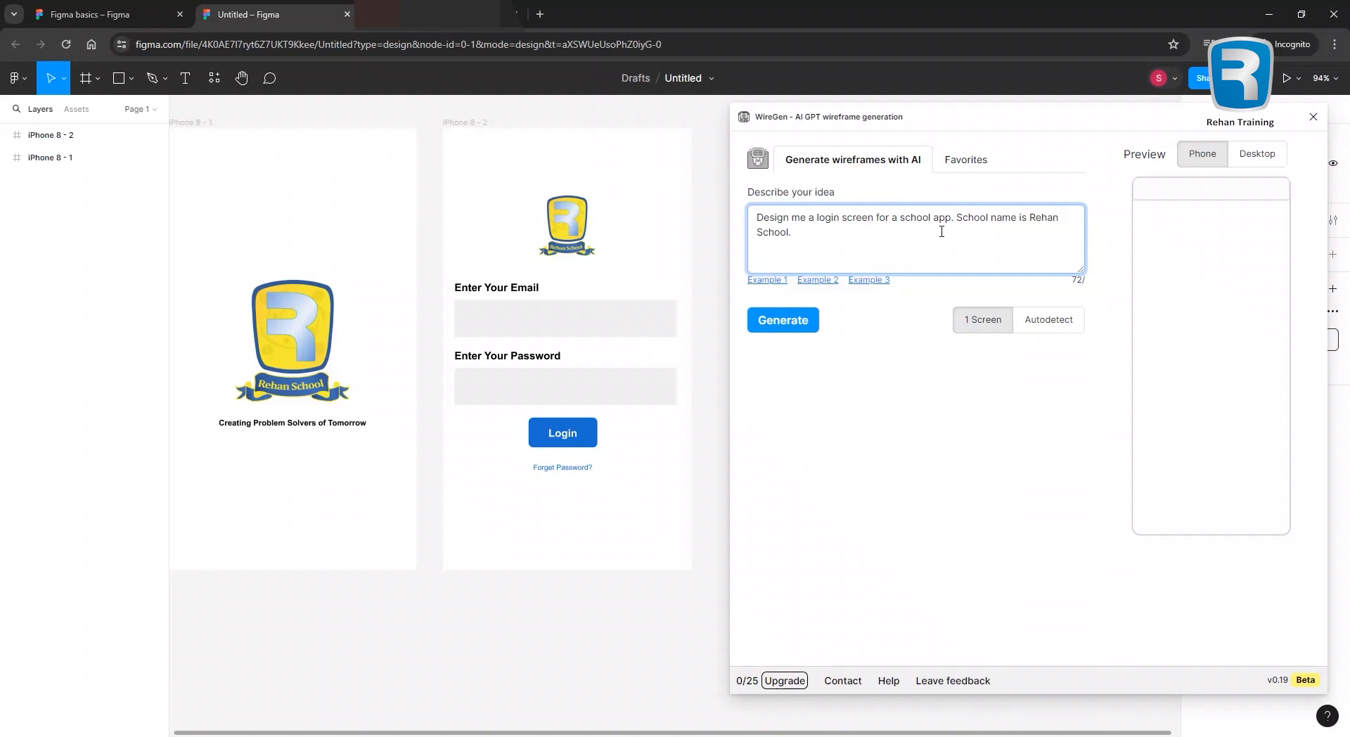
{"action": "type", "text": "get Password option should be there."}
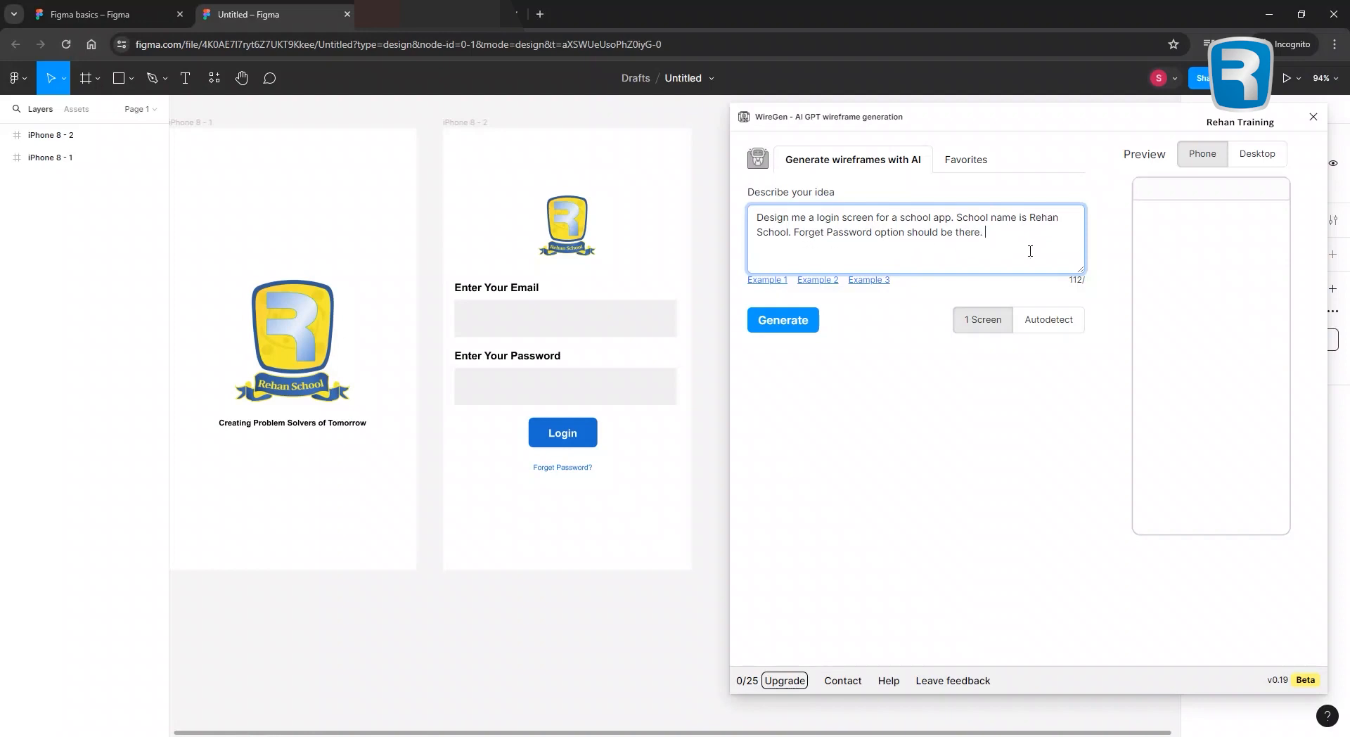
Generate the Rehan School login wireframe from the description.
{"action": "left_click", "coordinate": [776, 324]}
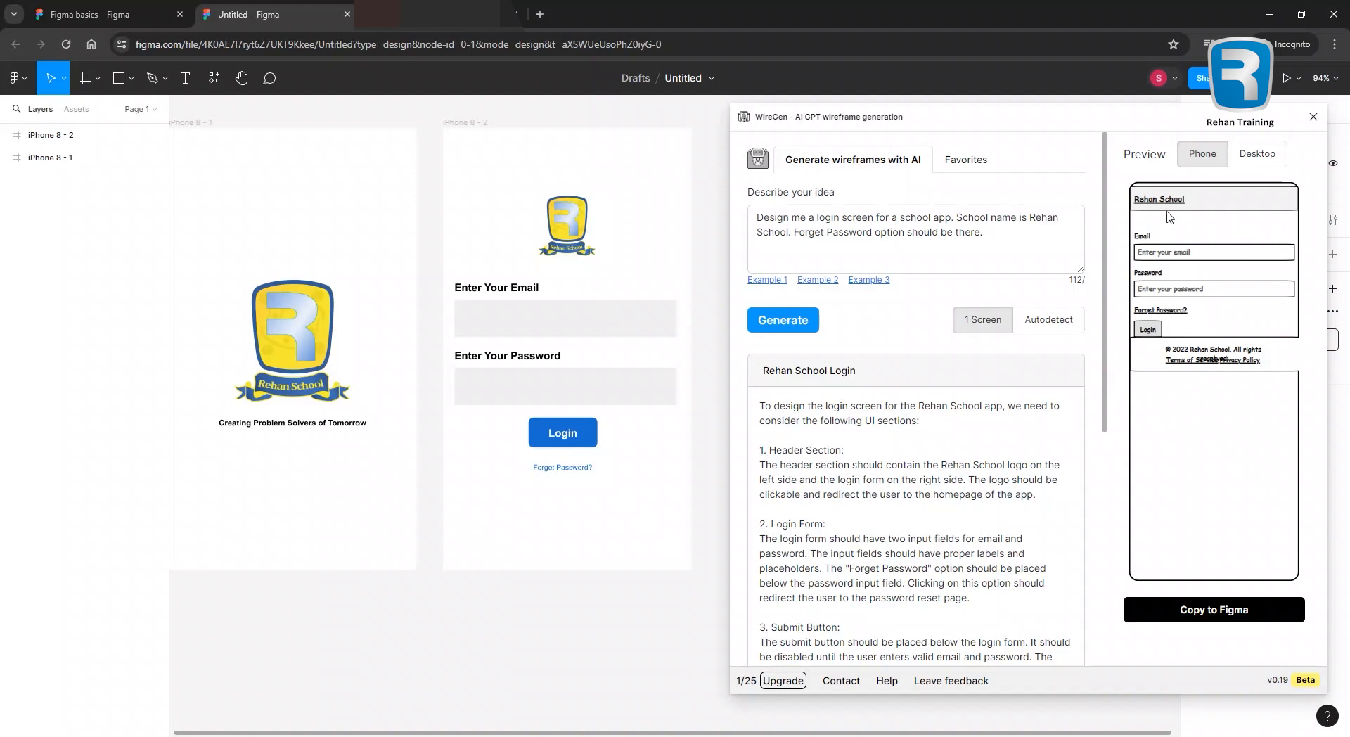
Copy the generated wireframe to the canvas, close WireGen, and place it right of the iPhone frames.
{"action": "left_click", "coordinate": [1212, 616]}
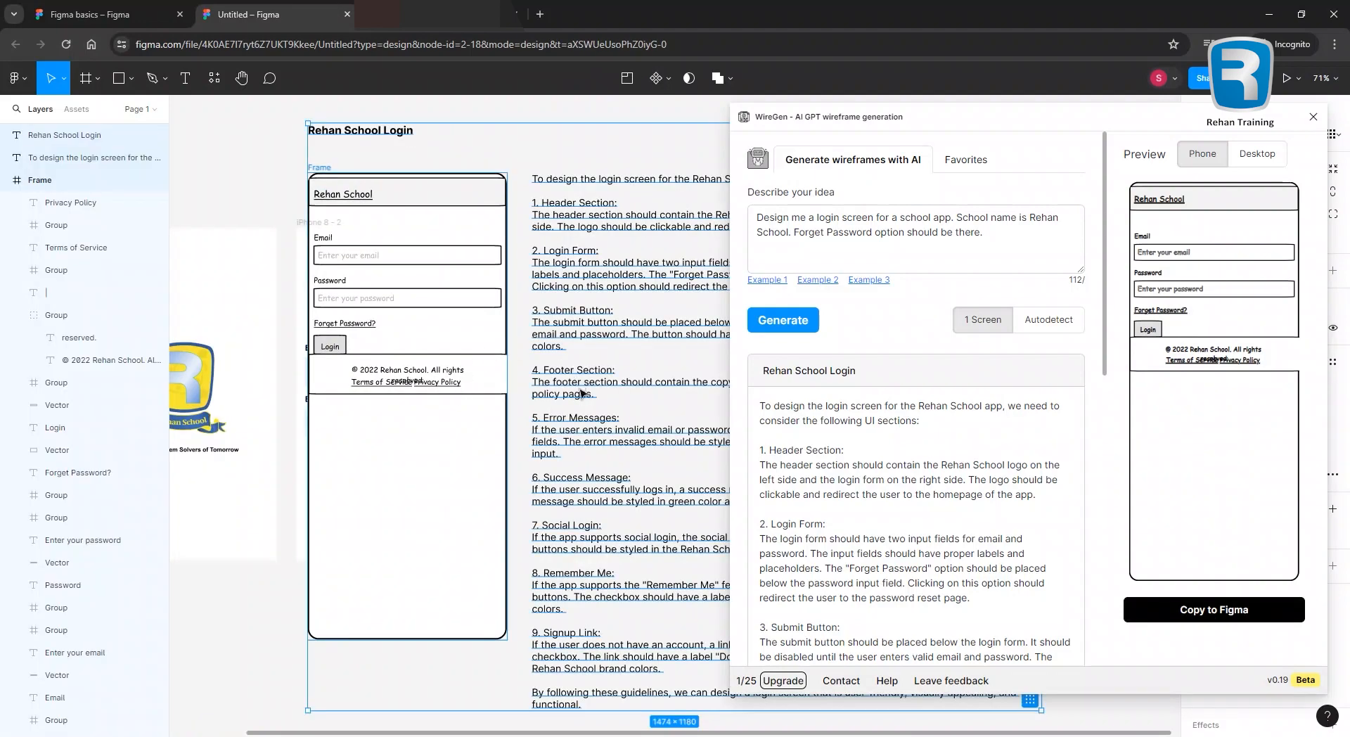
{"action": "left_click", "coordinate": [1312, 117]}
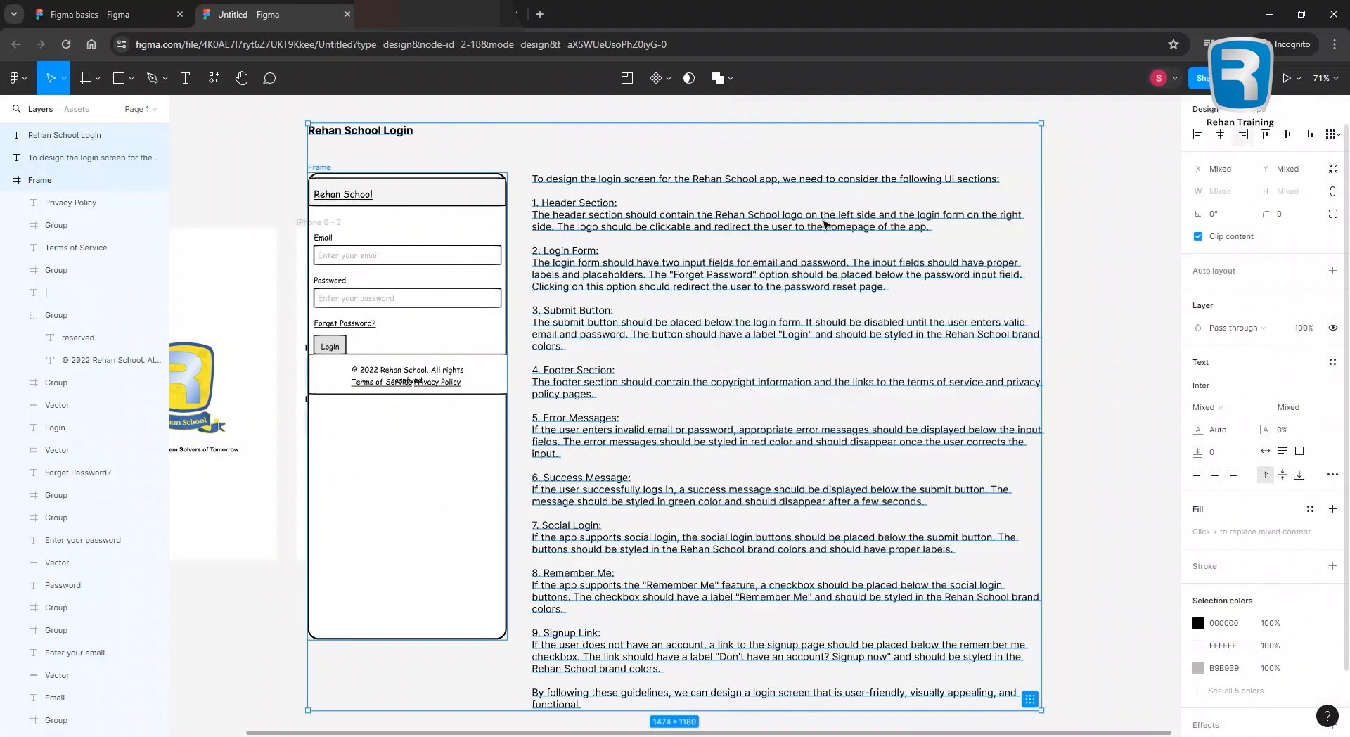
{"action": "left_click_drag", "start_coordinate": [366, 367], "coordinate": [318, 286]}
{"action": "left_click_drag", "start_coordinate": [338, 172], "coordinate": [430, 236]}
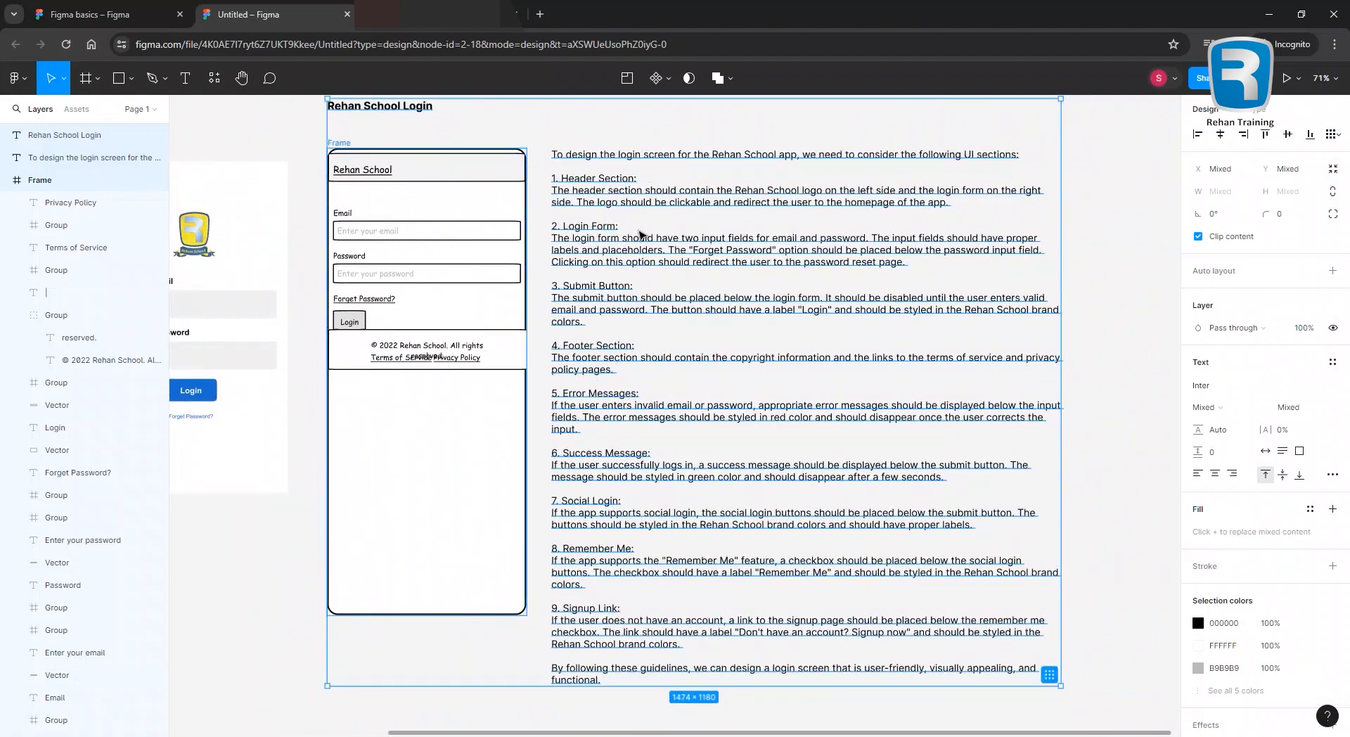
{"action": "scroll", "coordinate": [632, 485], "scroll_direction": "up", "scroll_amount": 2}
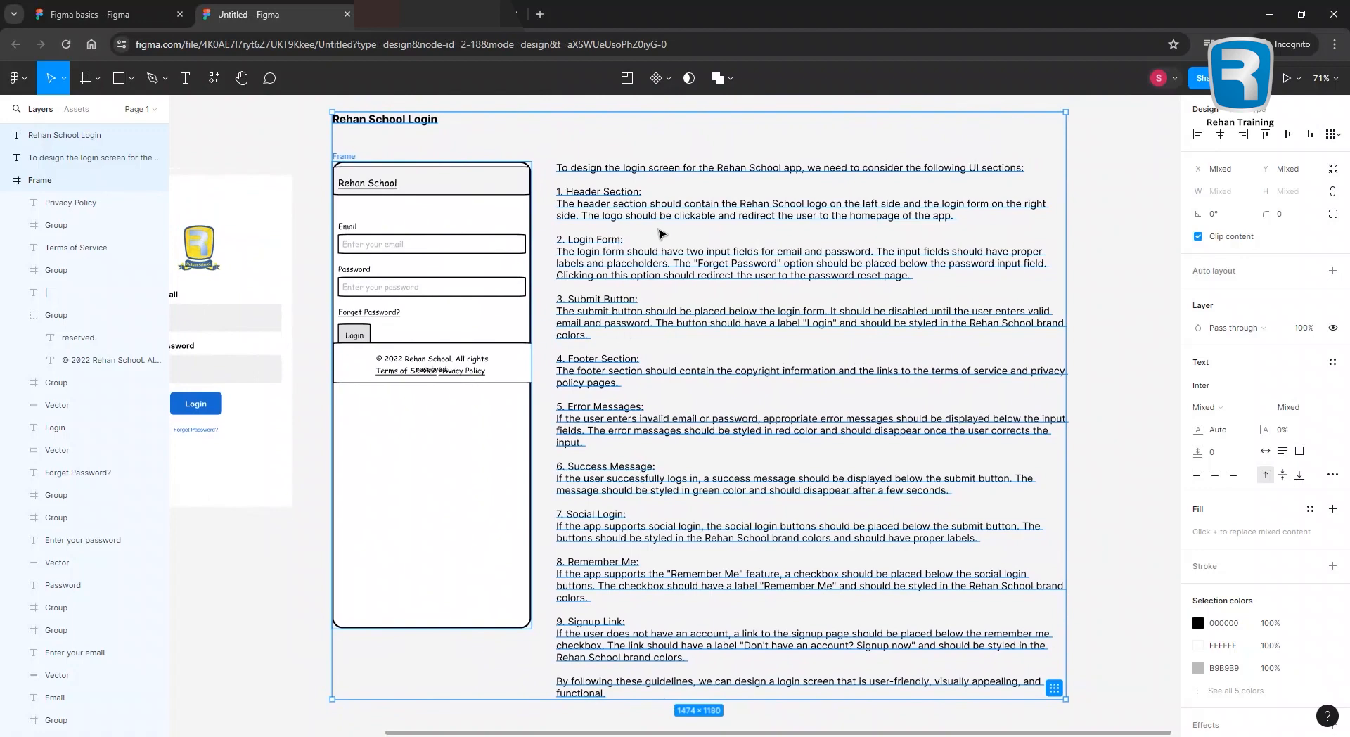
Delete the long explanation text block from the inserted wireframe.
{"action": "left_click", "coordinate": [1100, 311]}
{"action": "left_click", "coordinate": [628, 266]}
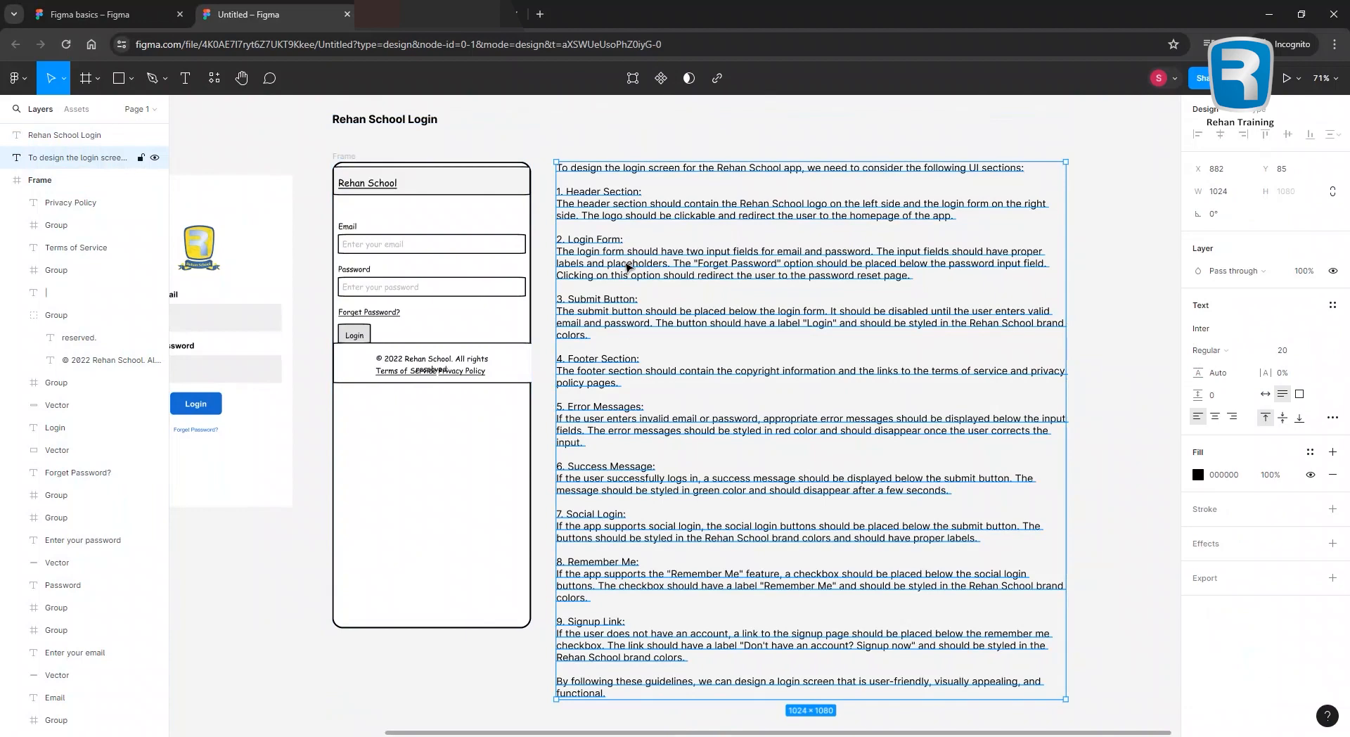
{"action": "key", "text": "Delete"}
{"action": "left_click_drag", "start_coordinate": [458, 265], "coordinate": [668, 321]}
{"action": "scroll", "coordinate": [584, 190], "scroll_direction": "up", "scroll_amount": 5}
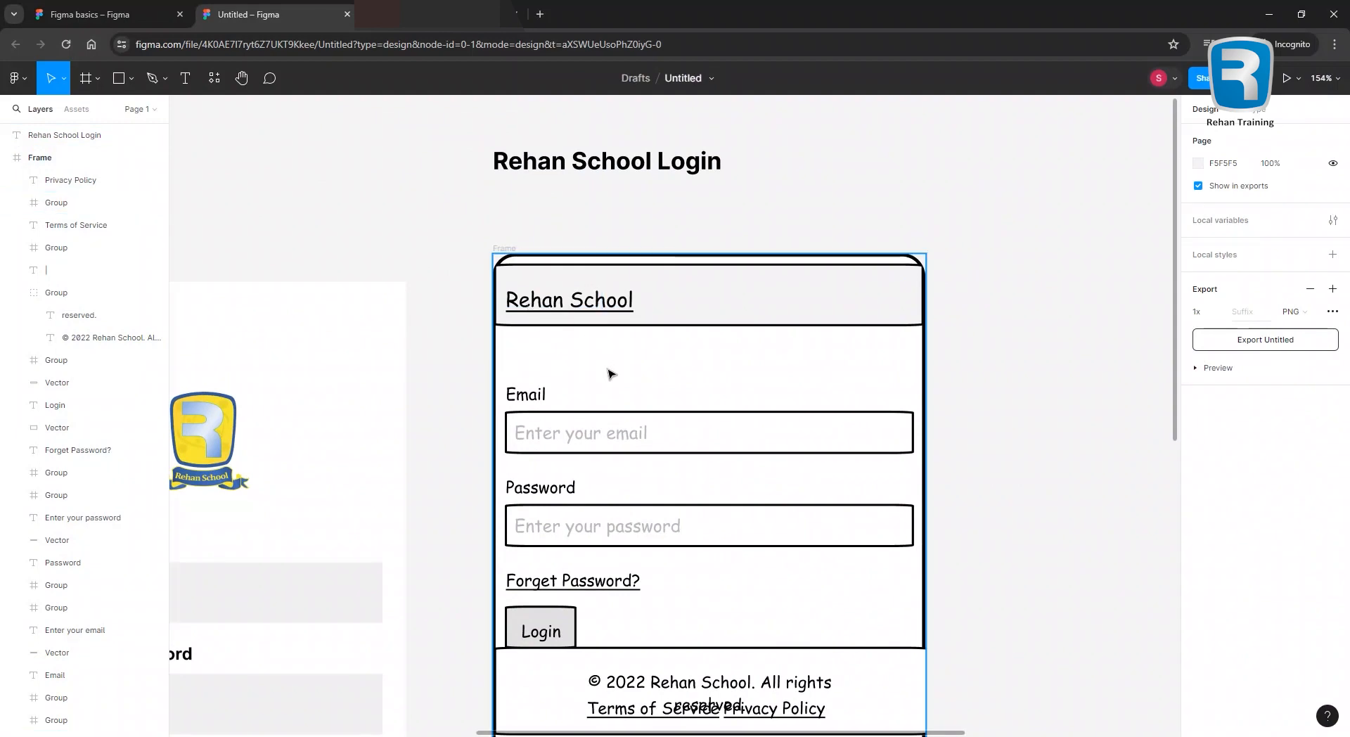
{"action": "left_click_drag", "start_coordinate": [608, 372], "coordinate": [601, 272]}
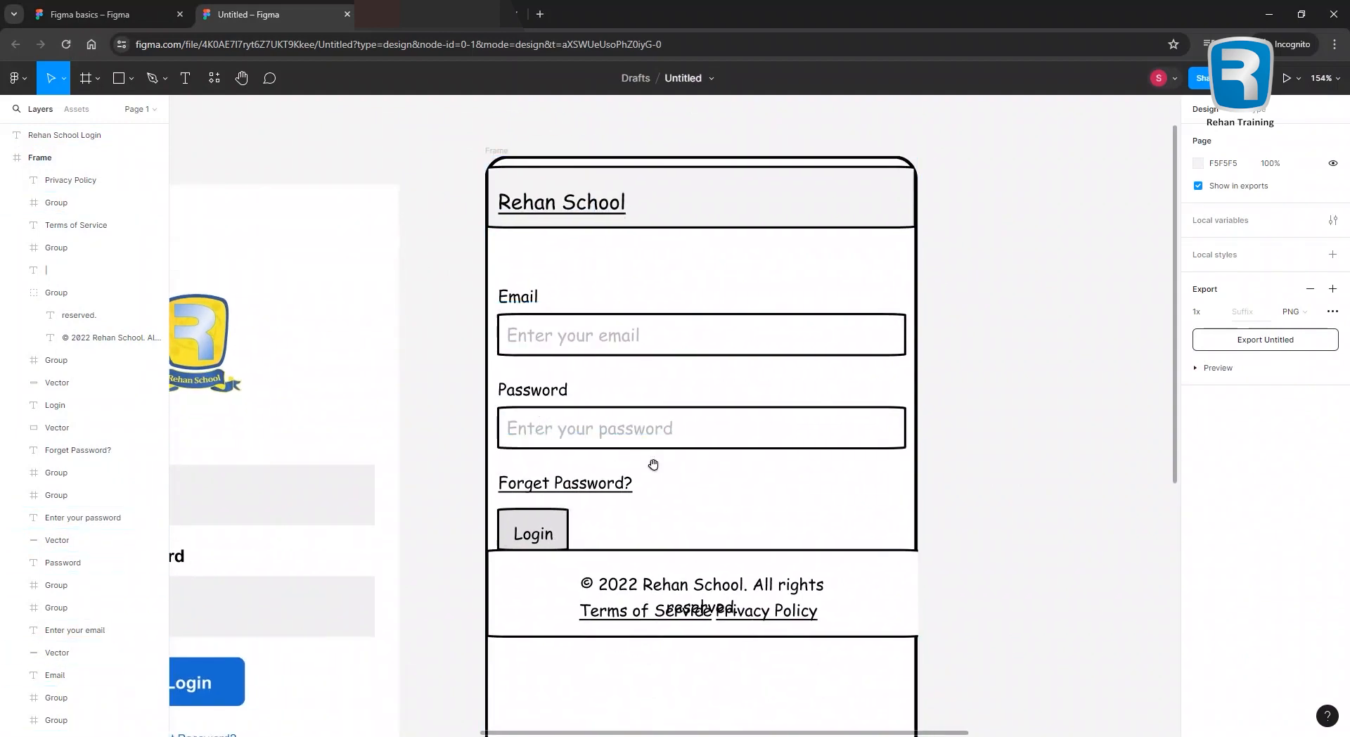
{"action": "scroll", "coordinate": [555, 402], "scroll_direction": "down", "scroll_amount": 2}
{"action": "left_click_drag", "start_coordinate": [599, 470], "coordinate": [903, 364]}
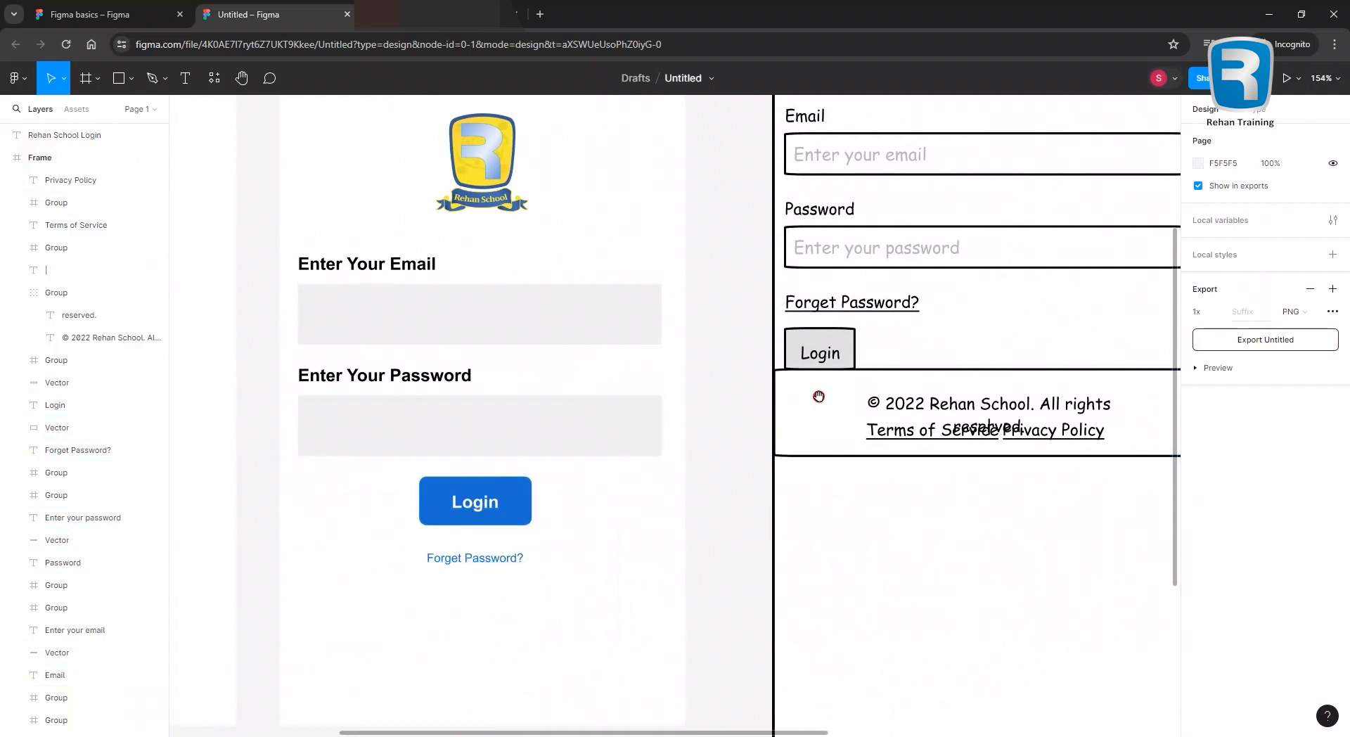
{"action": "scroll", "coordinate": [813, 392], "scroll_direction": "right", "scroll_amount": 2}
{"action": "scroll", "coordinate": [813, 391], "scroll_direction": "up", "scroll_amount": 1}
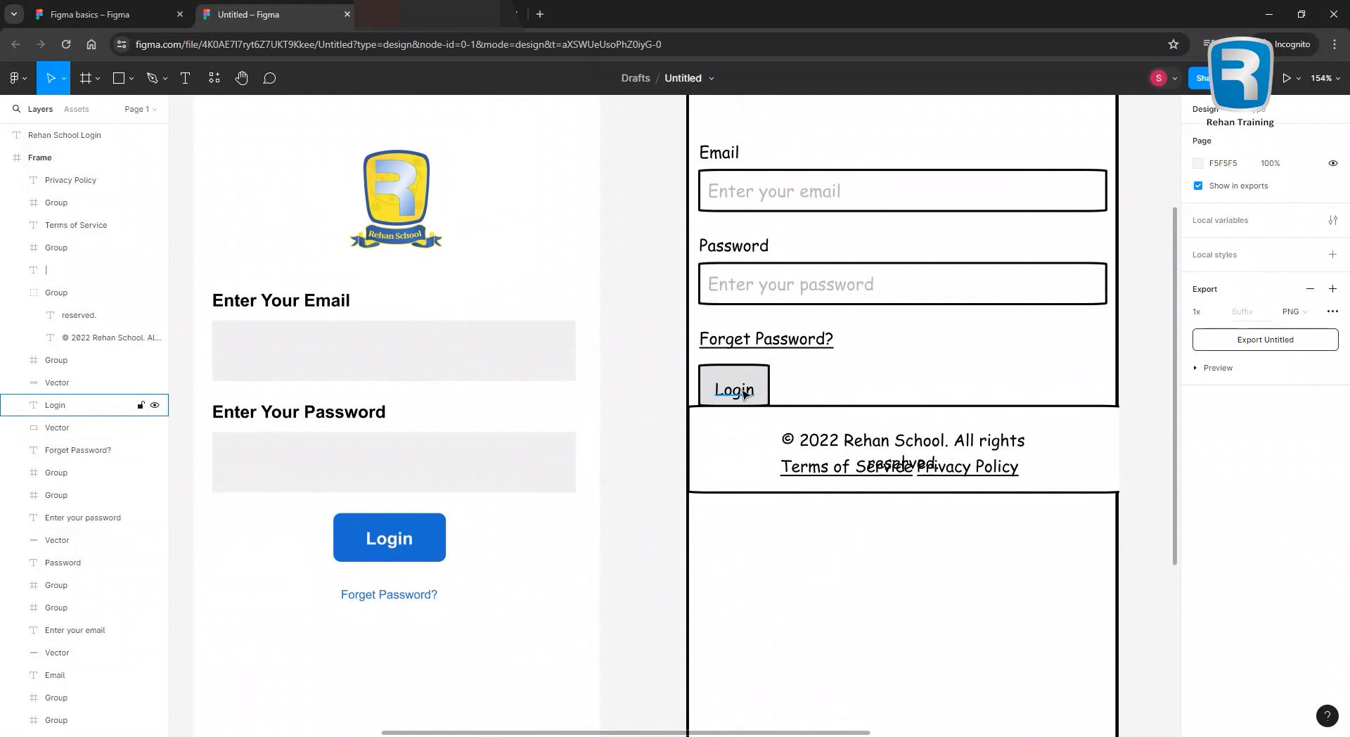
{"action": "left_click_drag", "start_coordinate": [870, 391], "coordinate": [741, 356]}
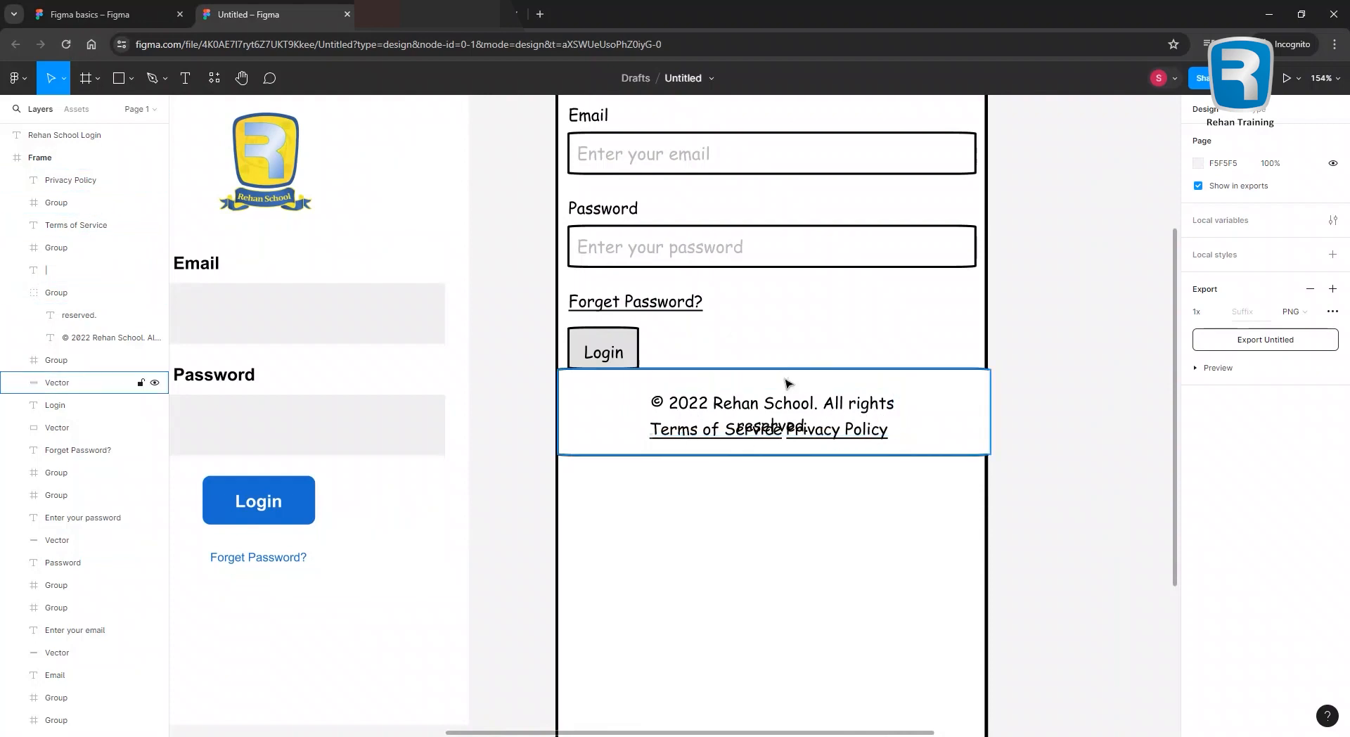
{"action": "left_click_drag", "start_coordinate": [717, 330], "coordinate": [870, 378]}
{"action": "scroll", "coordinate": [822, 430], "scroll_direction": "down", "scroll_amount": 5}
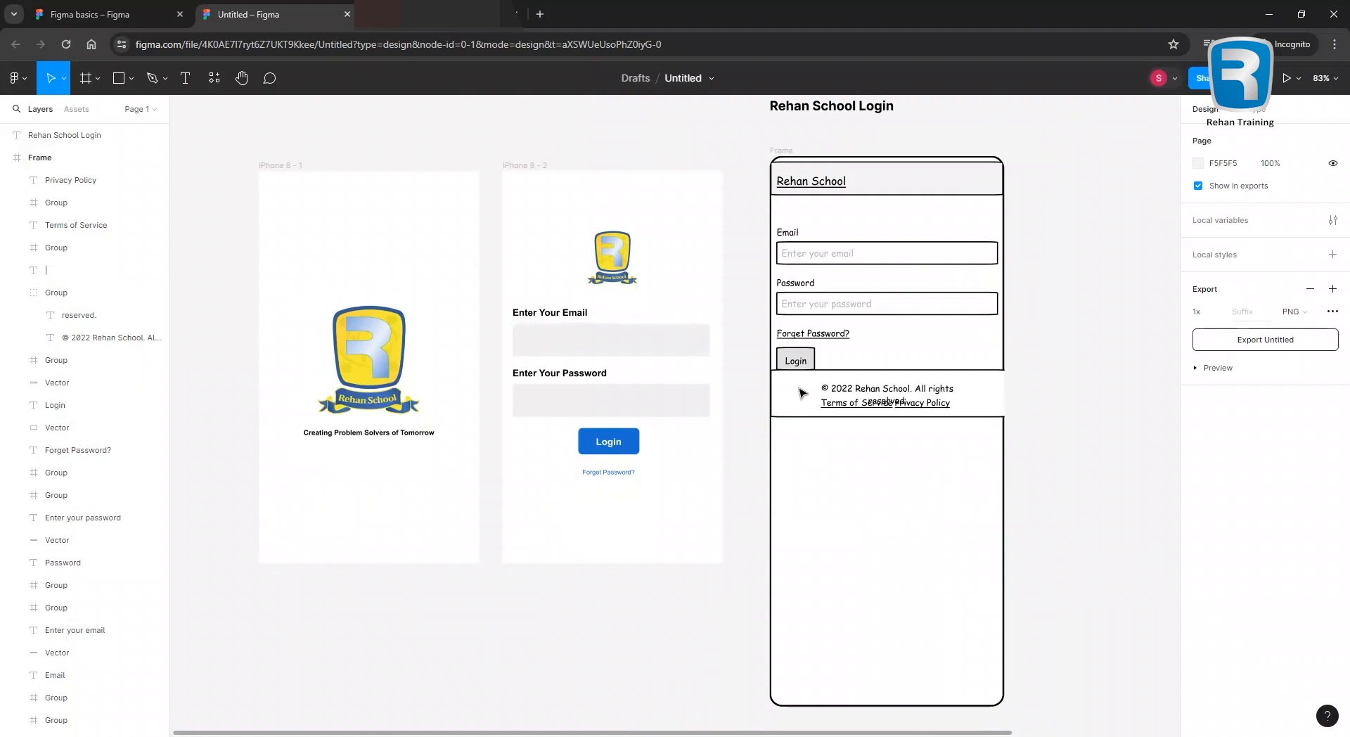
{"action": "left_click_drag", "start_coordinate": [906, 361], "coordinate": [902, 376]}
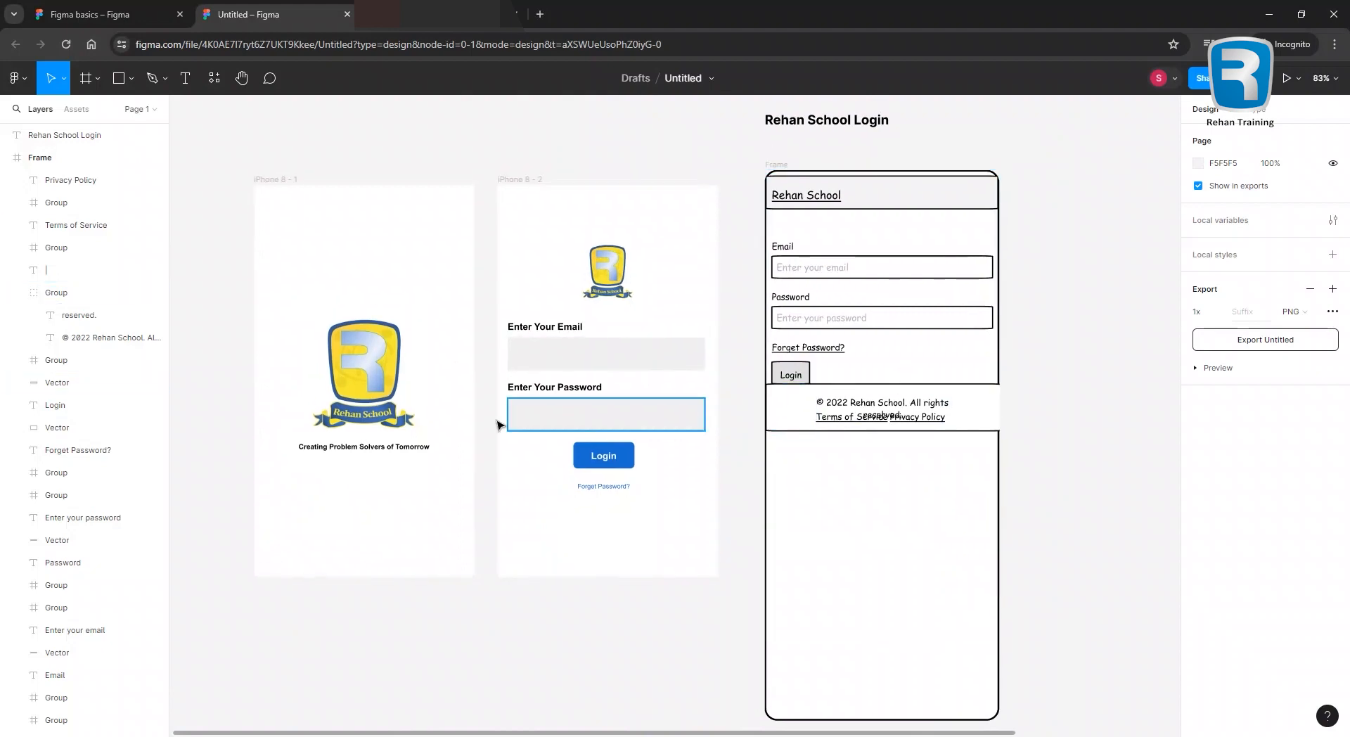